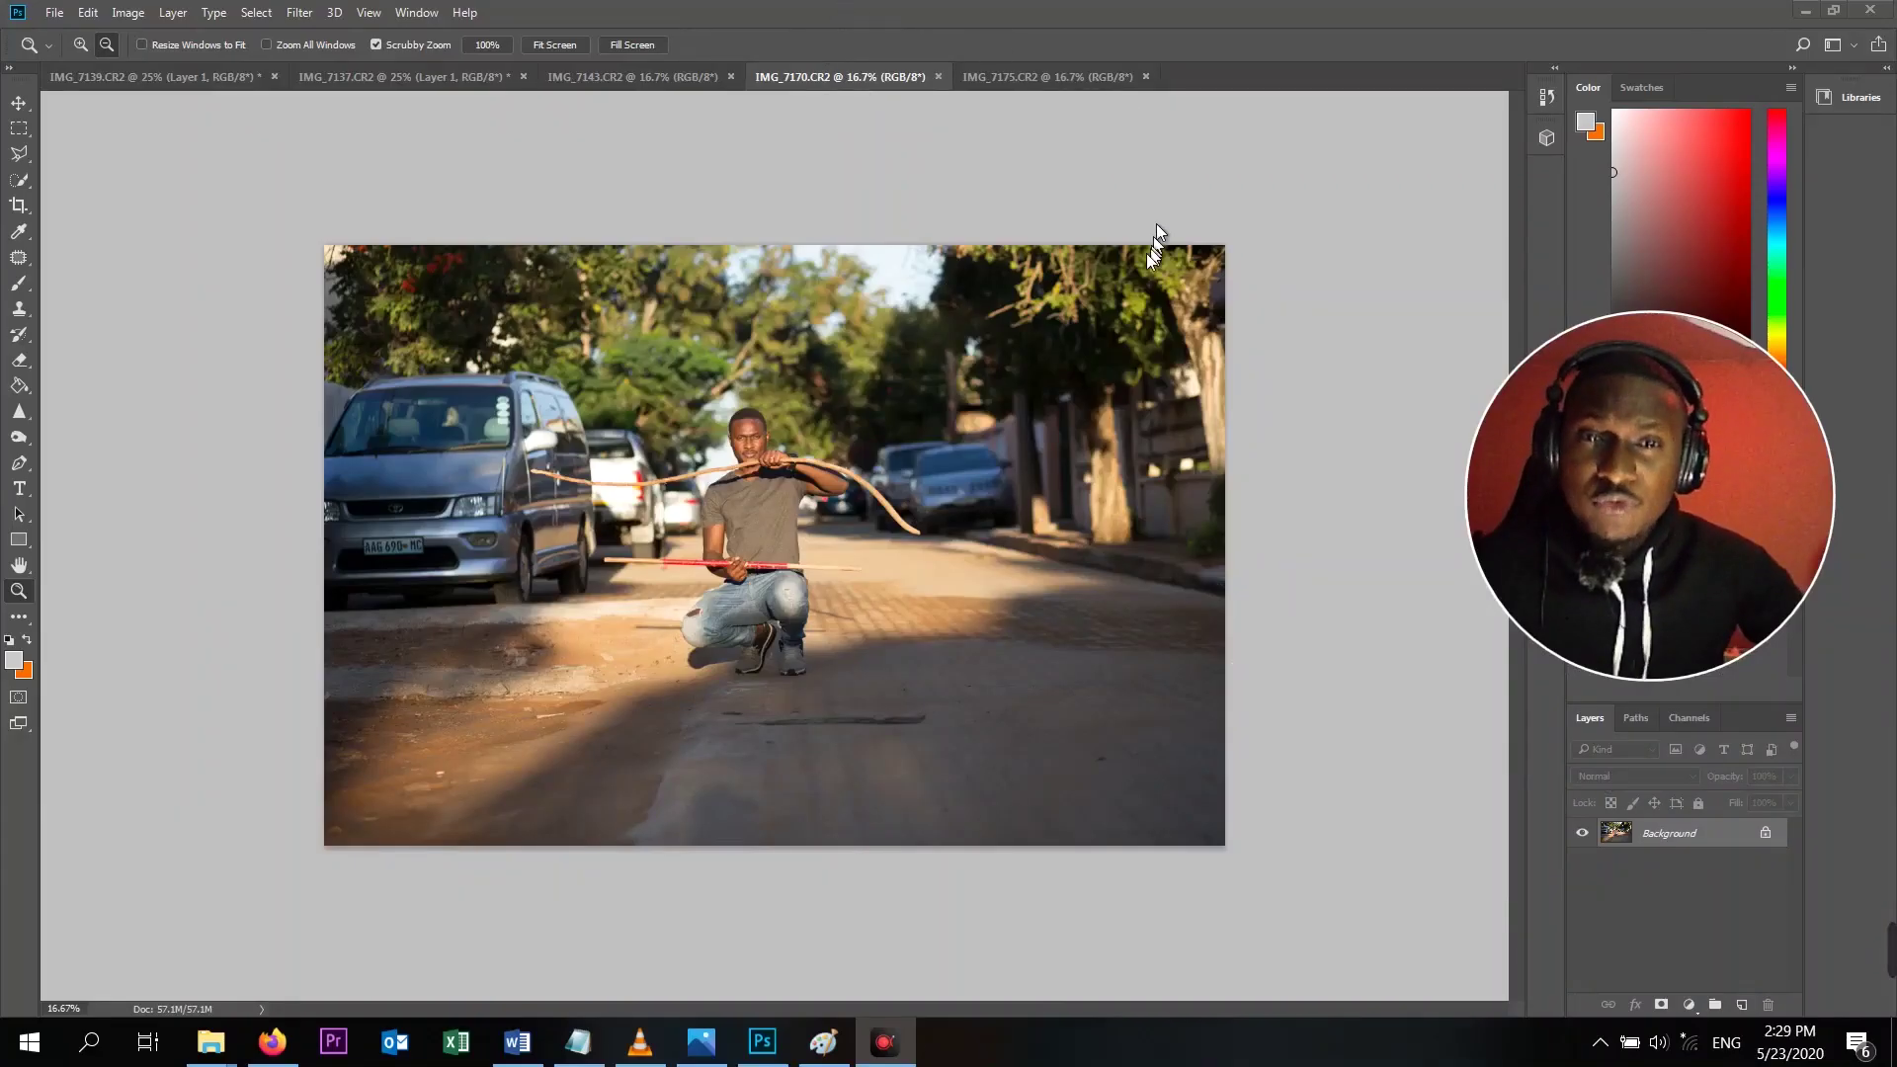
Step: Compare the IMG_7170 man photo with the IMG_7175 empty street photo
click(1003, 74)
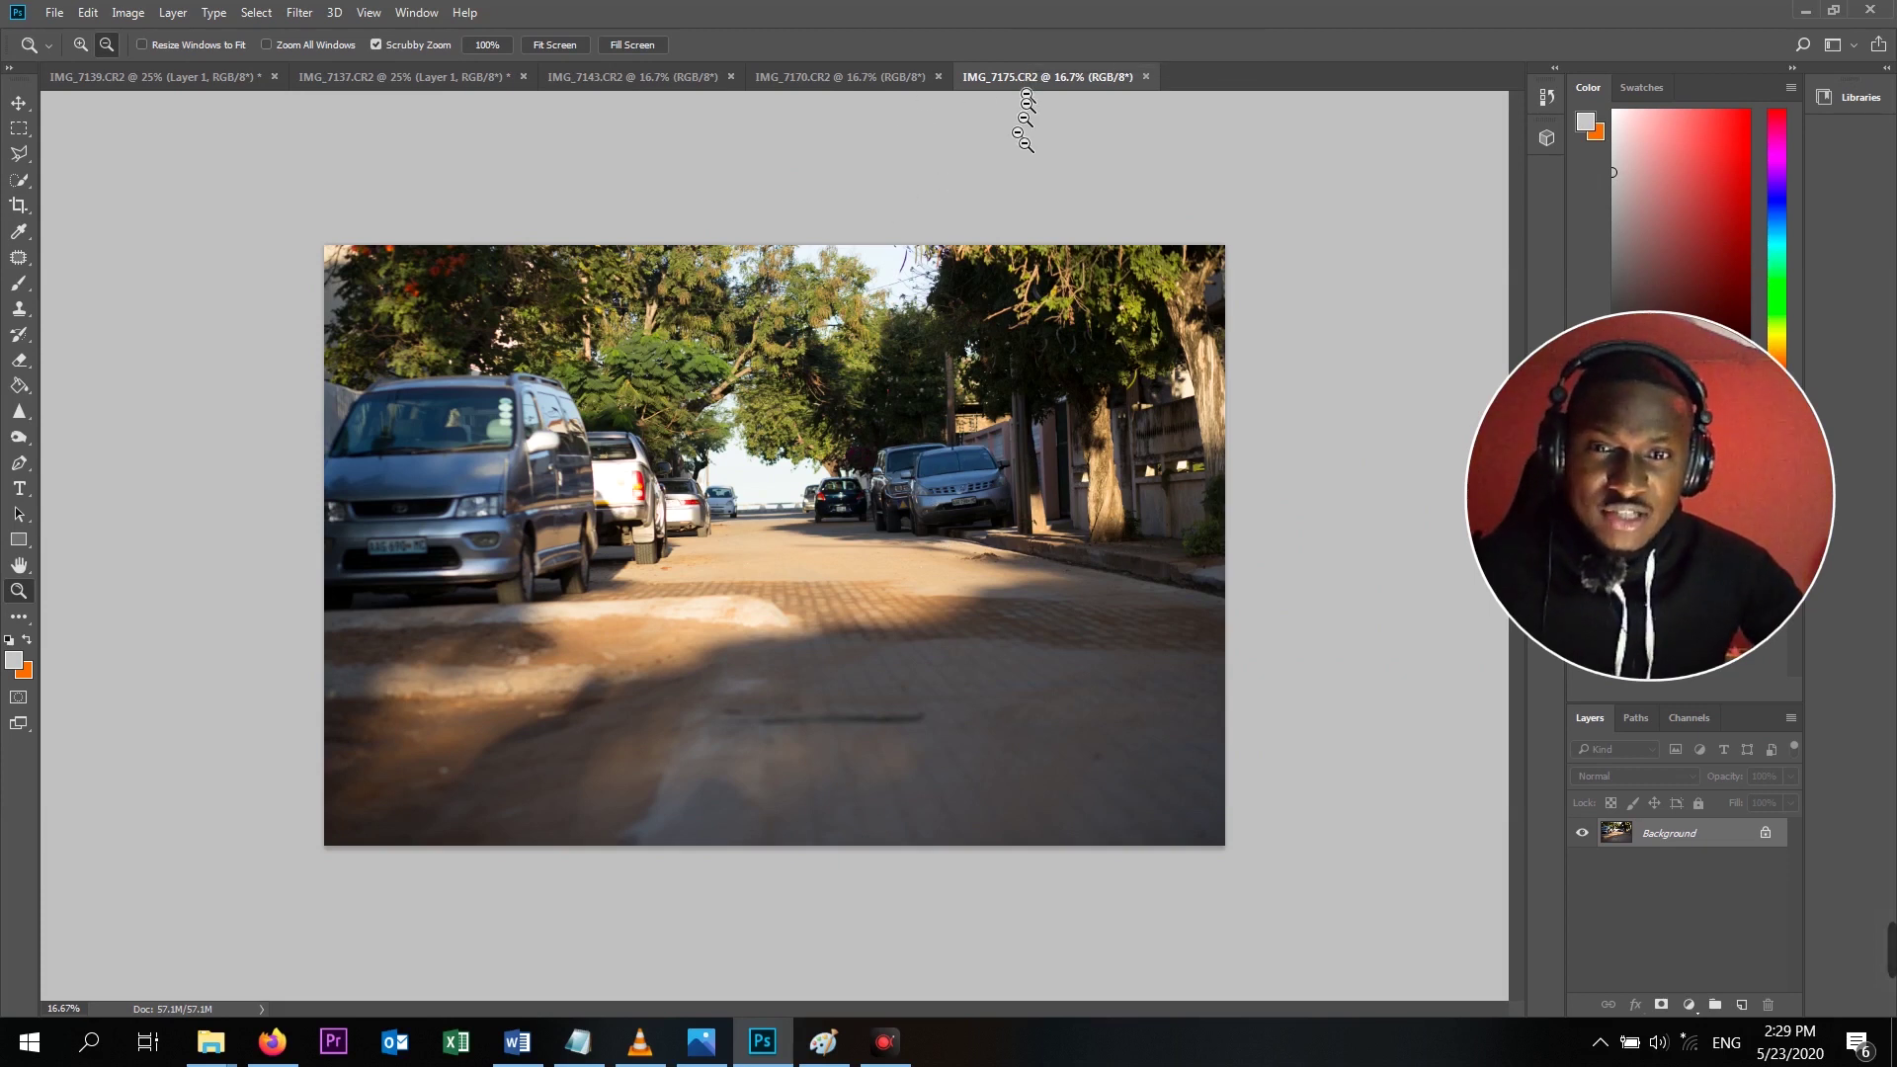
key(ctrl+shift+Tab)
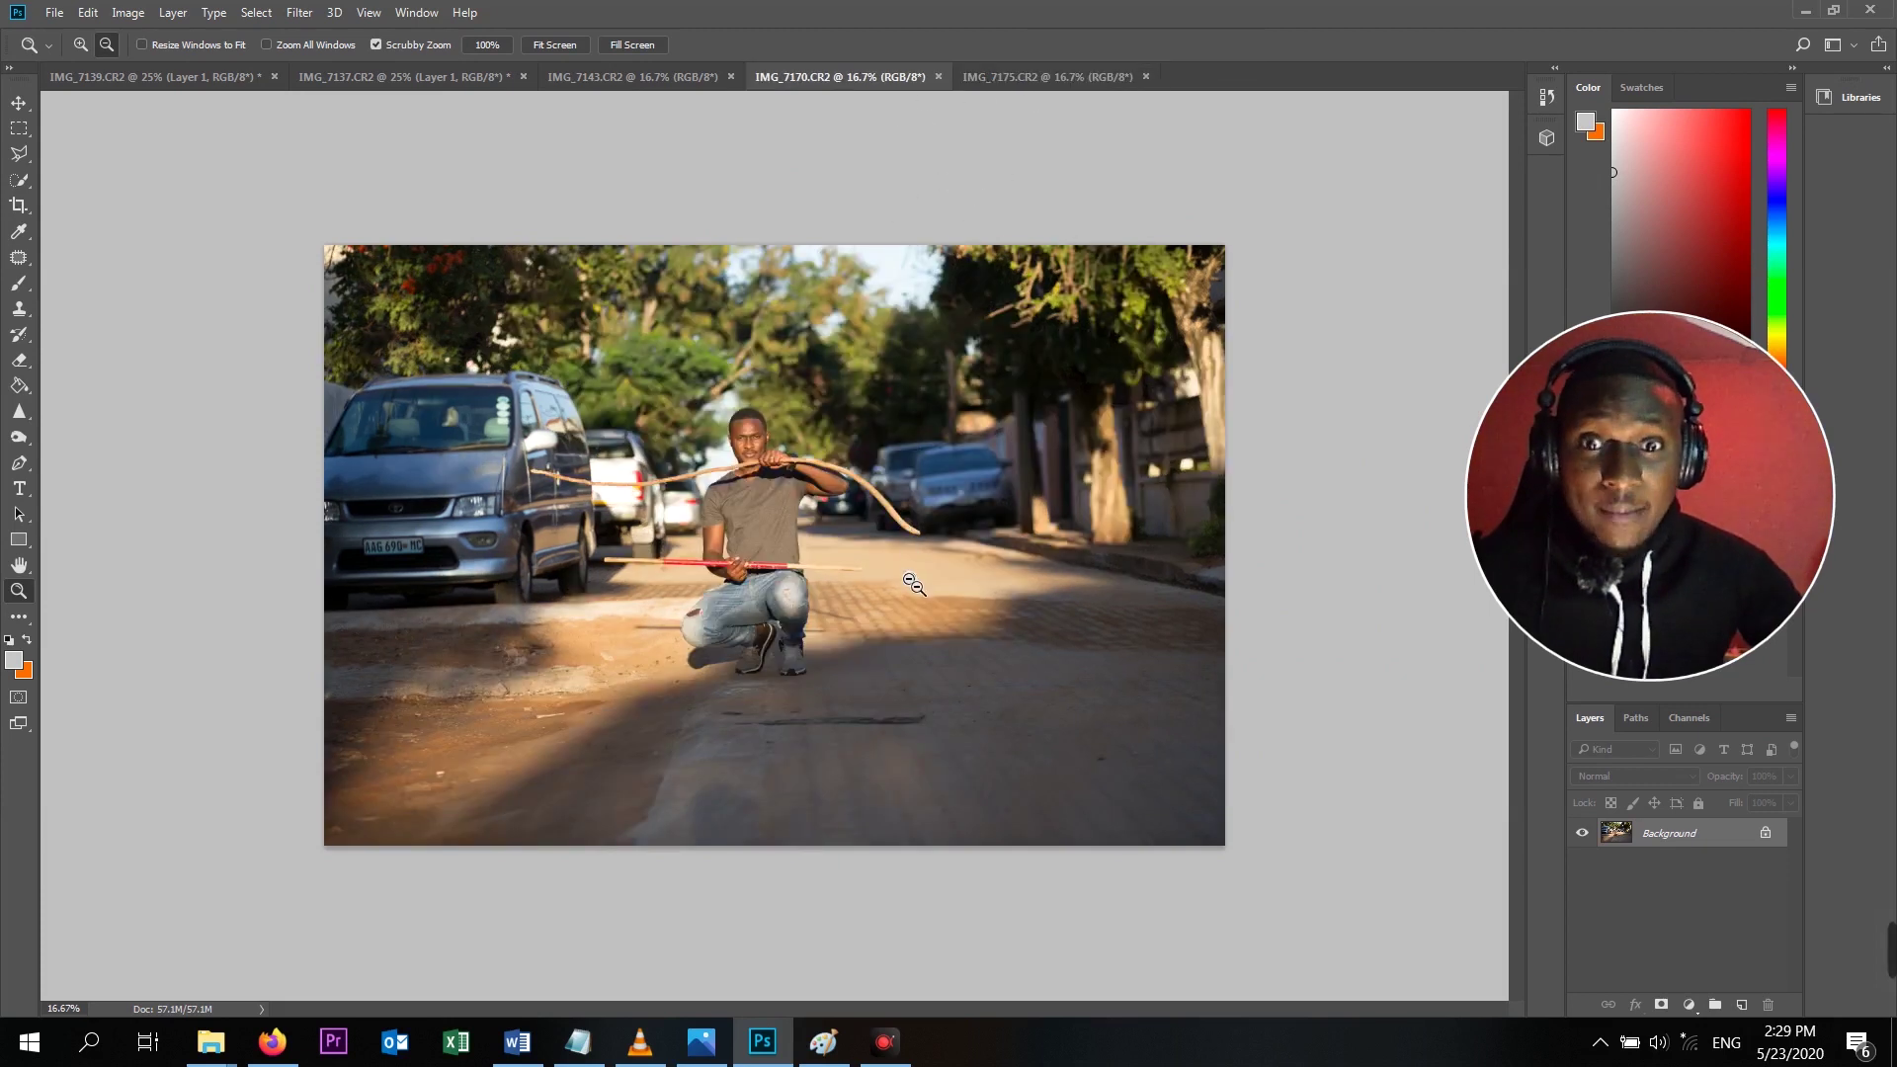
key(ctrl+Tab)
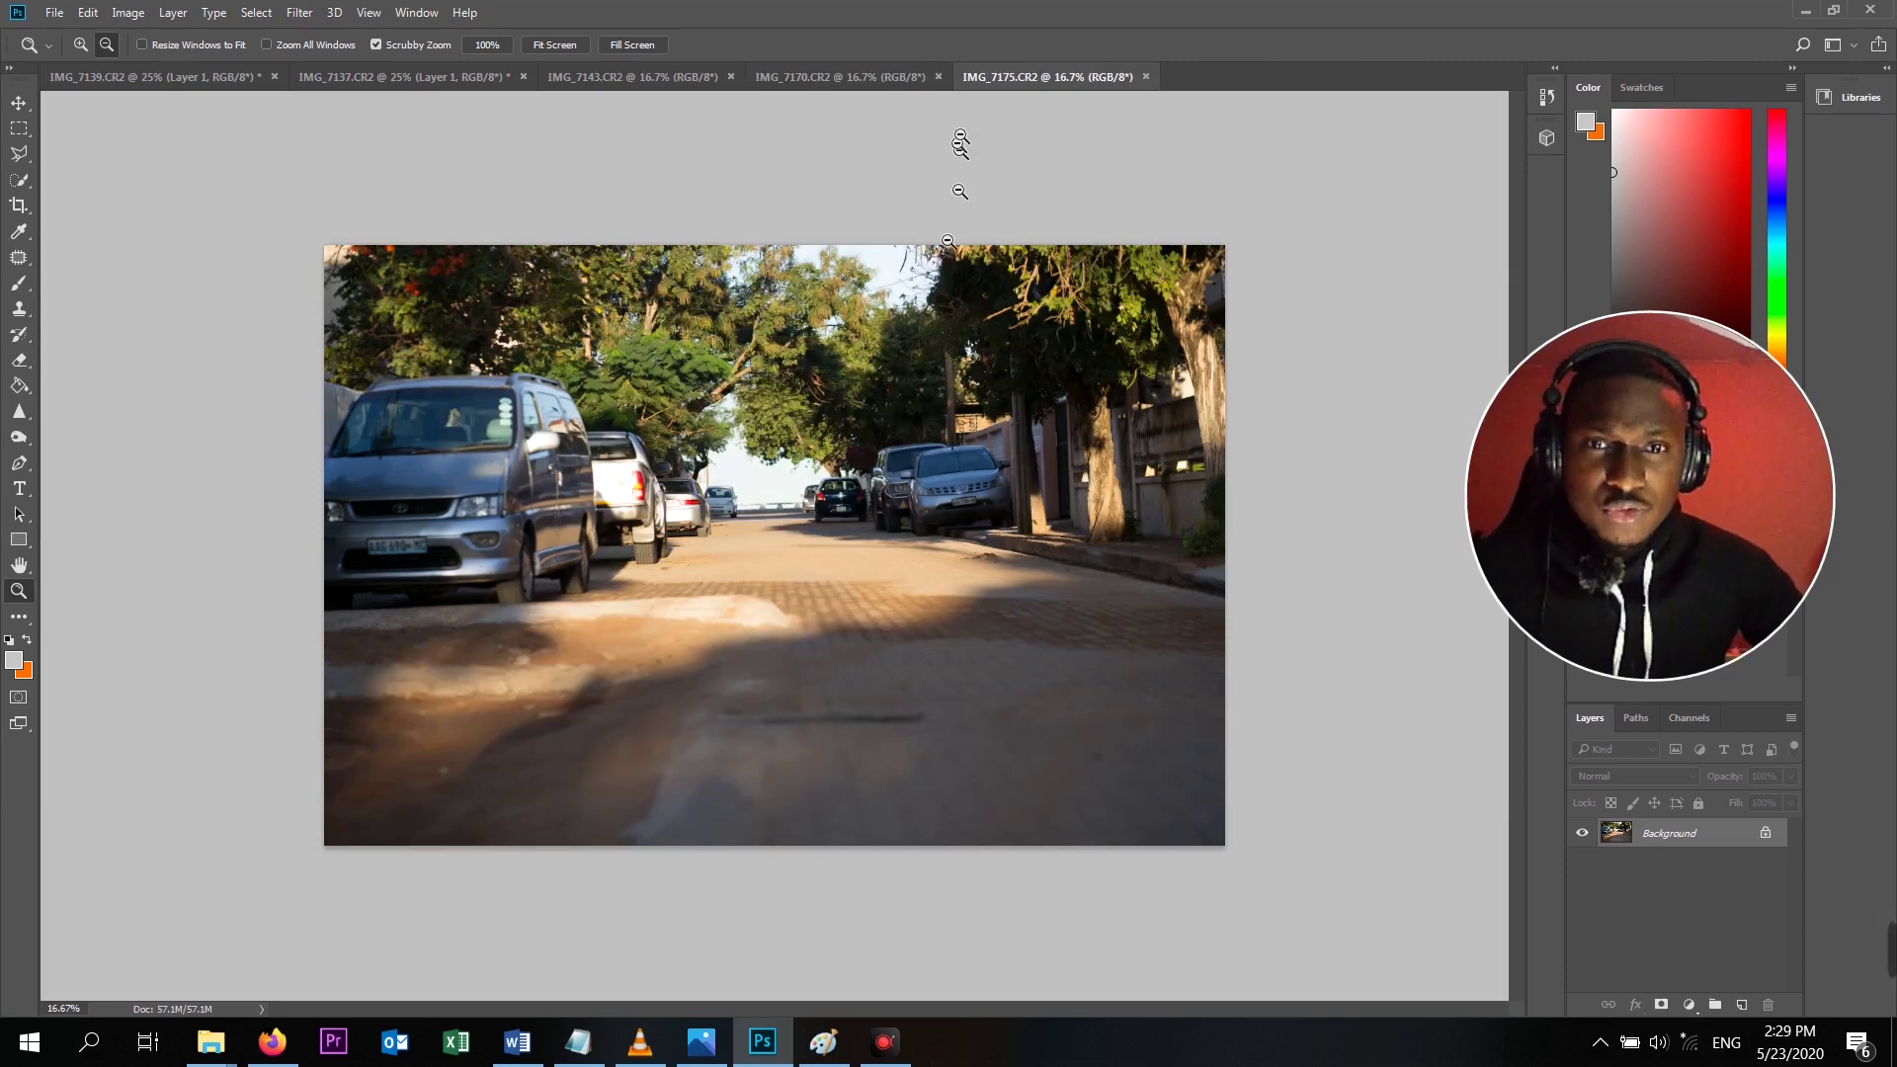
click(910, 69)
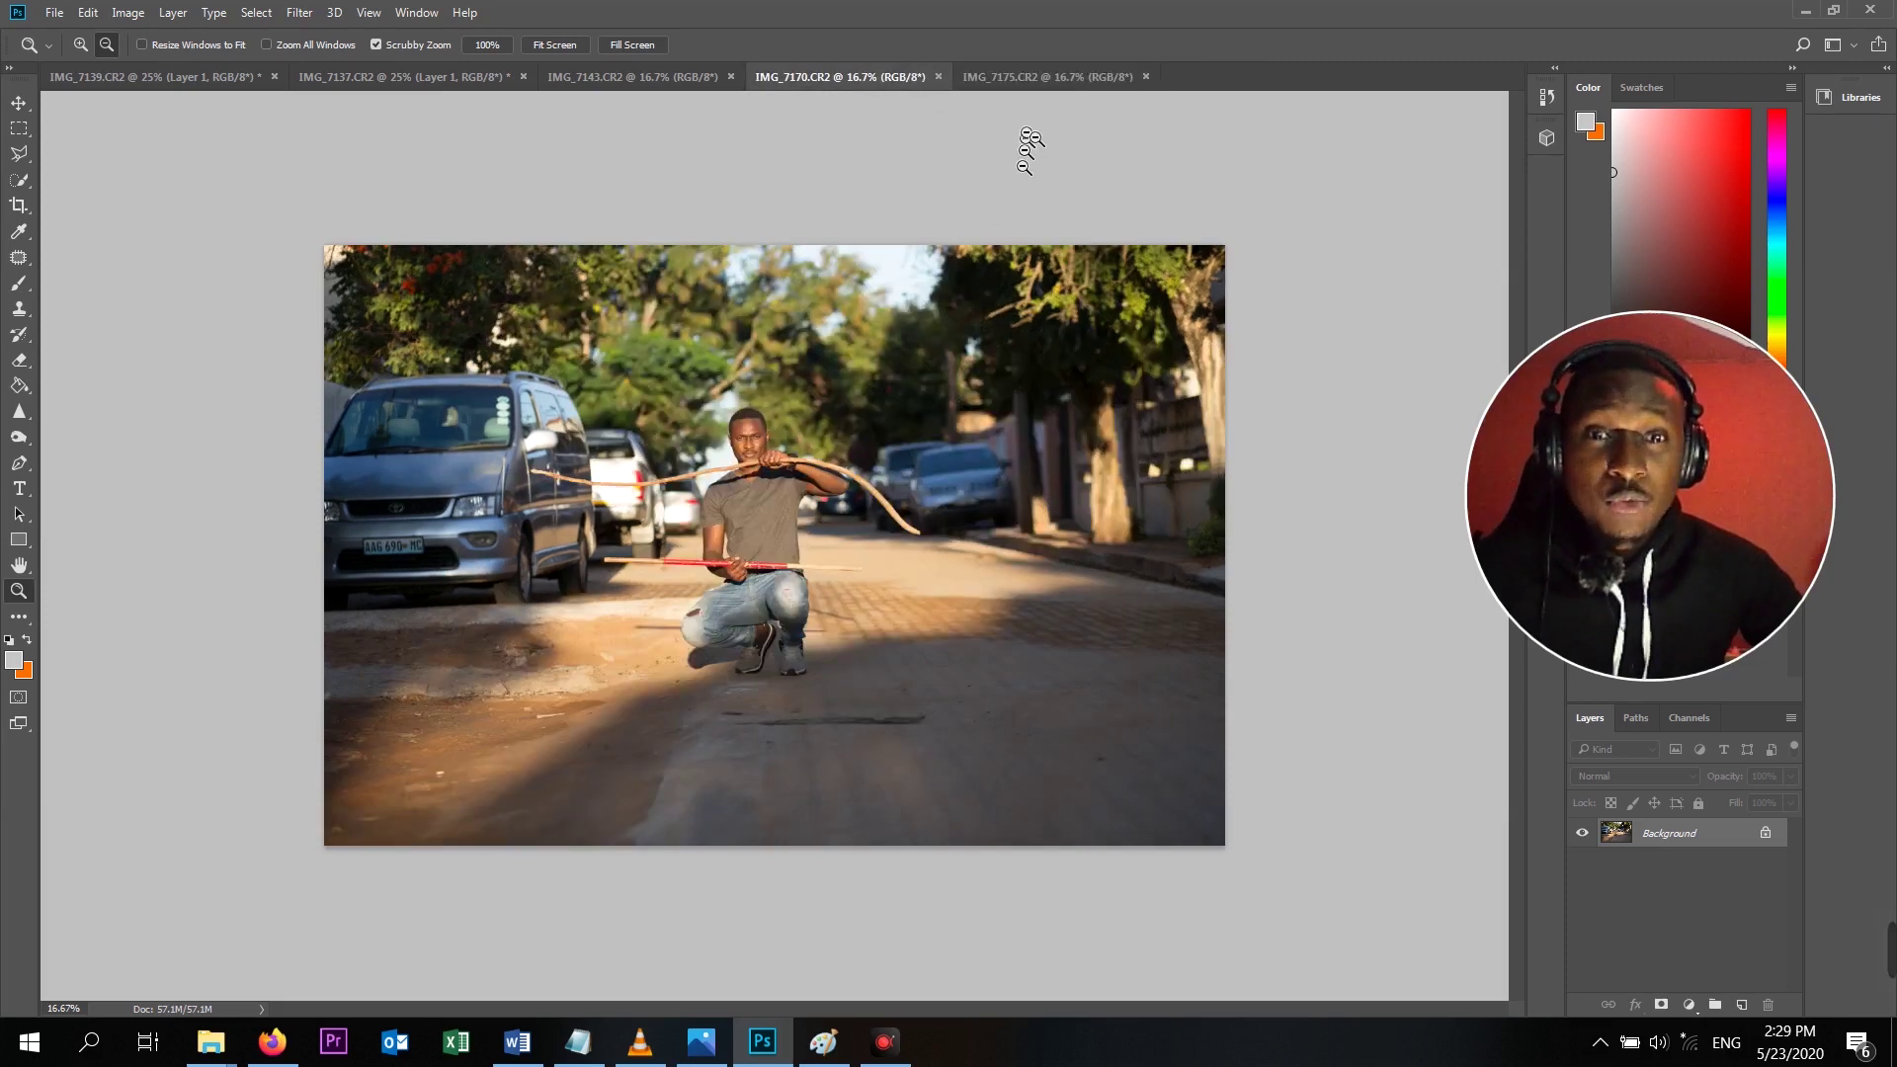
click(999, 85)
click(892, 83)
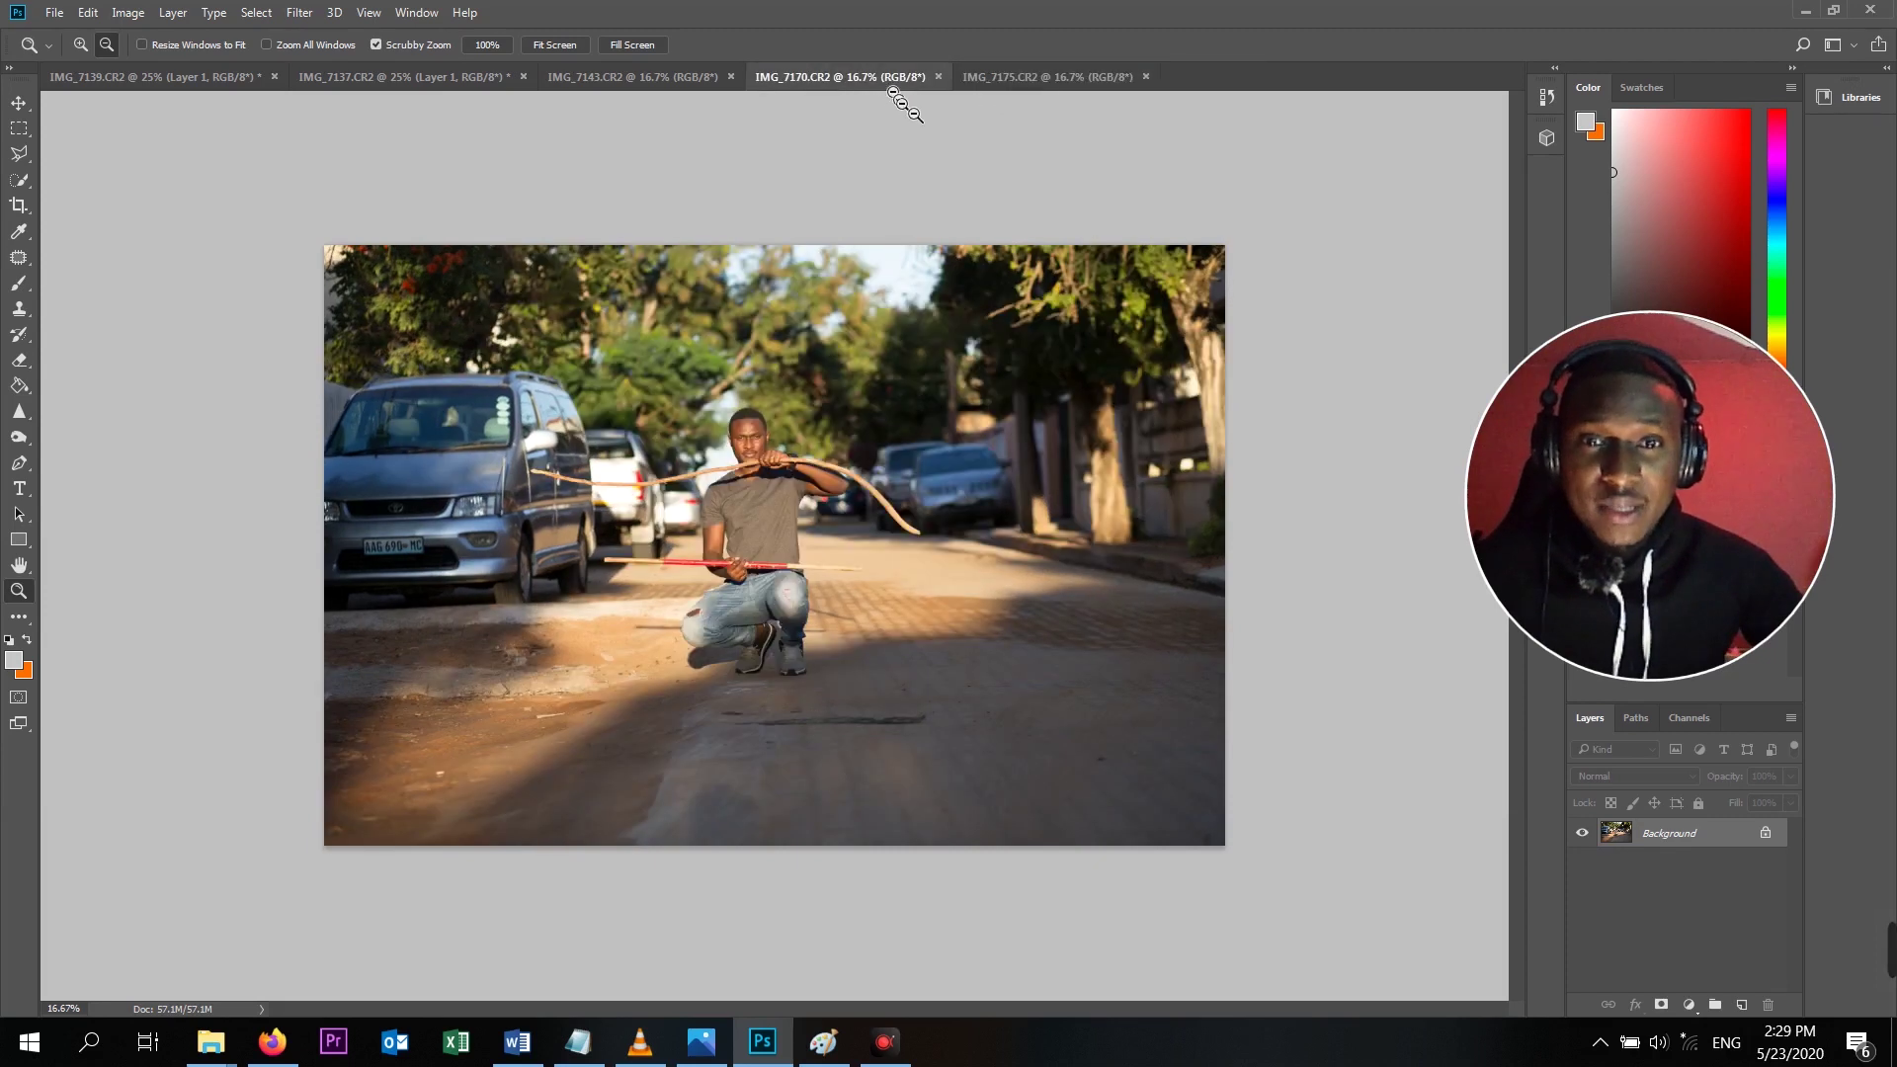
click(999, 86)
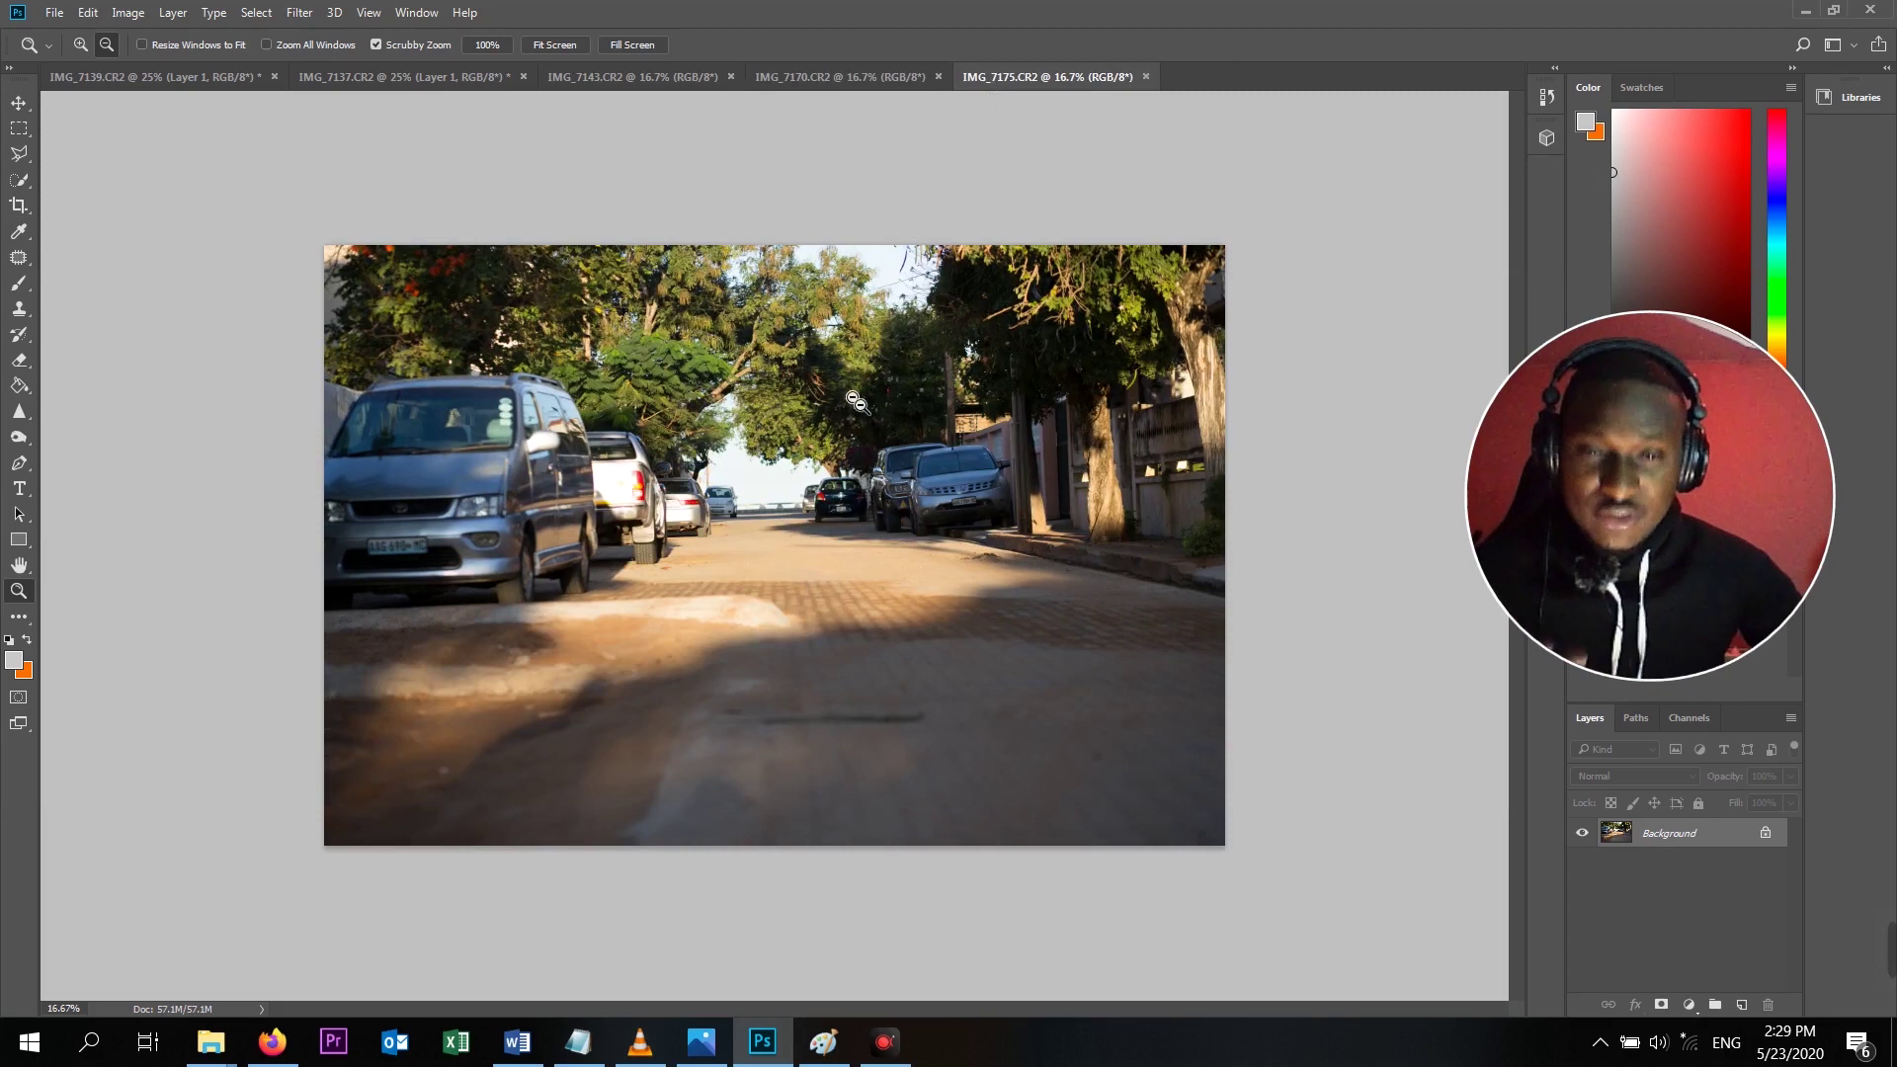
click(842, 81)
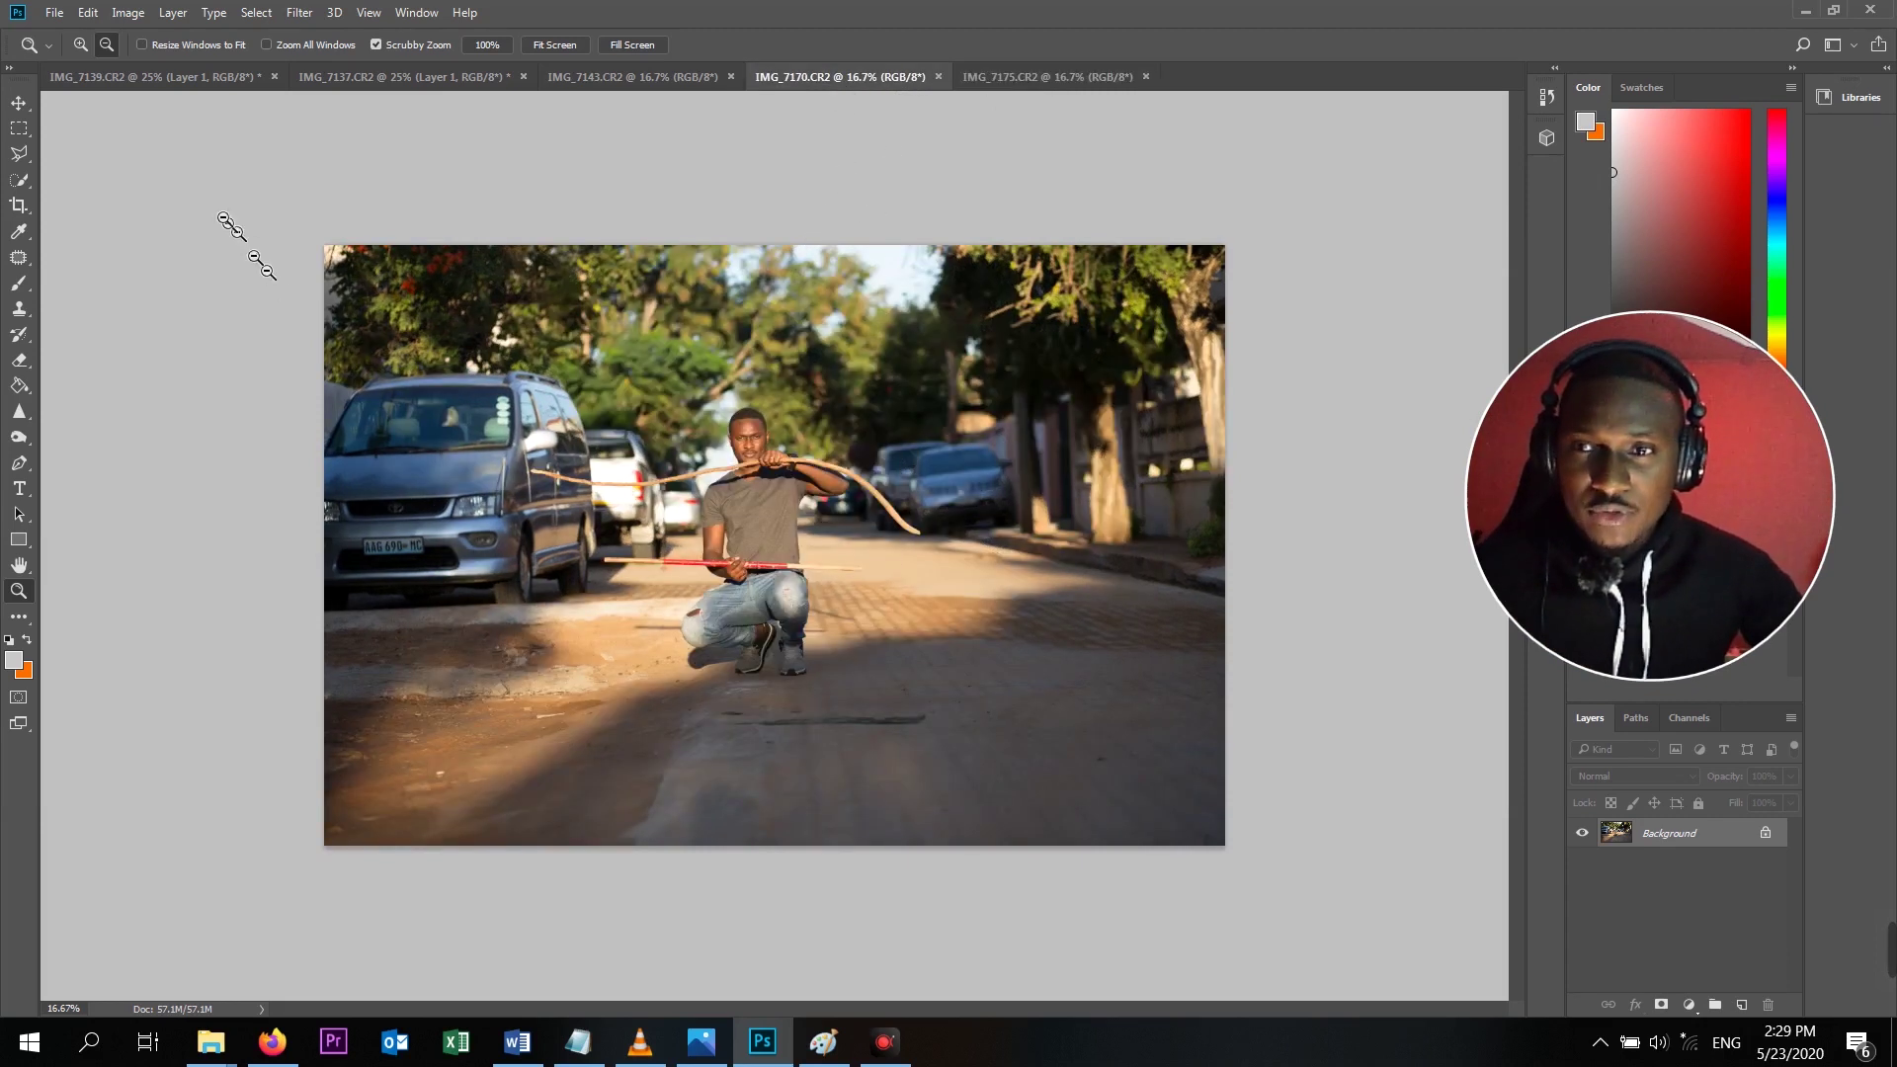
Step: Drag the IMG_7170 man-and-sticks photo onto IMG_7175 as Layer 1
click(81, 44)
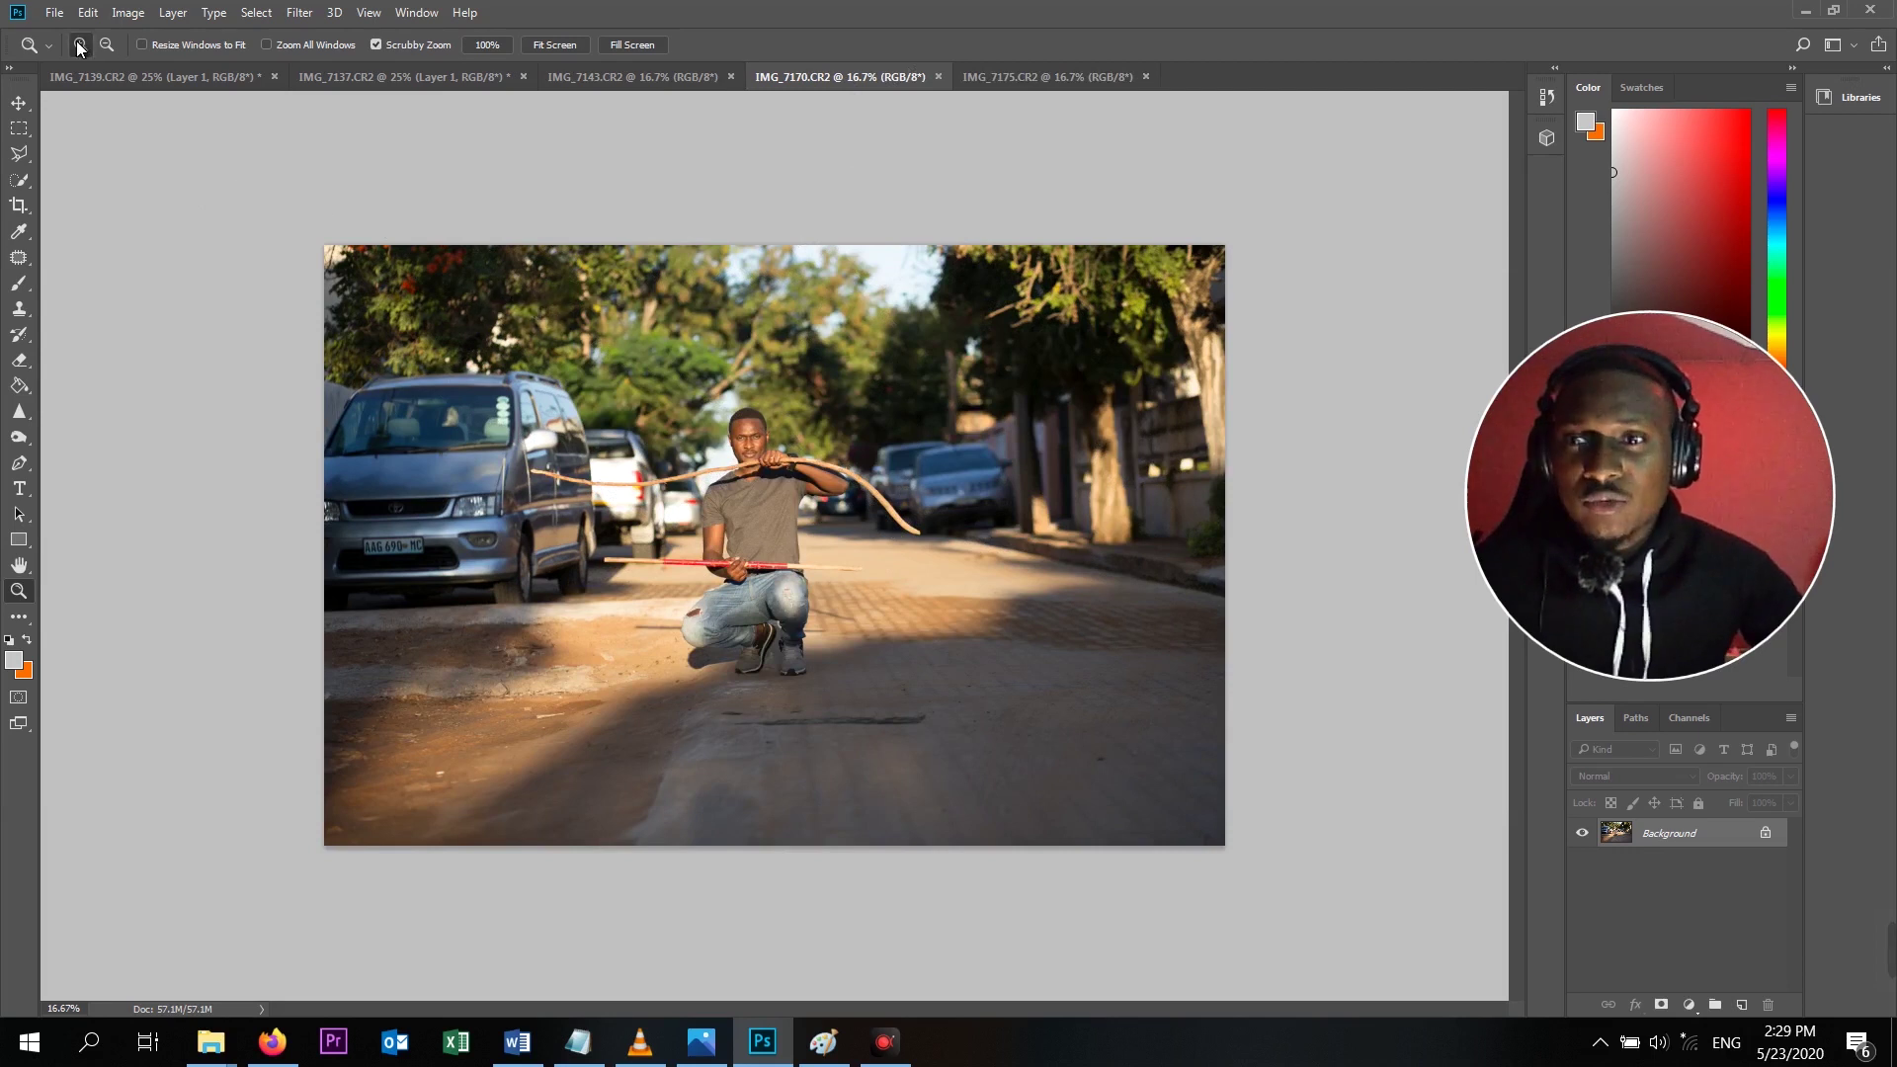
click(787, 461)
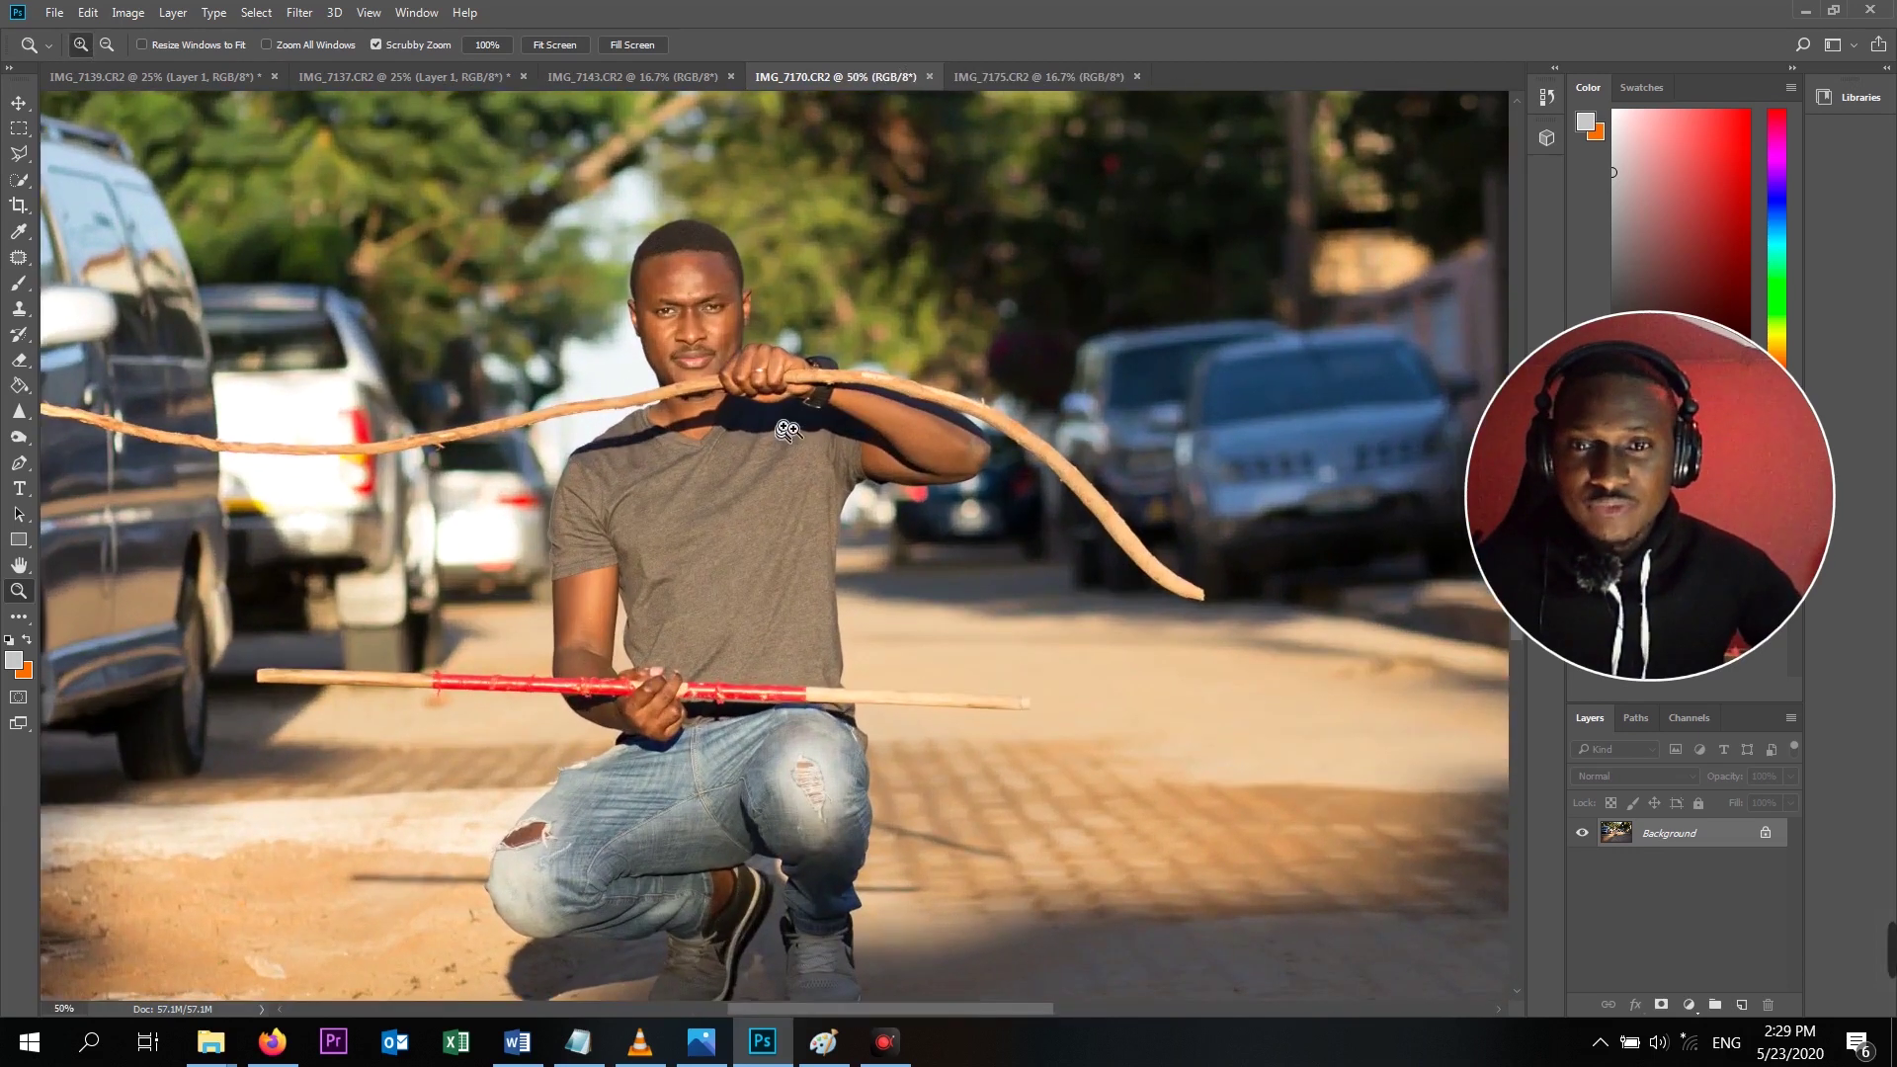
click(107, 44)
click(1037, 77)
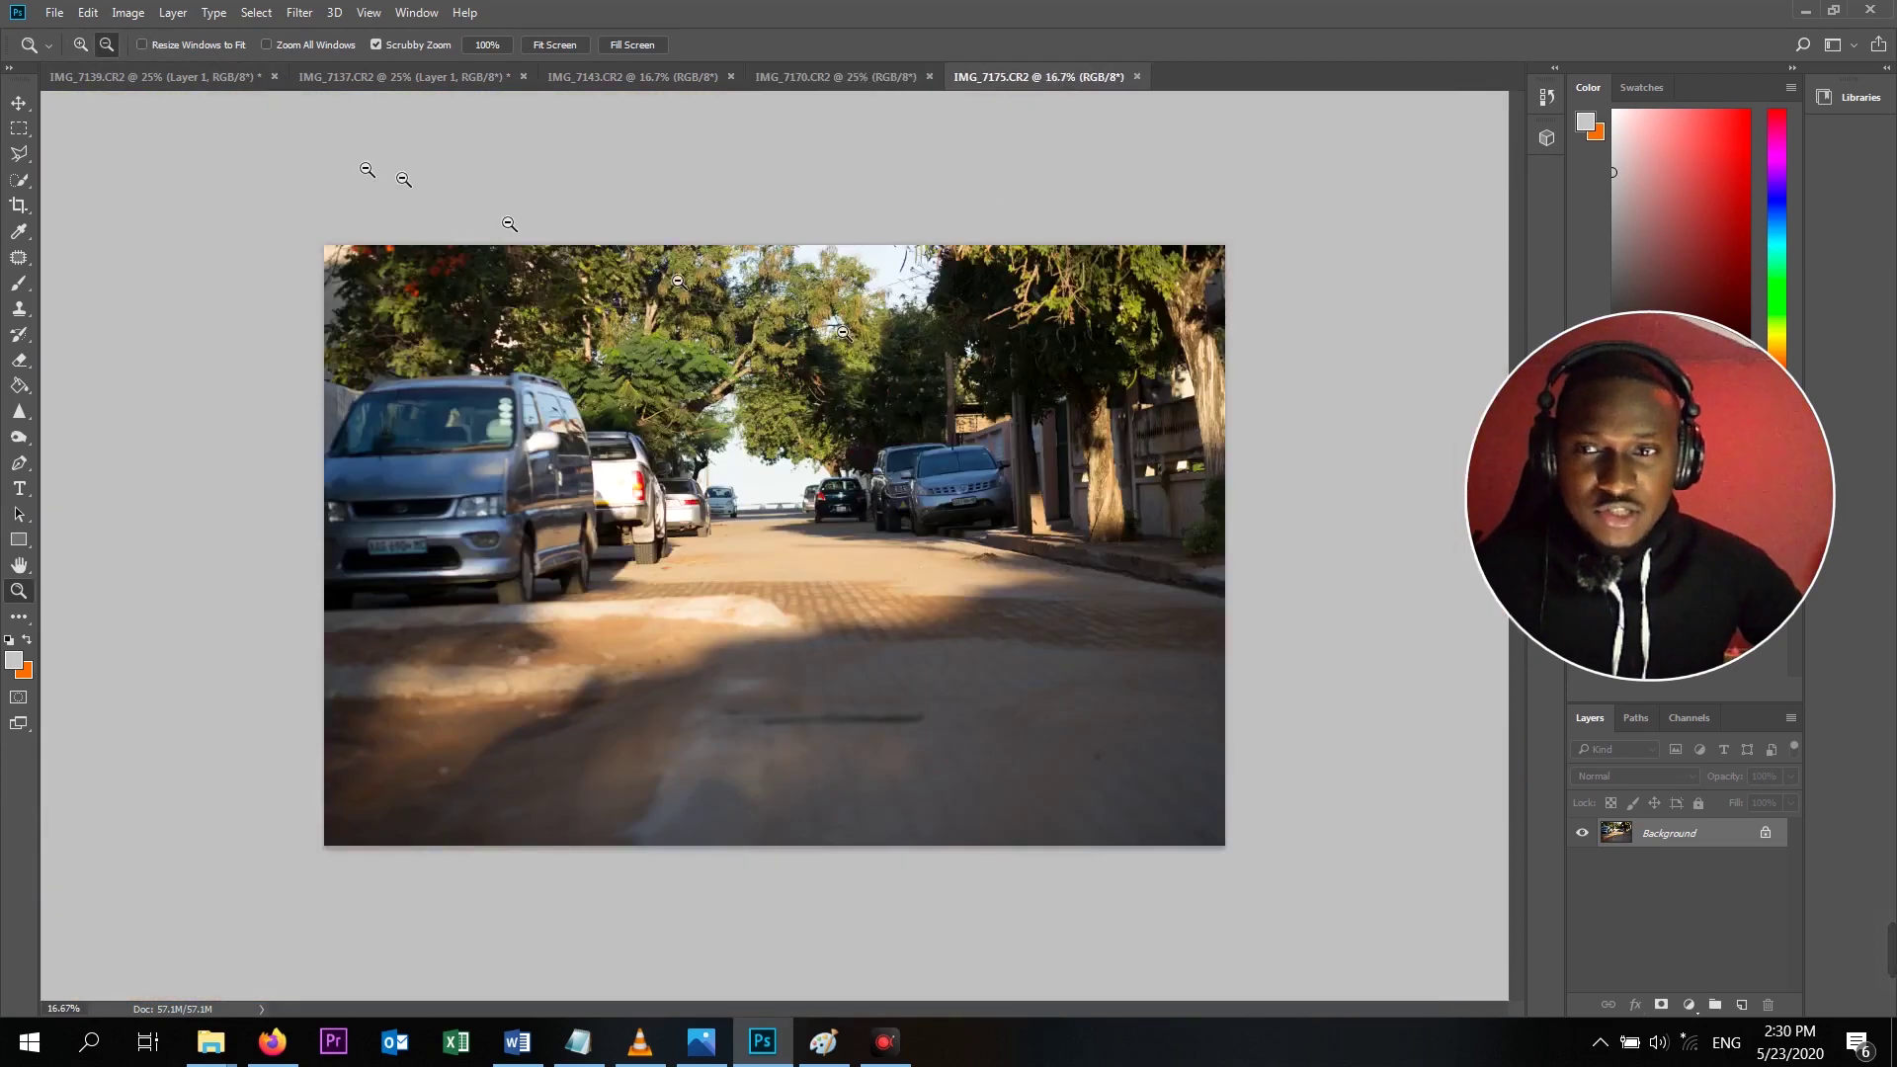
key(ctrl+shift+Tab)
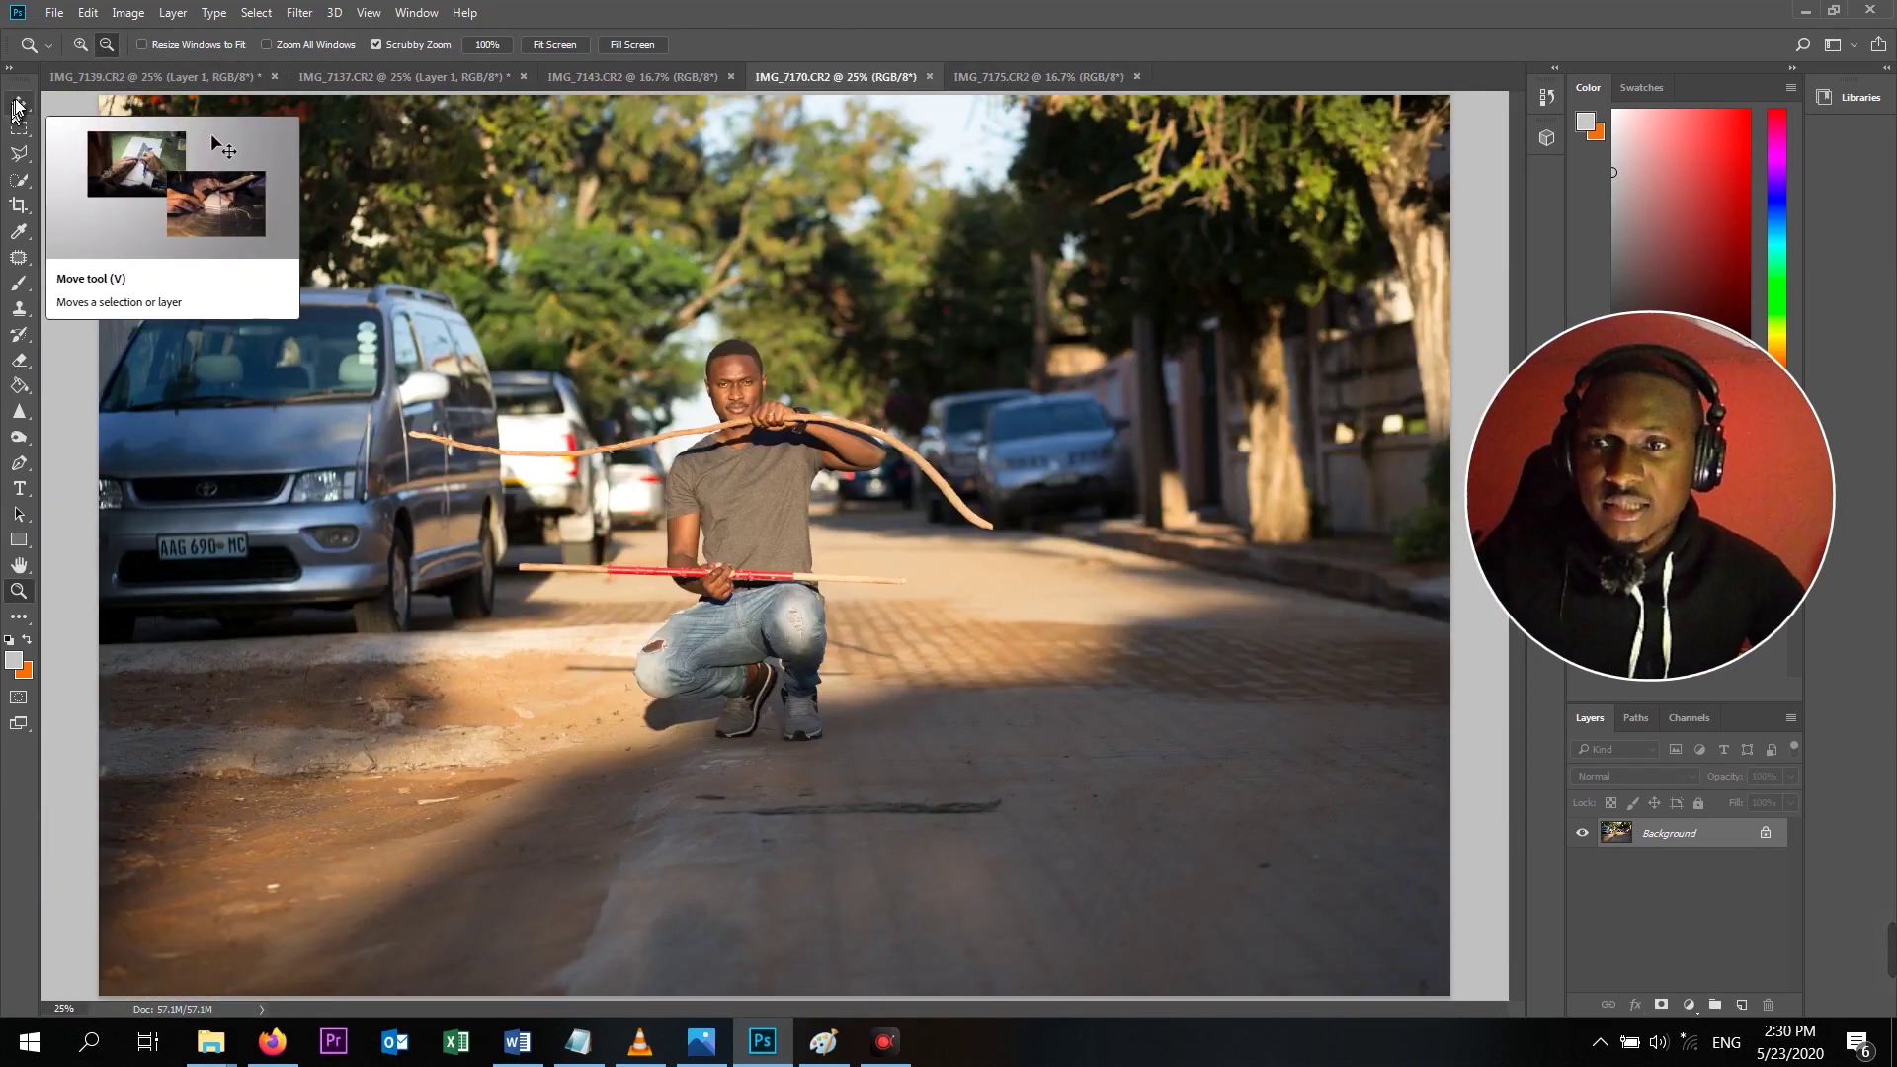
click(13, 107)
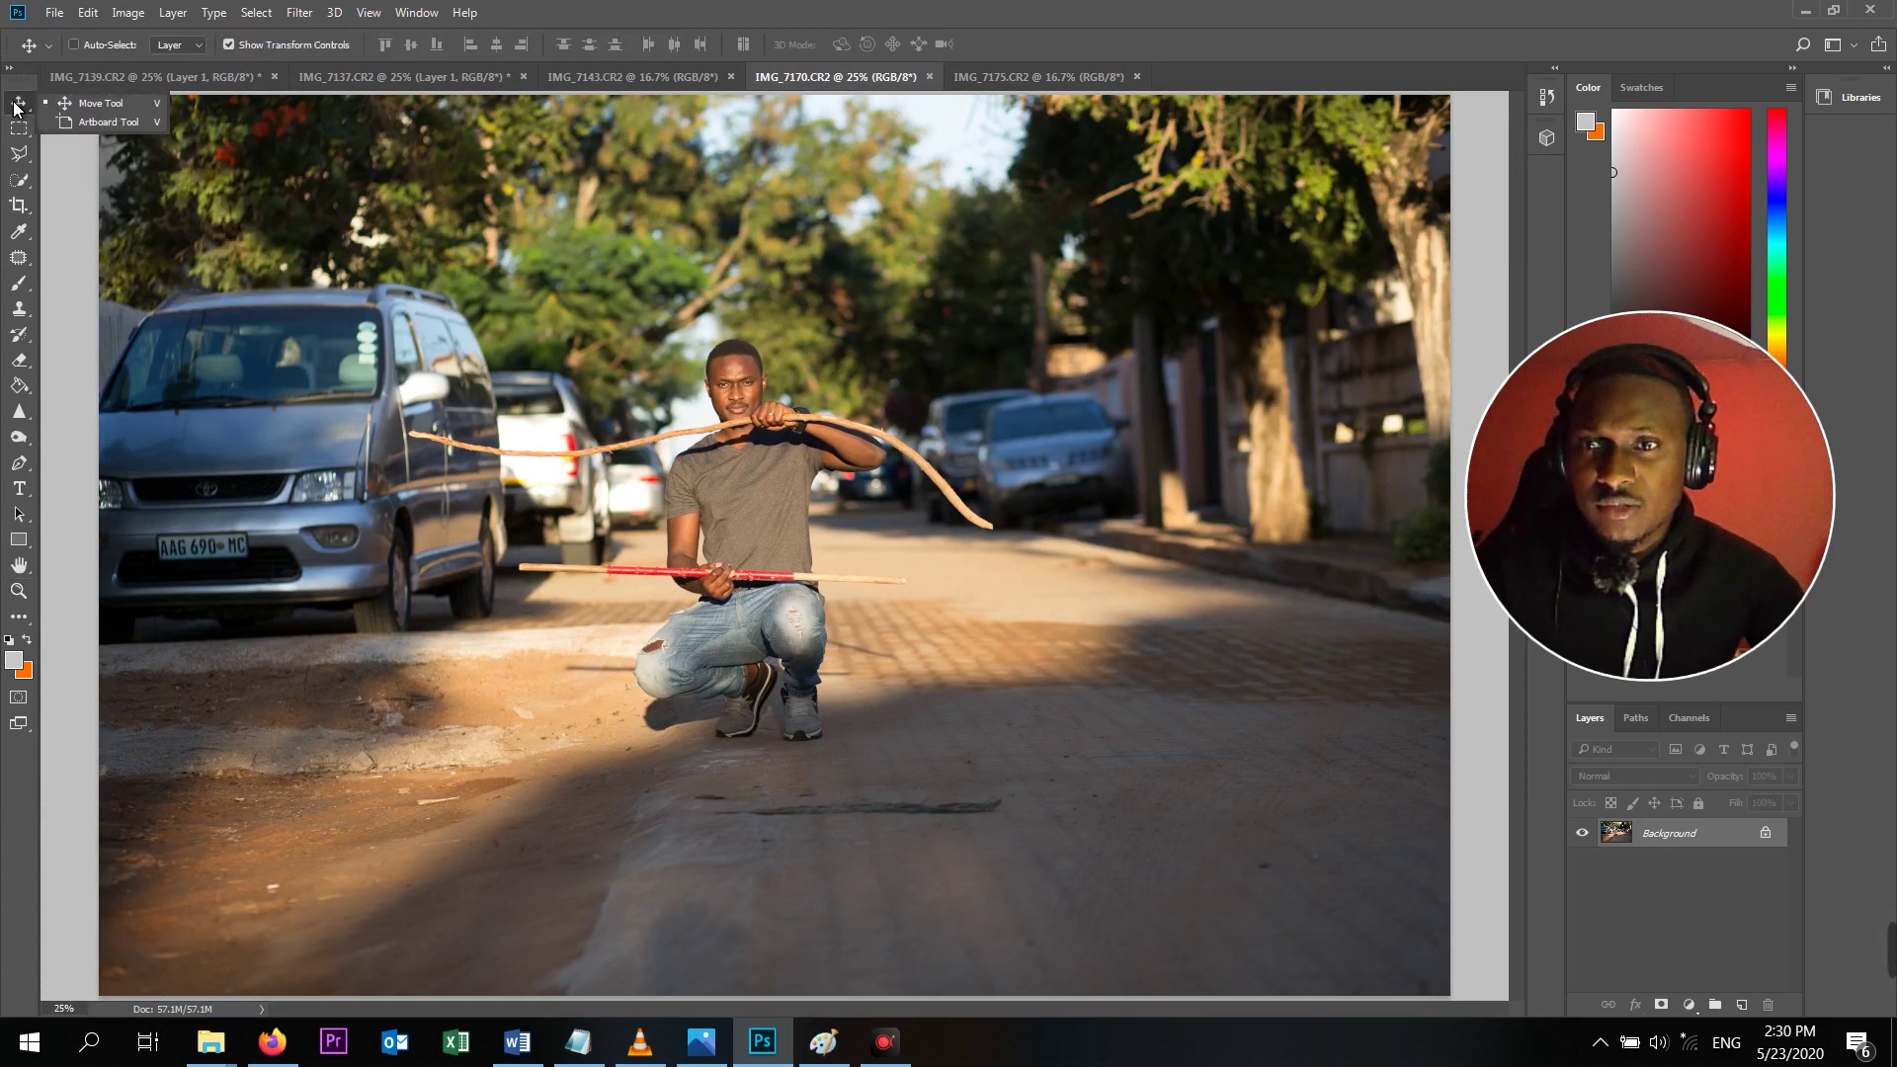
mouse_move(605, 364)
mouse_down()
mouse_move(972, 185)
mouse_move(1023, 89)
mouse_move(894, 489)
mouse_move(848, 512)
mouse_move(849, 496)
mouse_up()
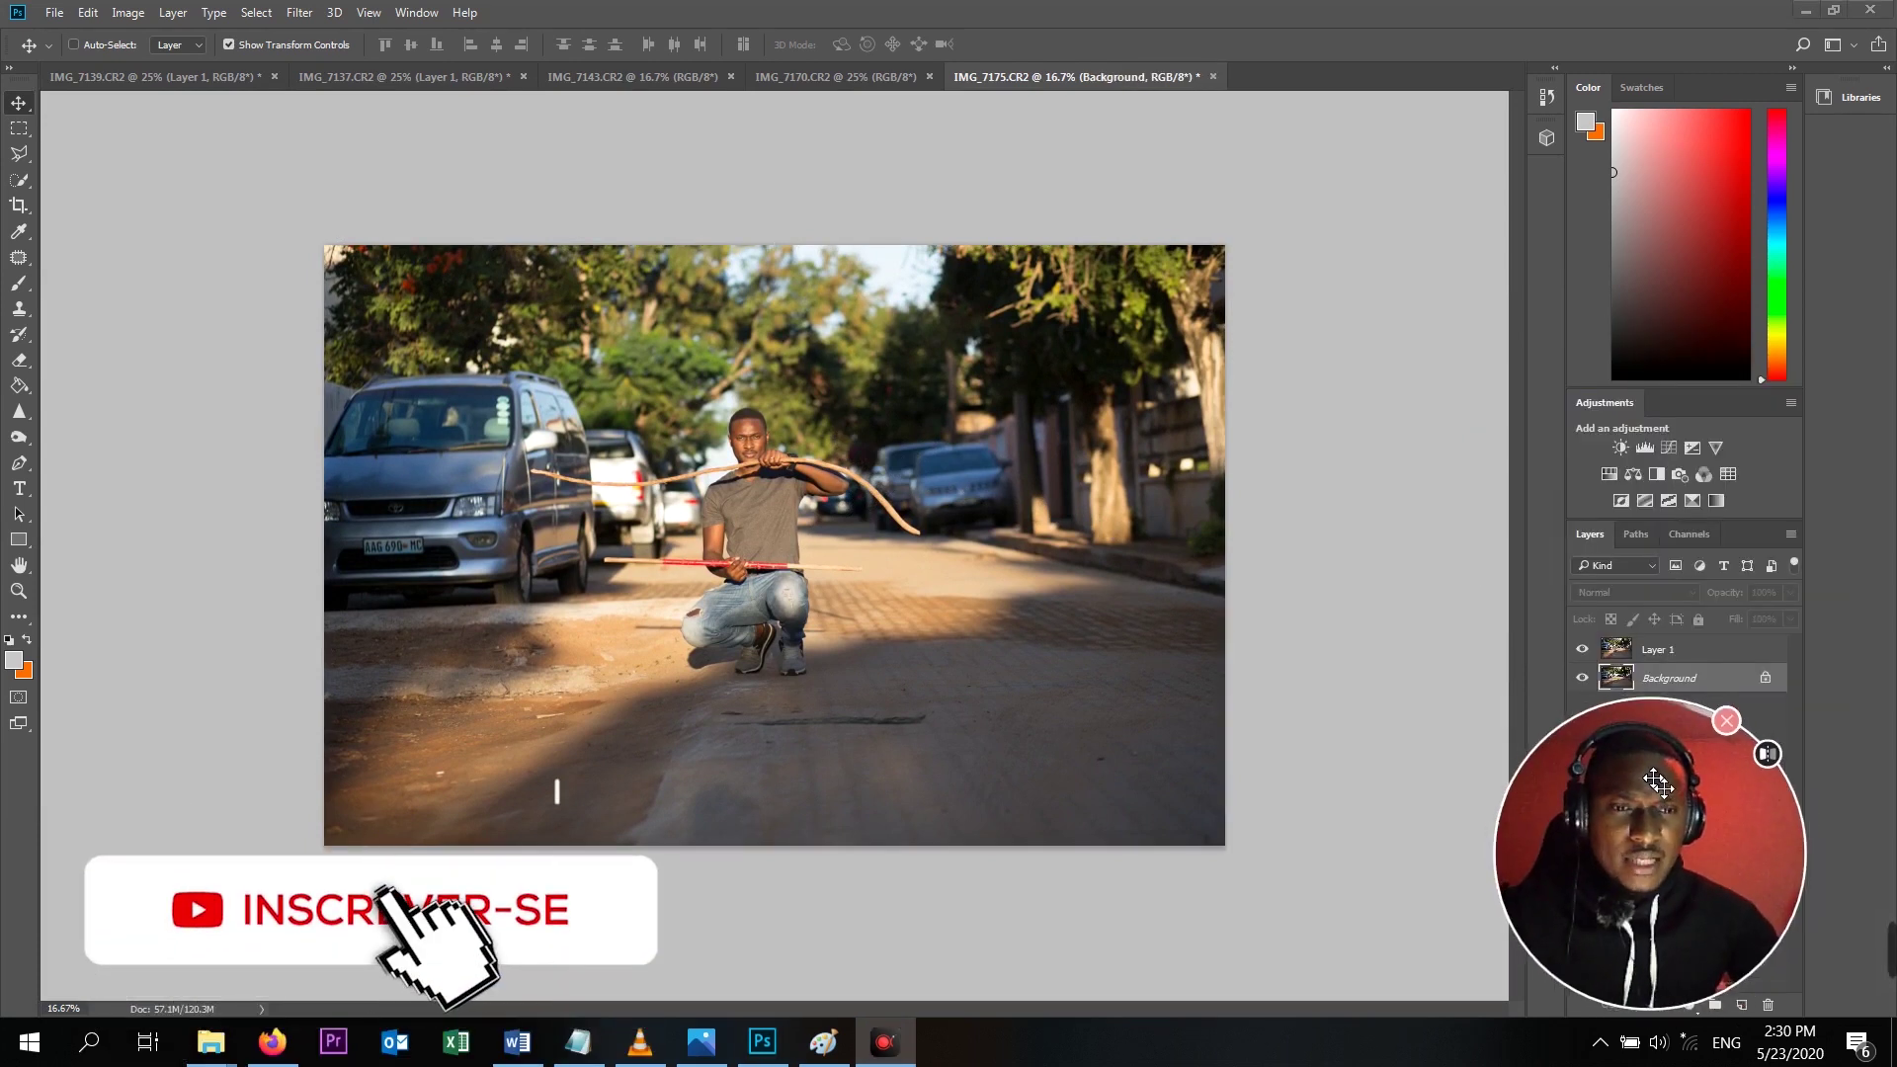
Step: Unlock the street Background layer, converting it to Layer 0
click(1767, 678)
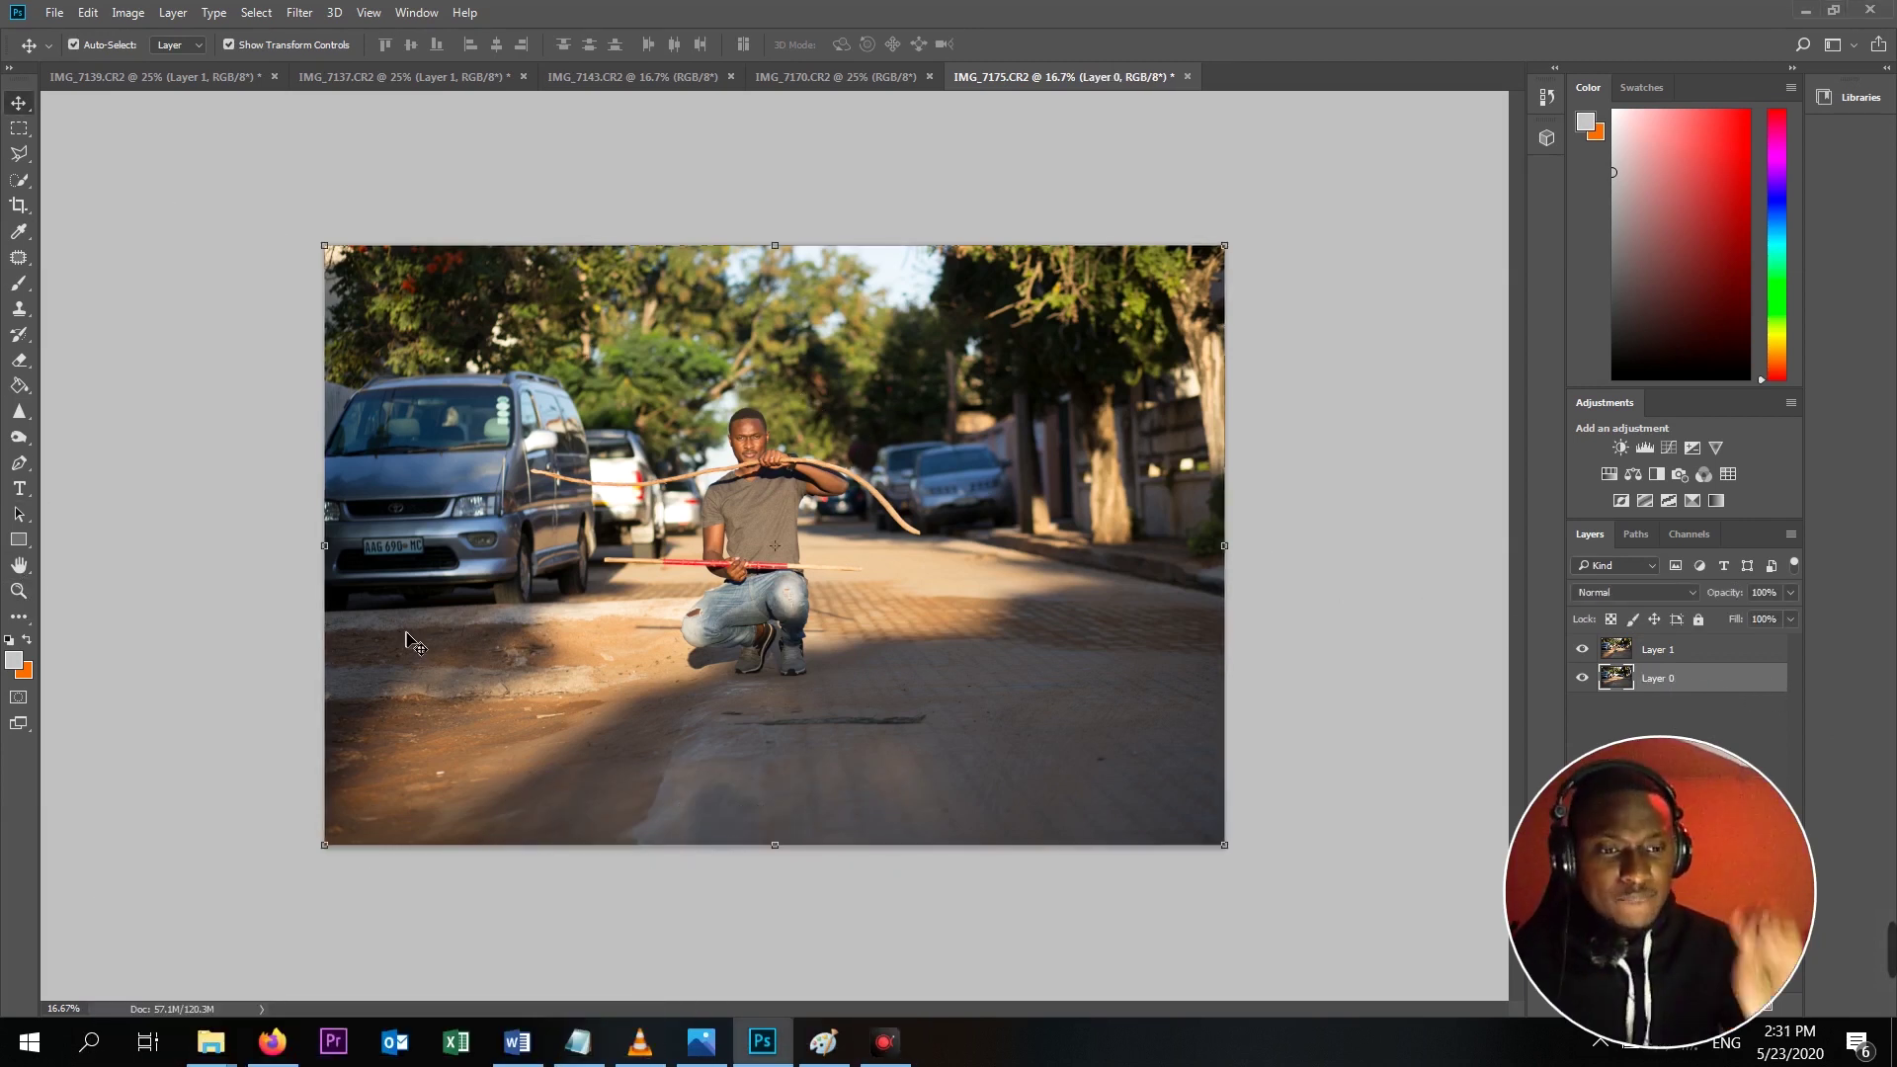
key(ctrl+plus)
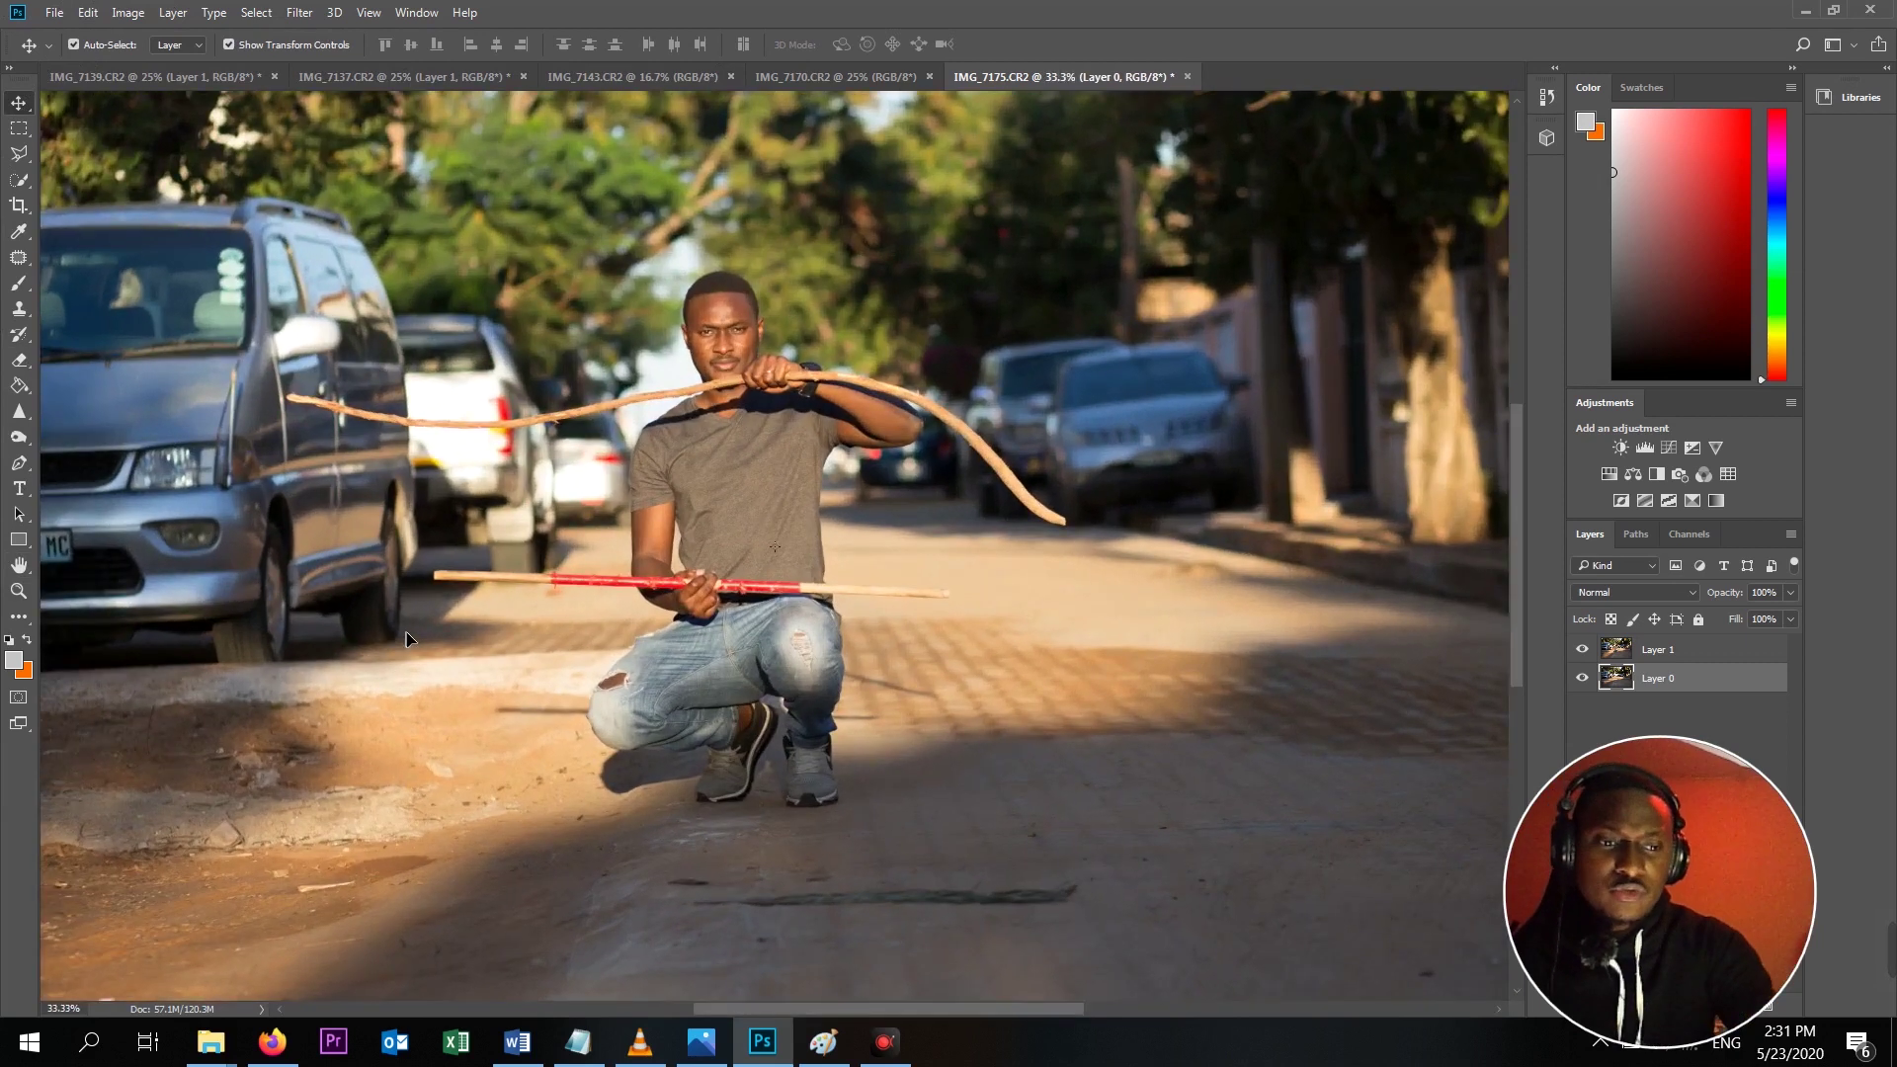
key(ctrl+plus)
key(ctrl+minus)
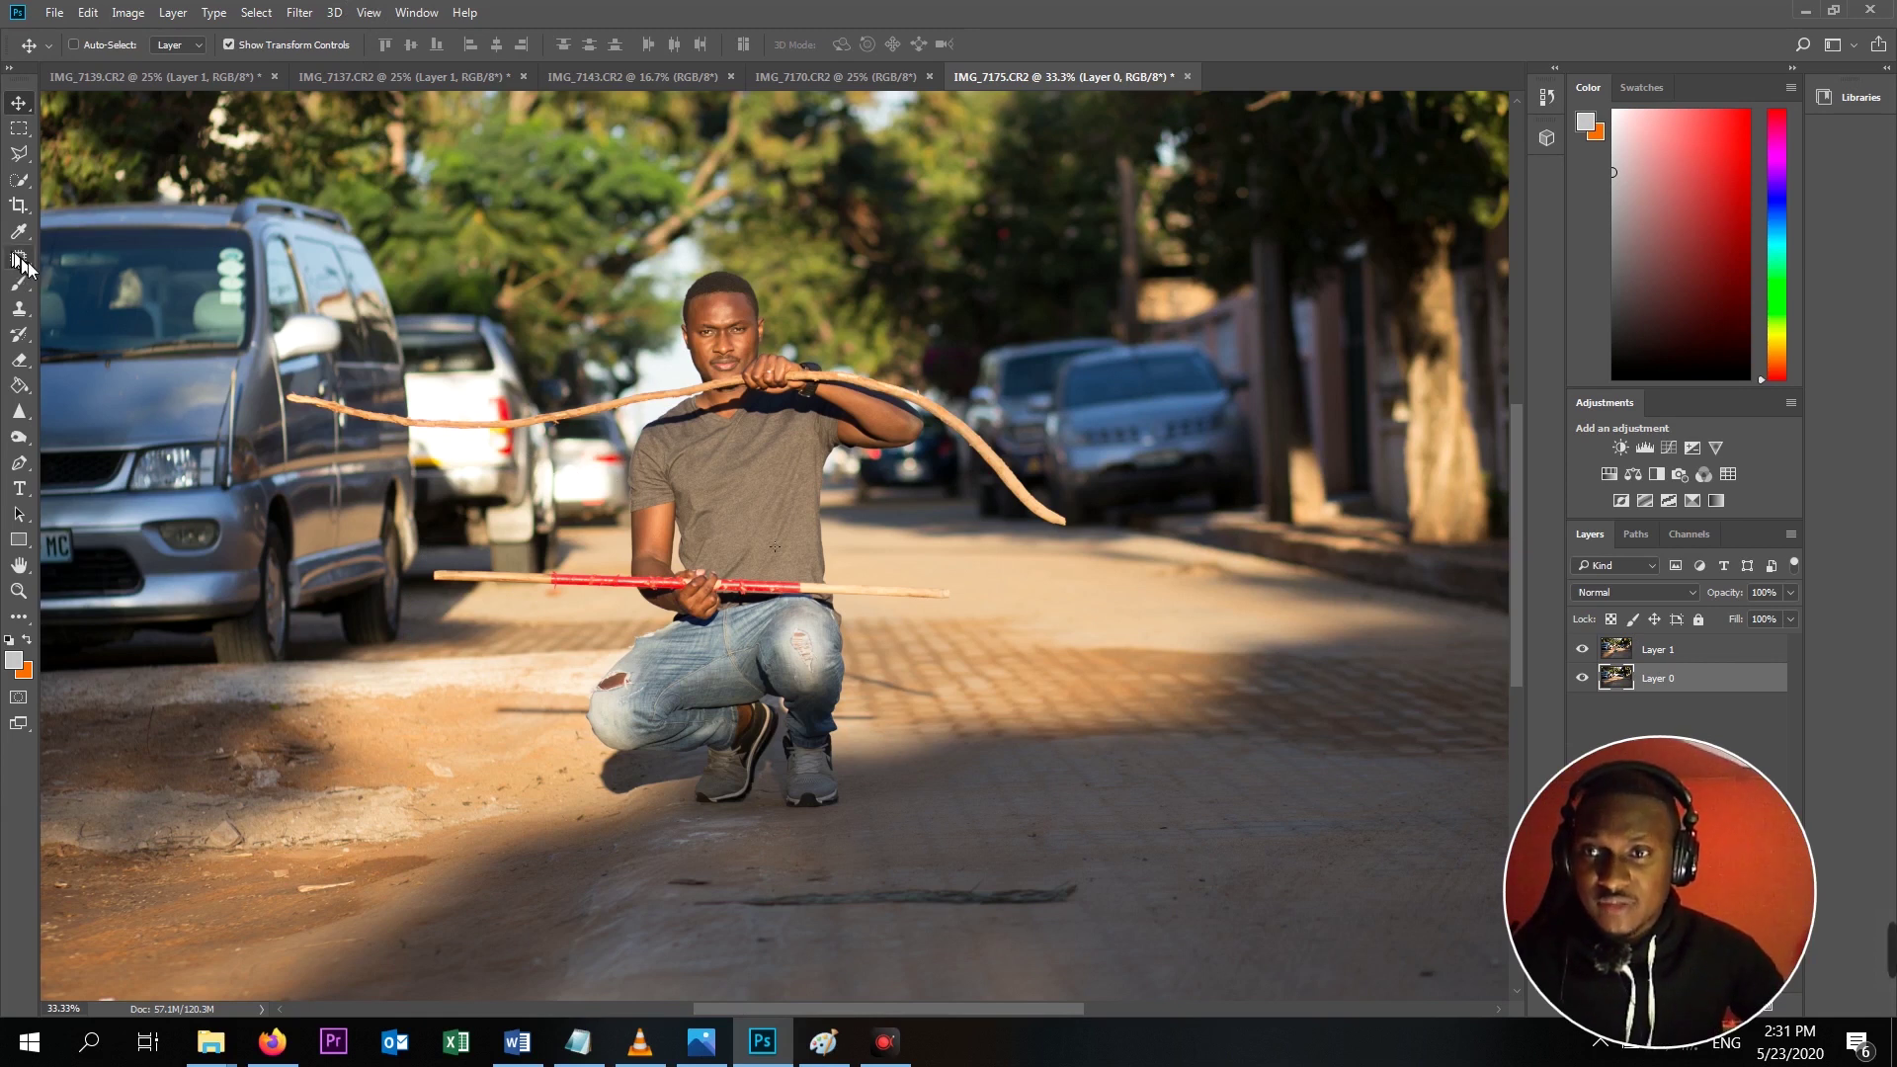
Step: Select the Eraser and zoom to full size on the man's torso
click(22, 362)
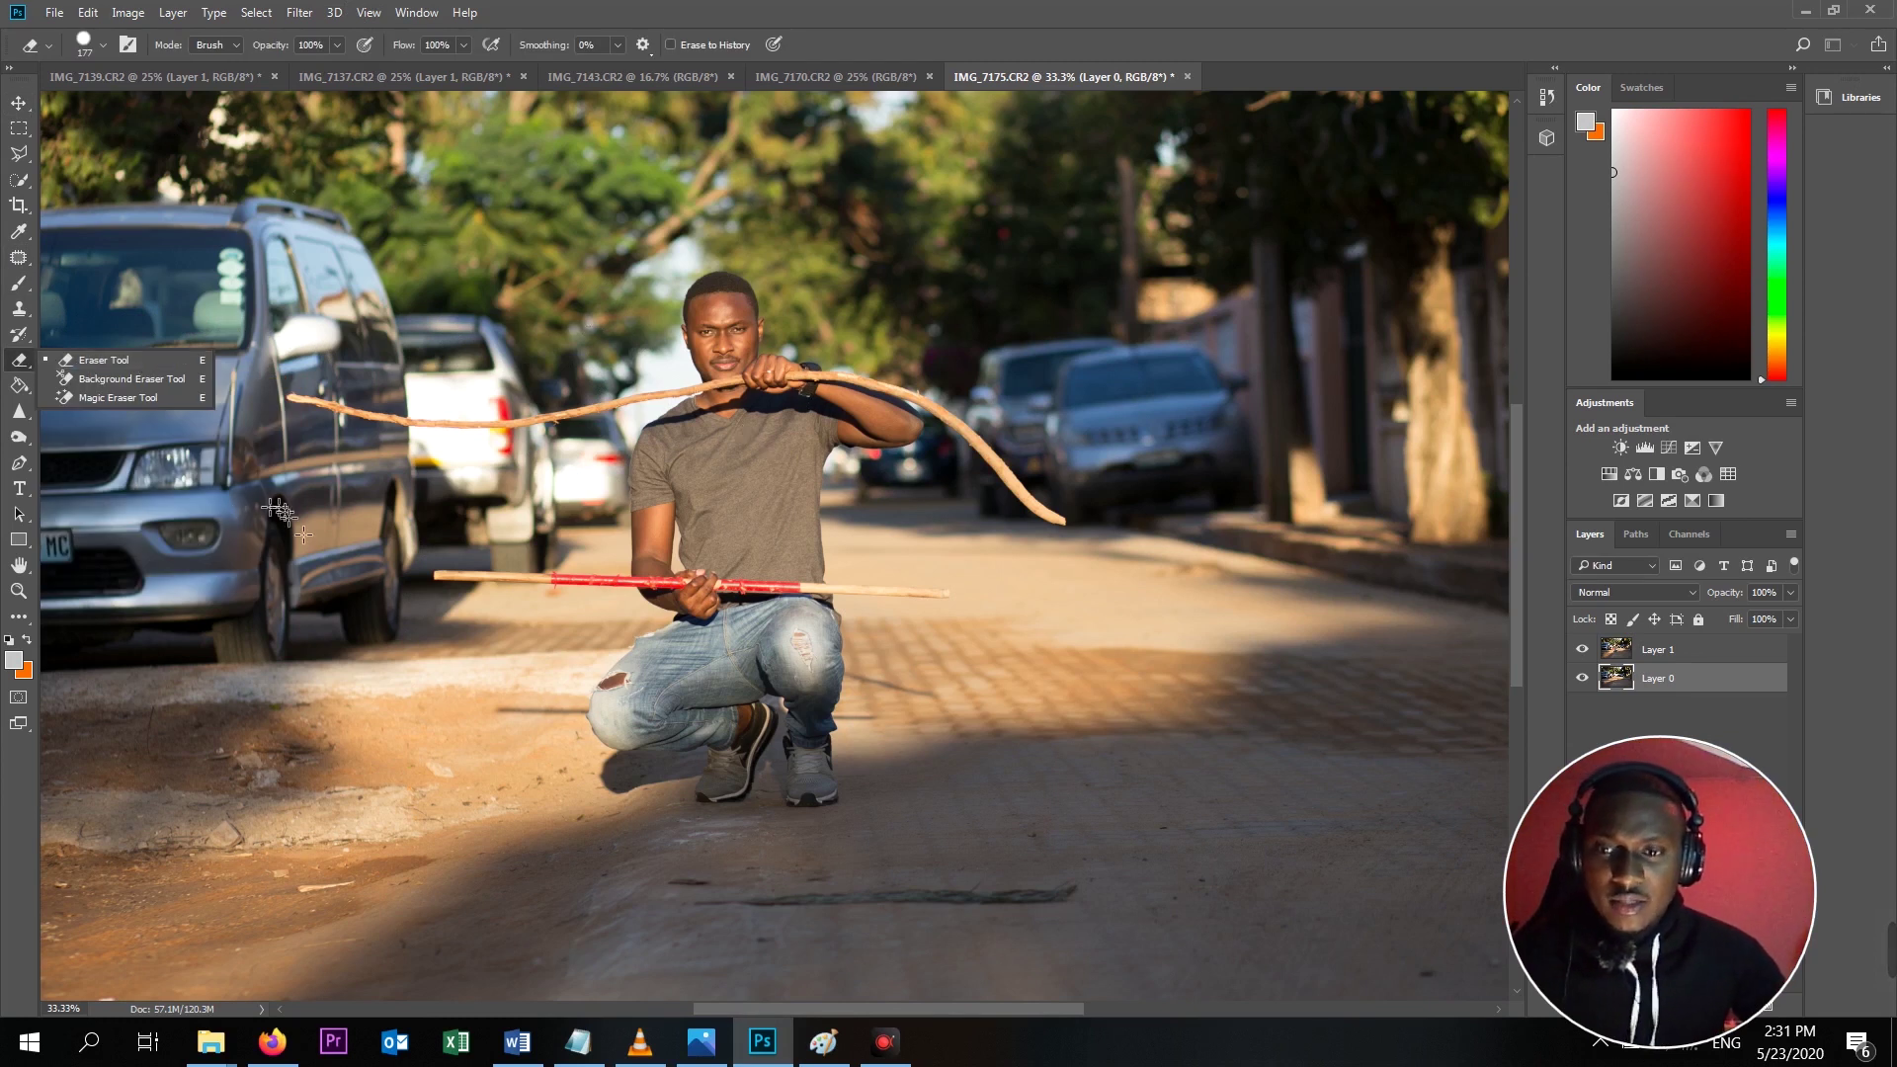
key(ctrl+plus)
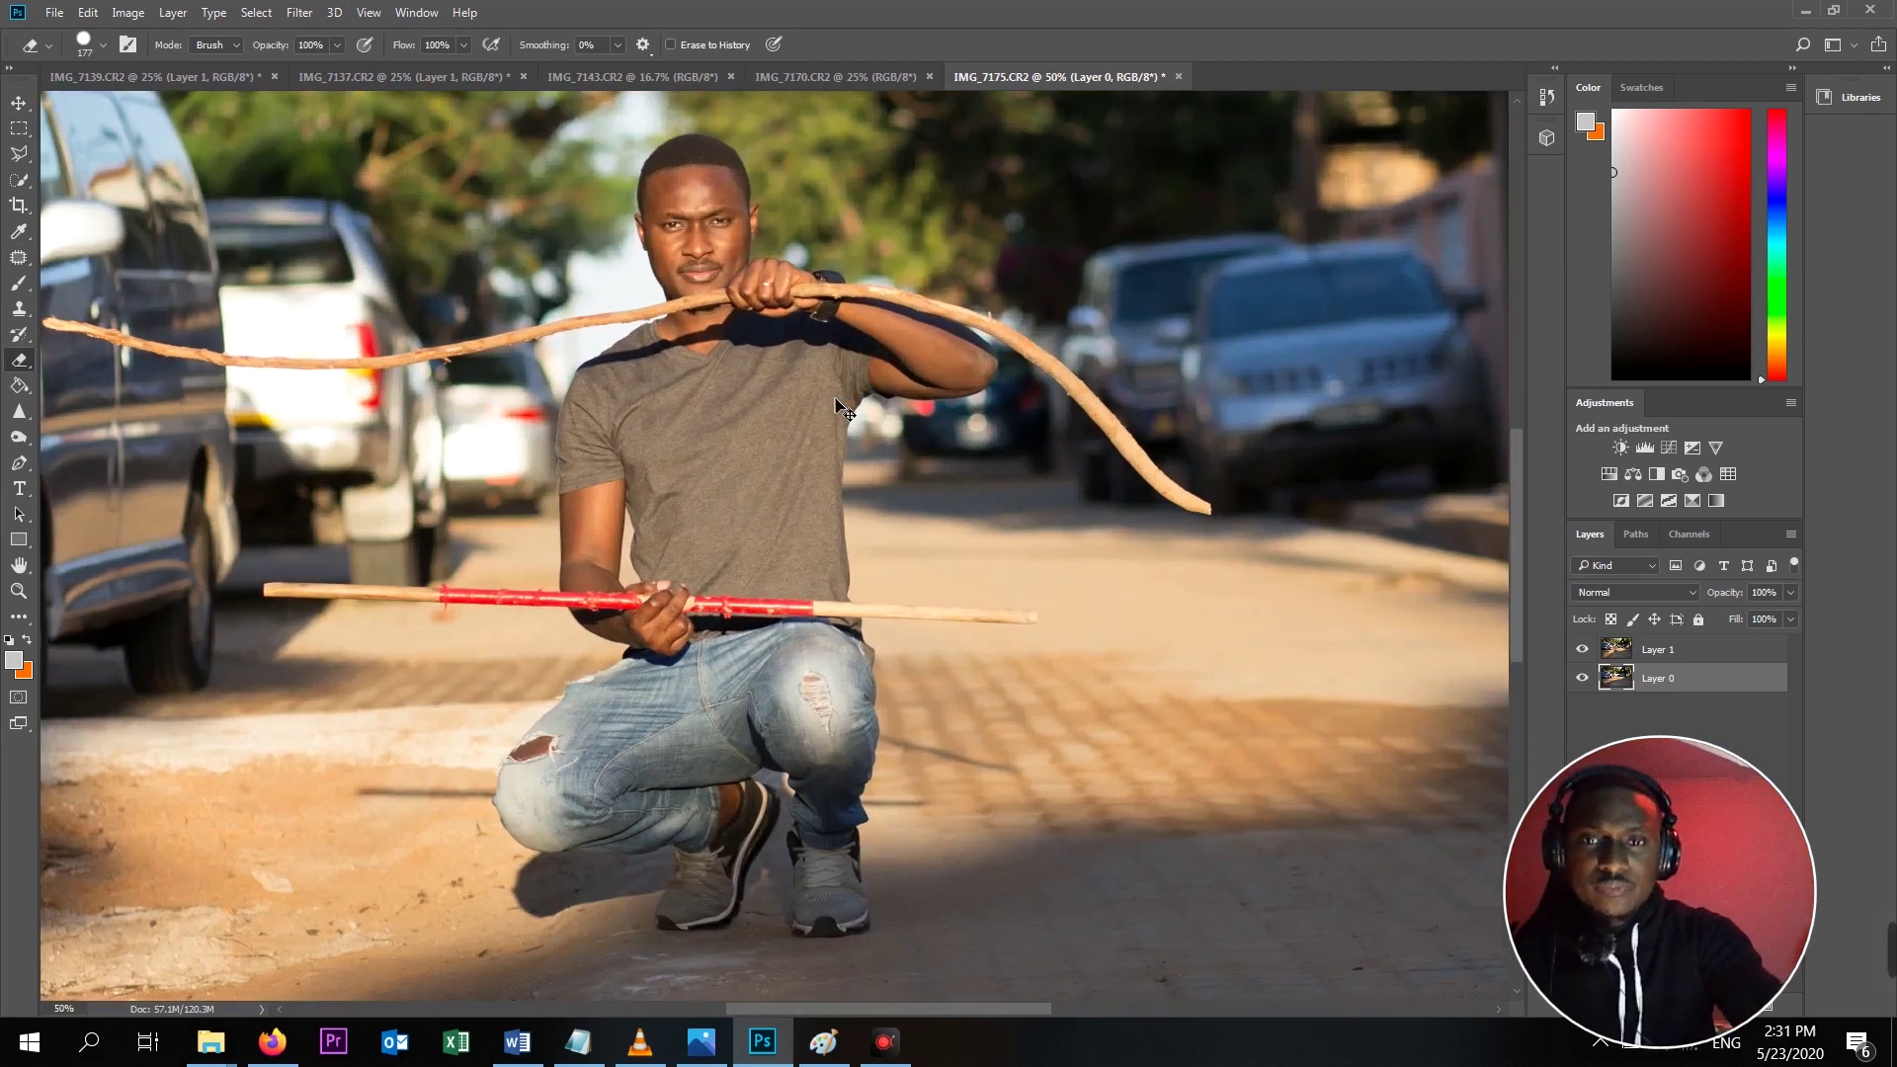
key(ctrl+plus)
key(ctrl+plus)
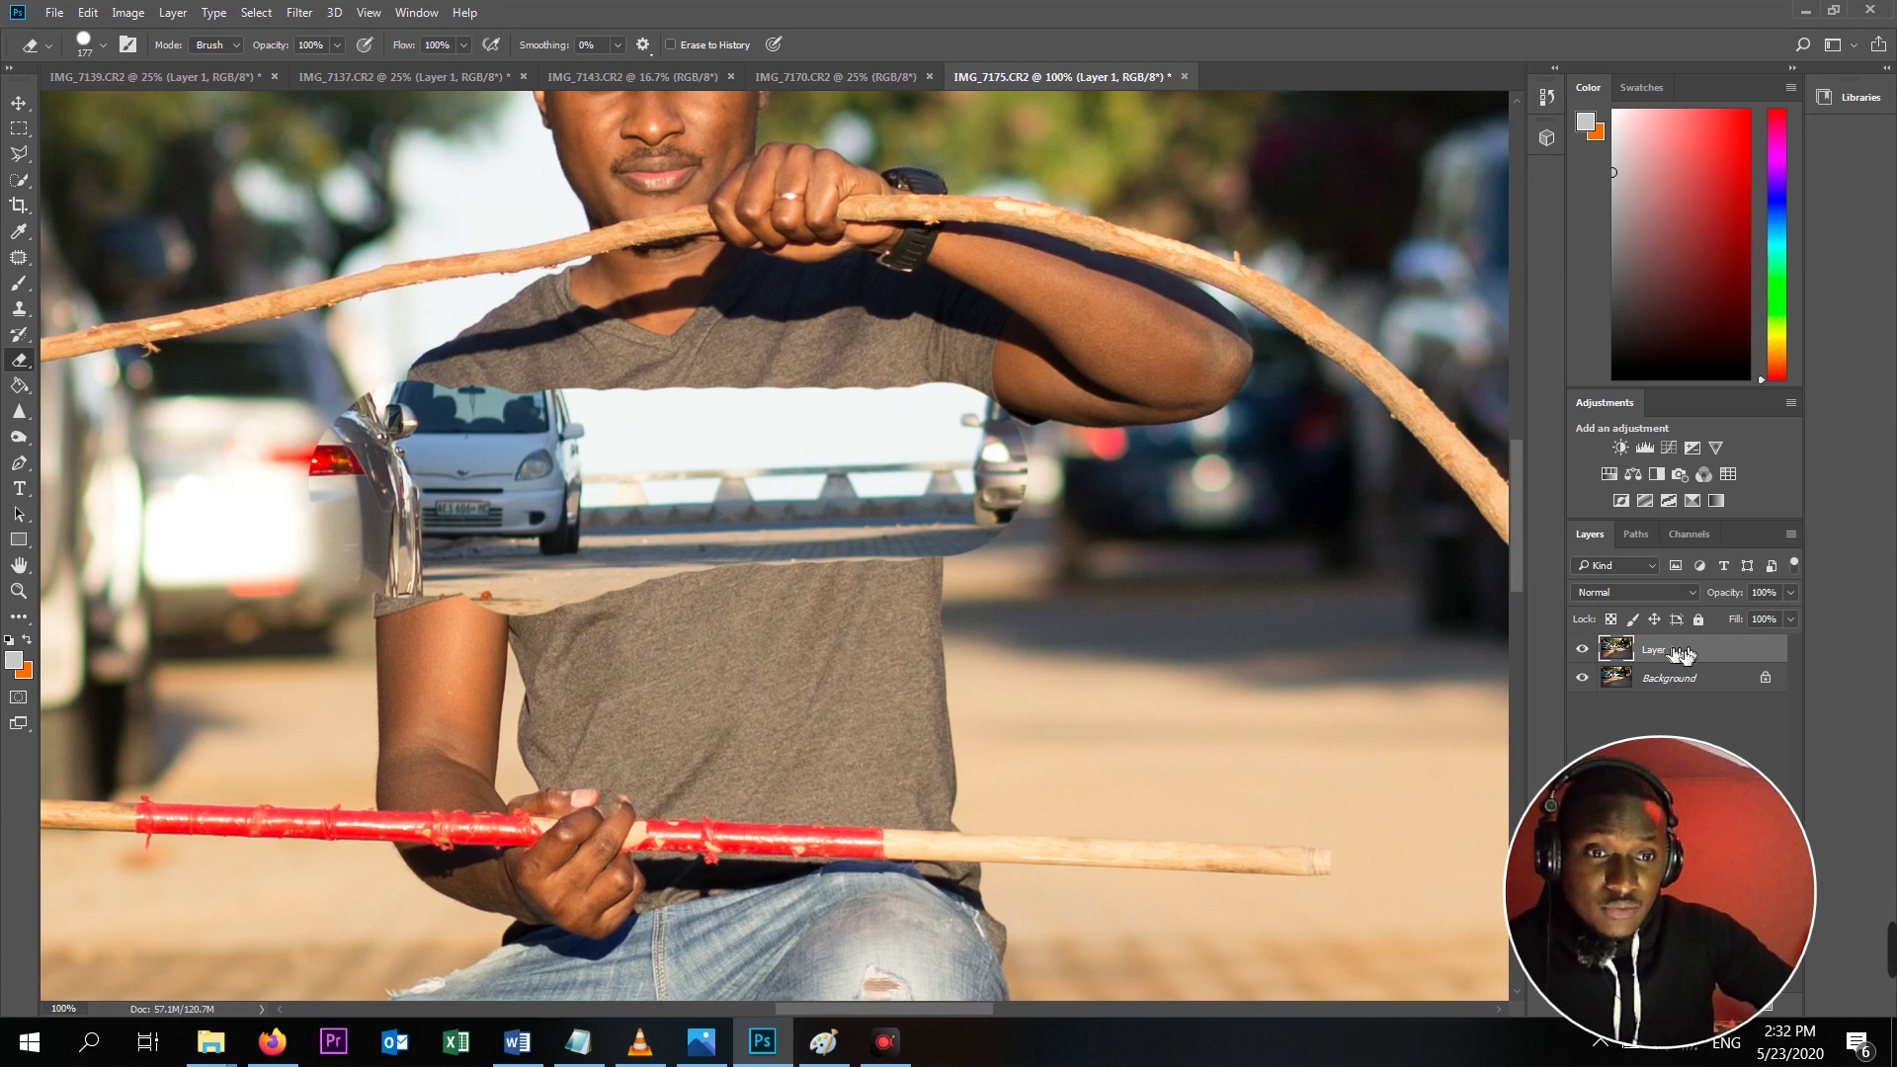
Step: Erase the shirt and right arm on Layer 1 to expose the street beneath
mouse_move(444, 402)
mouse_down()
mouse_move(425, 583)
mouse_move(996, 641)
mouse_move(1030, 510)
mouse_up()
mouse_move(795, 430)
mouse_down()
mouse_move(923, 394)
mouse_move(650, 376)
mouse_up()
mouse_move(528, 369)
mouse_down()
mouse_move(805, 360)
mouse_move(1136, 393)
mouse_move(1215, 435)
mouse_move(1166, 554)
mouse_move(1261, 627)
mouse_move(966, 606)
mouse_move(569, 538)
mouse_move(212, 543)
mouse_move(428, 571)
mouse_move(583, 642)
mouse_move(198, 474)
mouse_move(276, 336)
mouse_move(401, 291)
mouse_up()
scroll(1250, 586, down, 2)
scroll(1250, 586, down, 1)
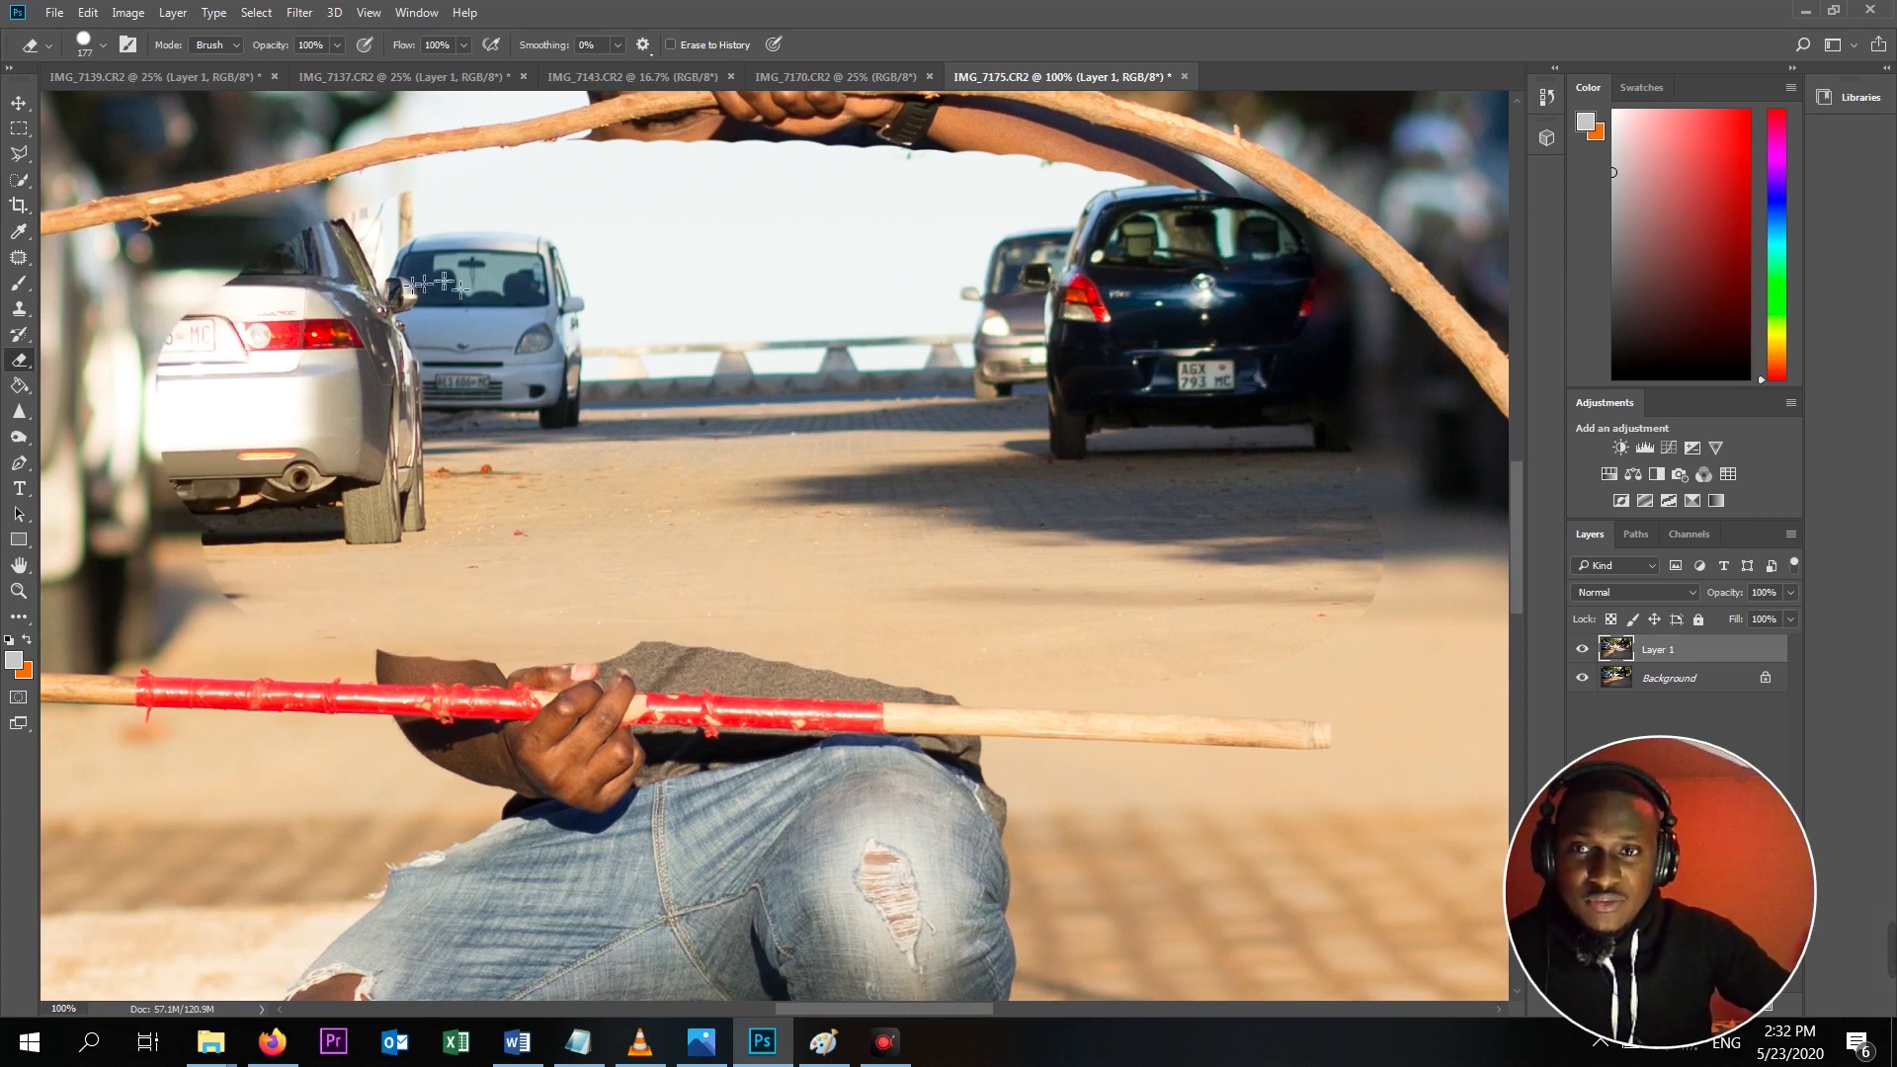
scroll(1157, 583, up, 5)
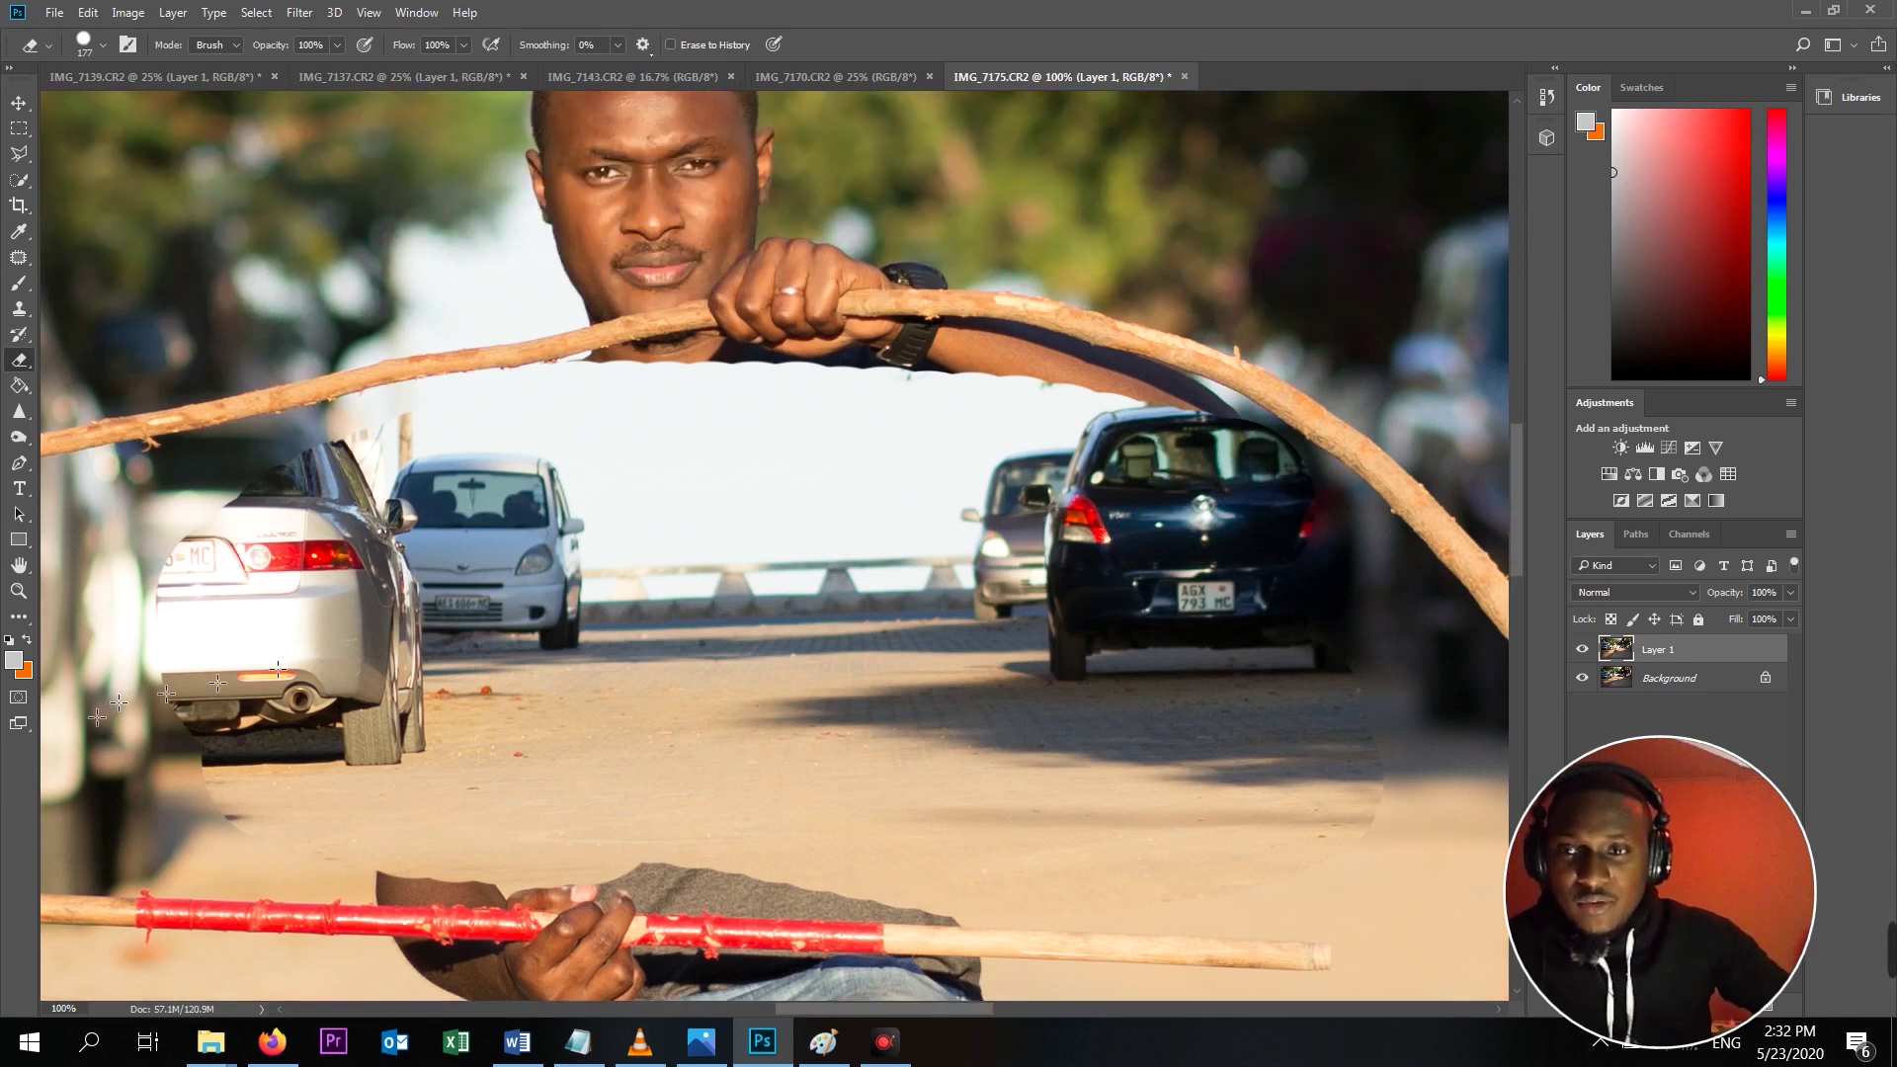
click(19, 590)
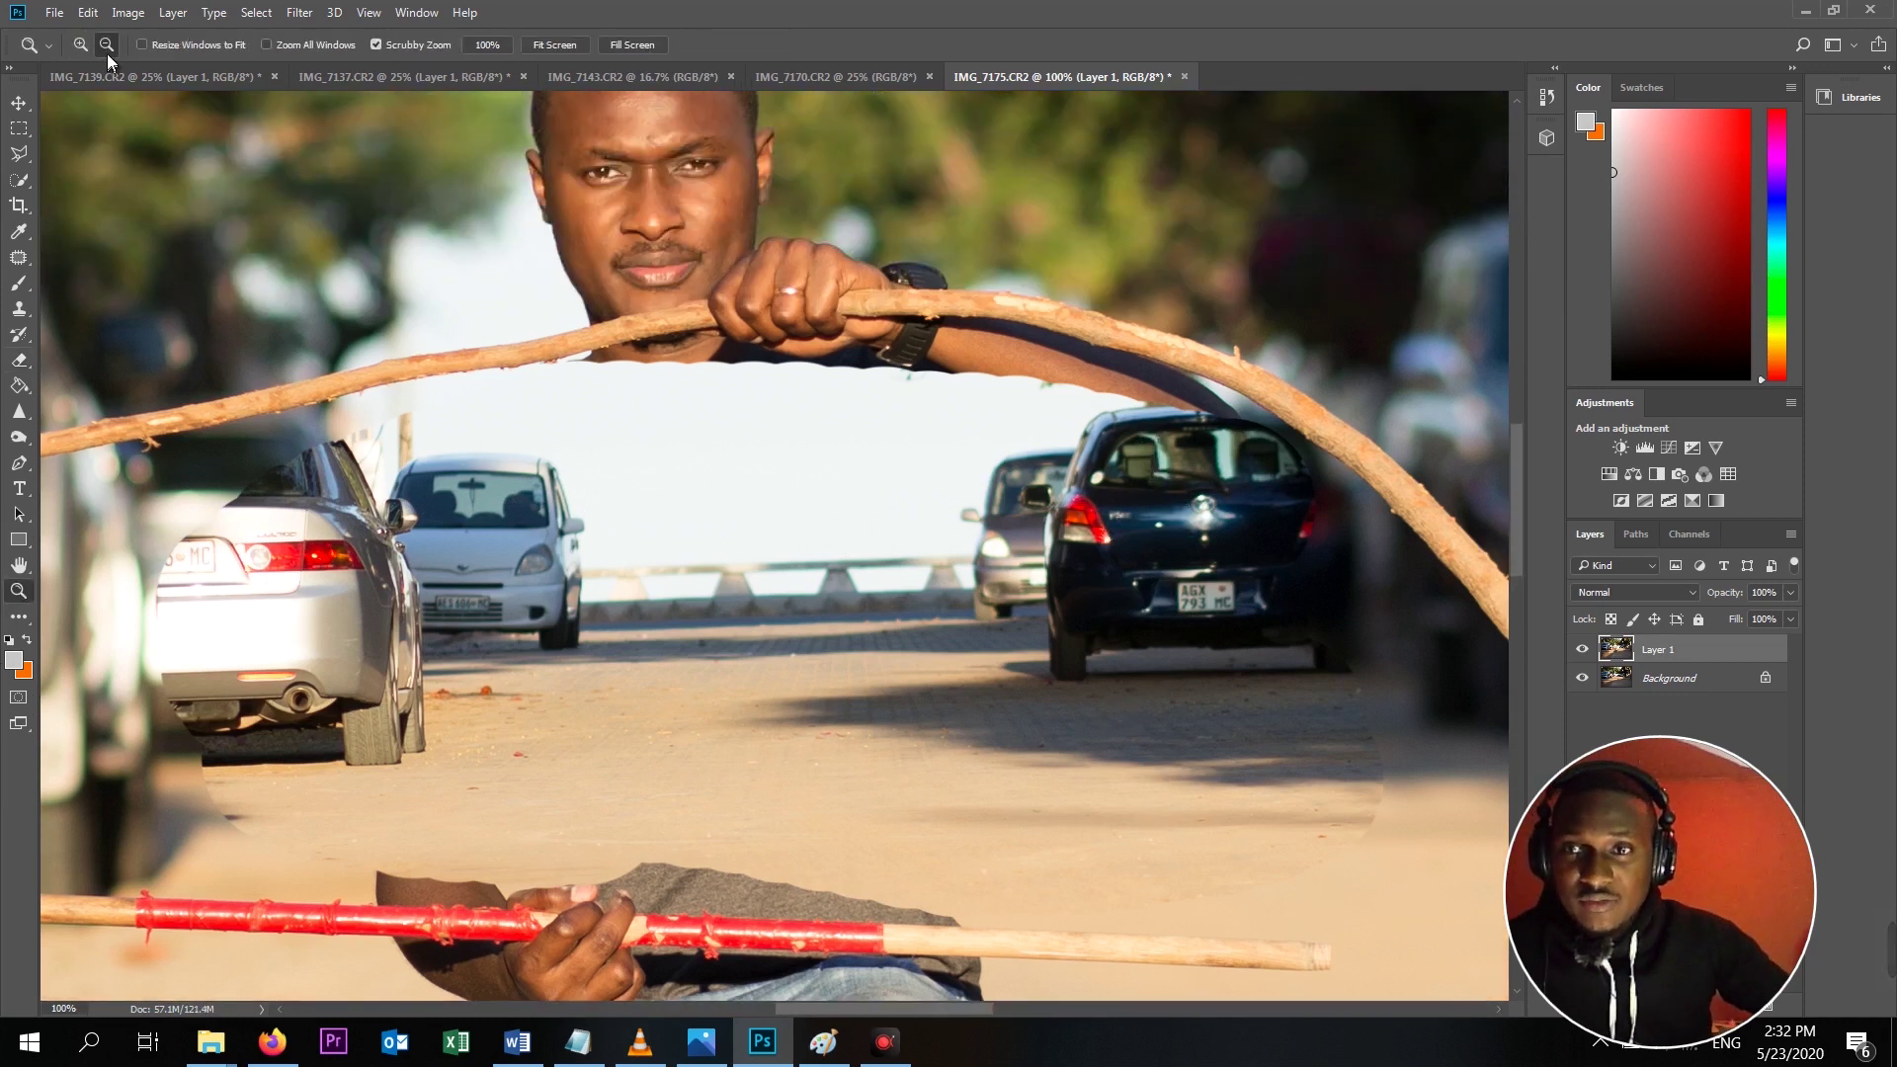
alt+click(929, 333)
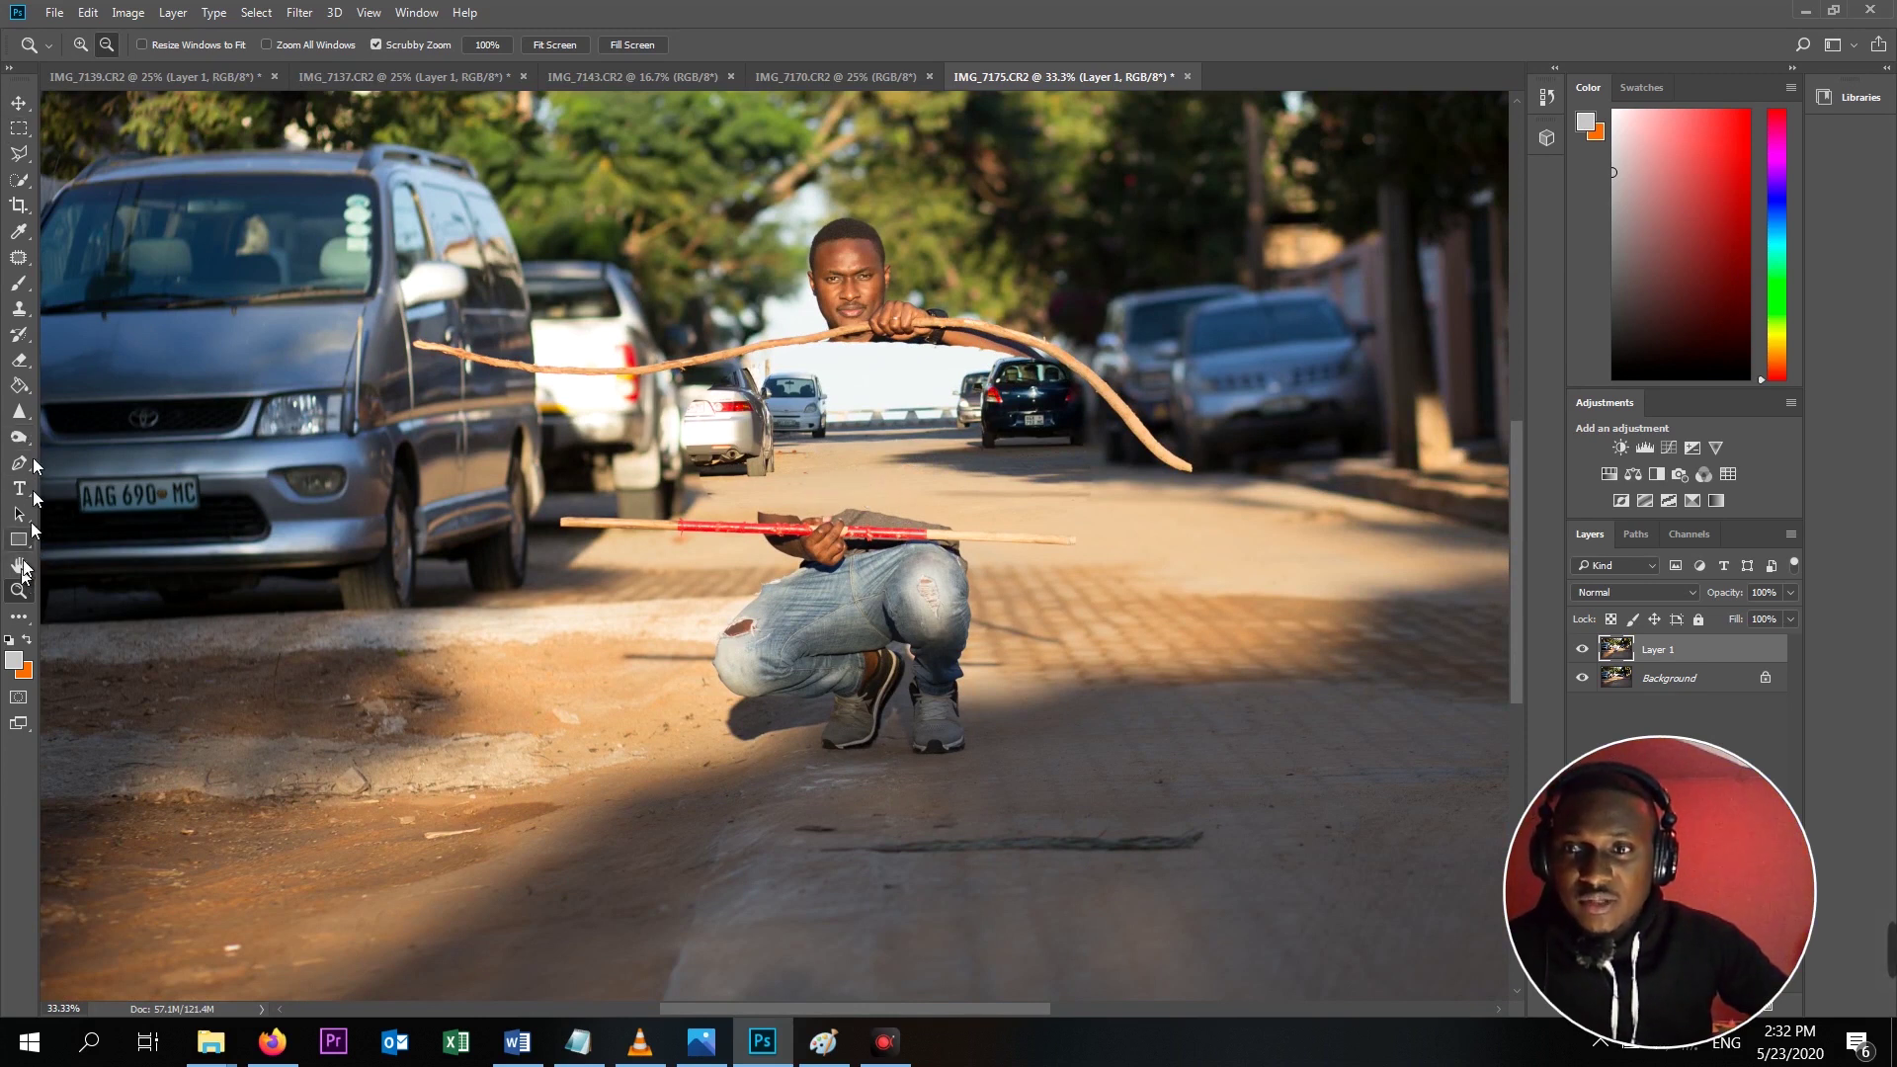
Step: Zoom to 300% on the grey shirt patch behind the lower red-taped stick
click(19, 360)
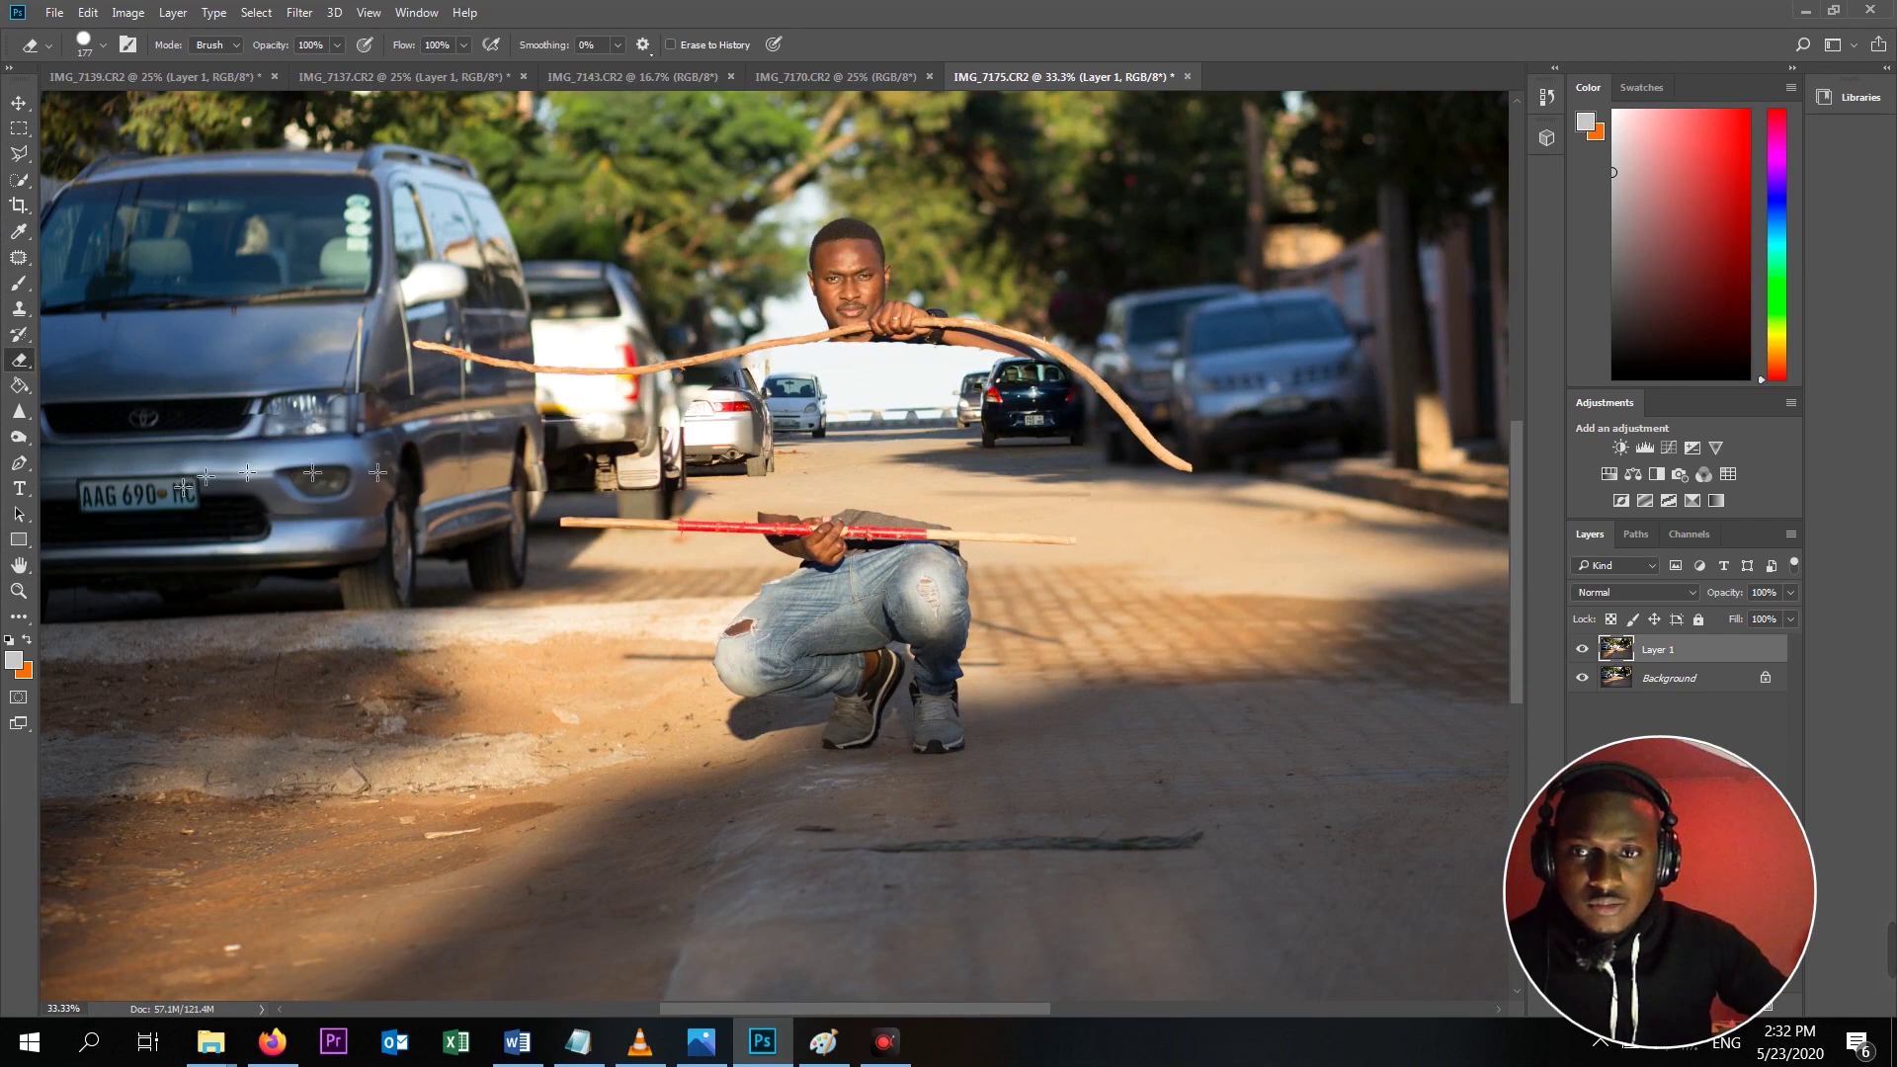
drag(139, 494, 202, 495)
key(z)
click(964, 514)
alt+click(979, 593)
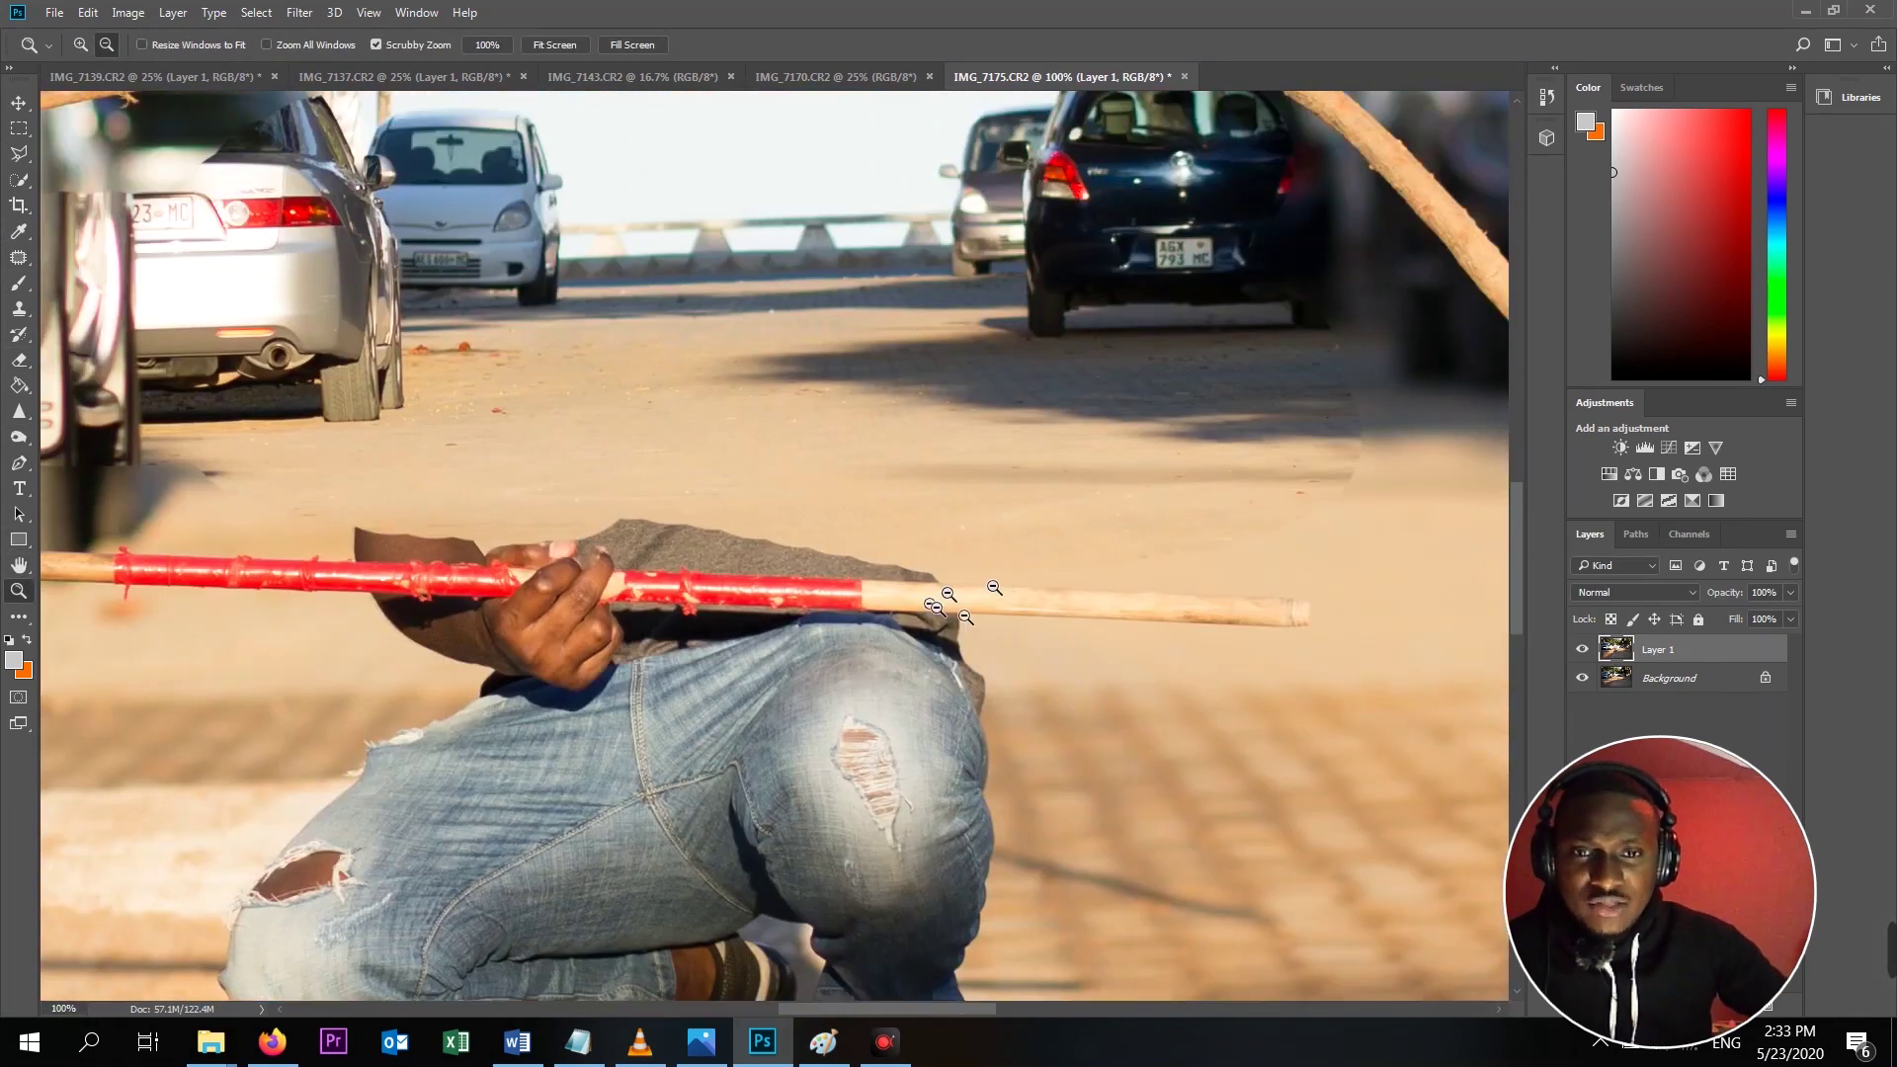
click(695, 502)
click(694, 502)
click(88, 12)
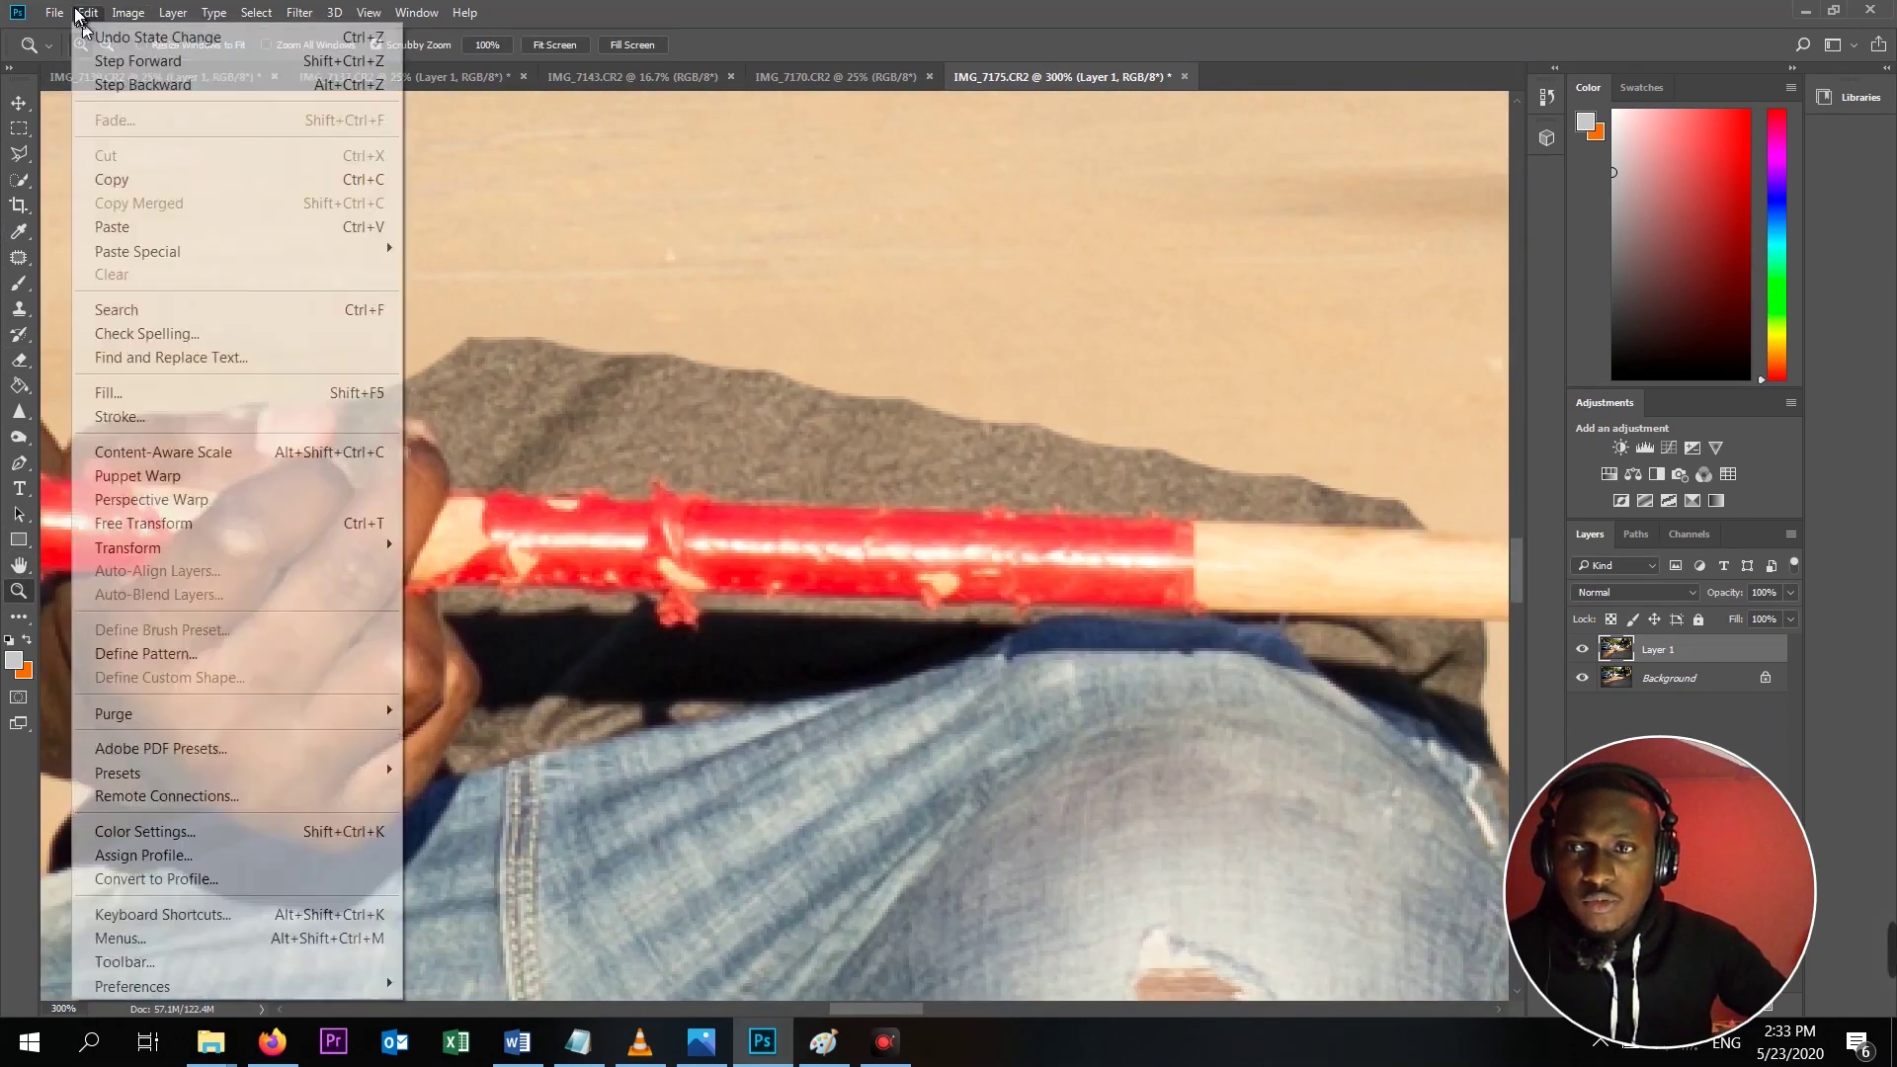
key(Escape)
click(12, 358)
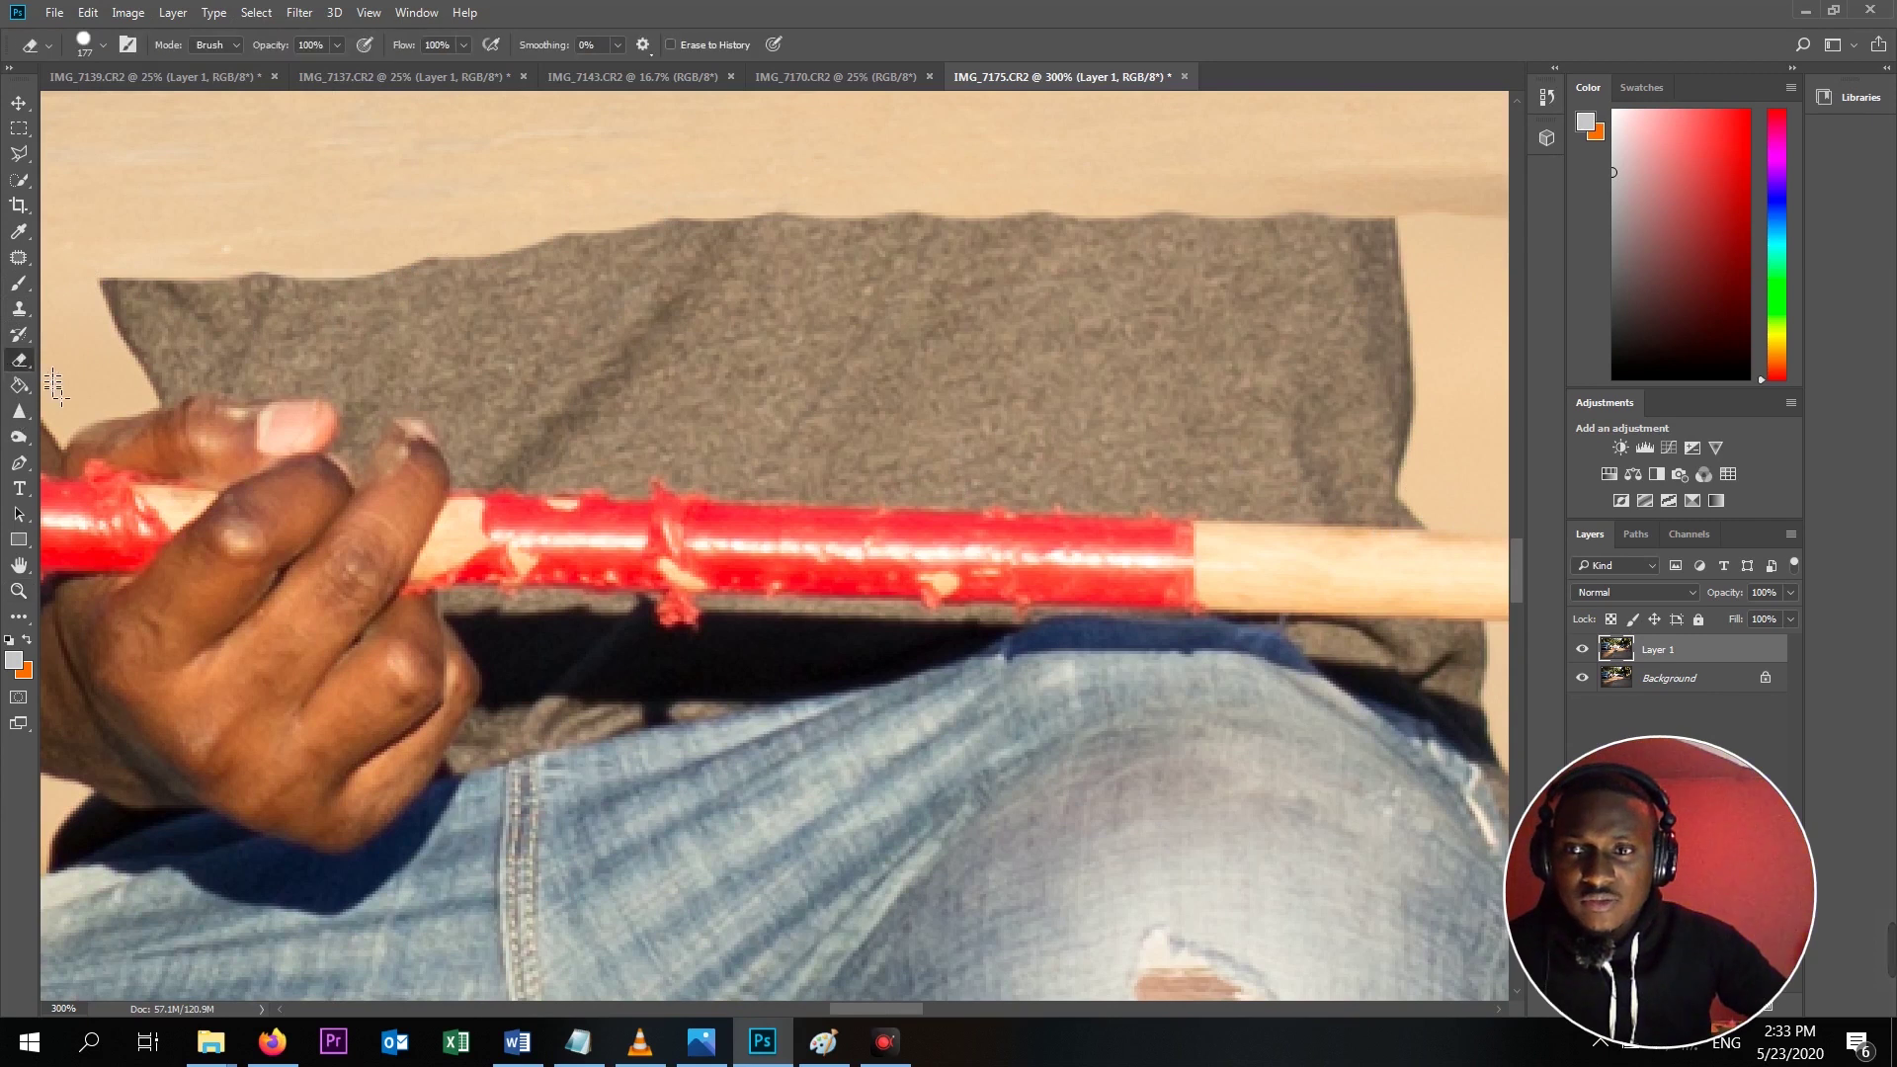
Step: Start a Polygonal Lasso outline along the stick's edge, then discard it
click(20, 155)
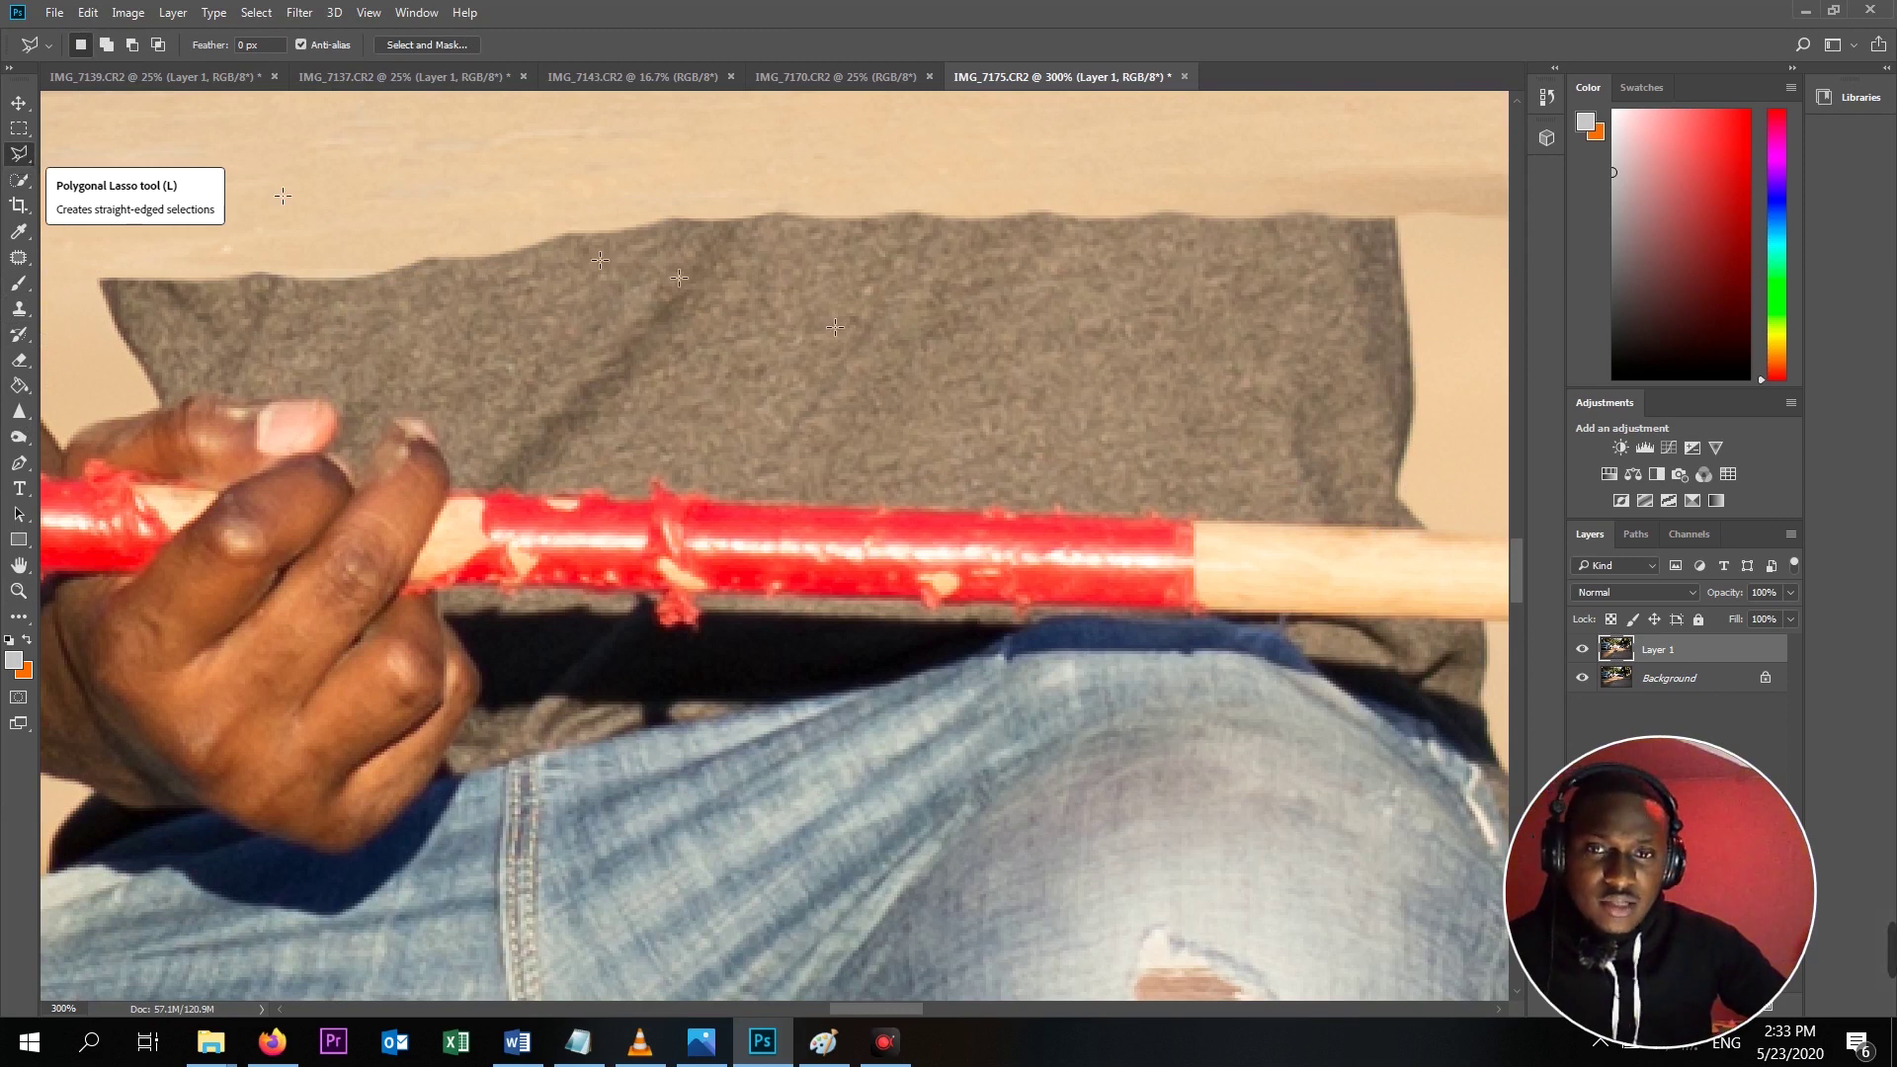
click(1470, 534)
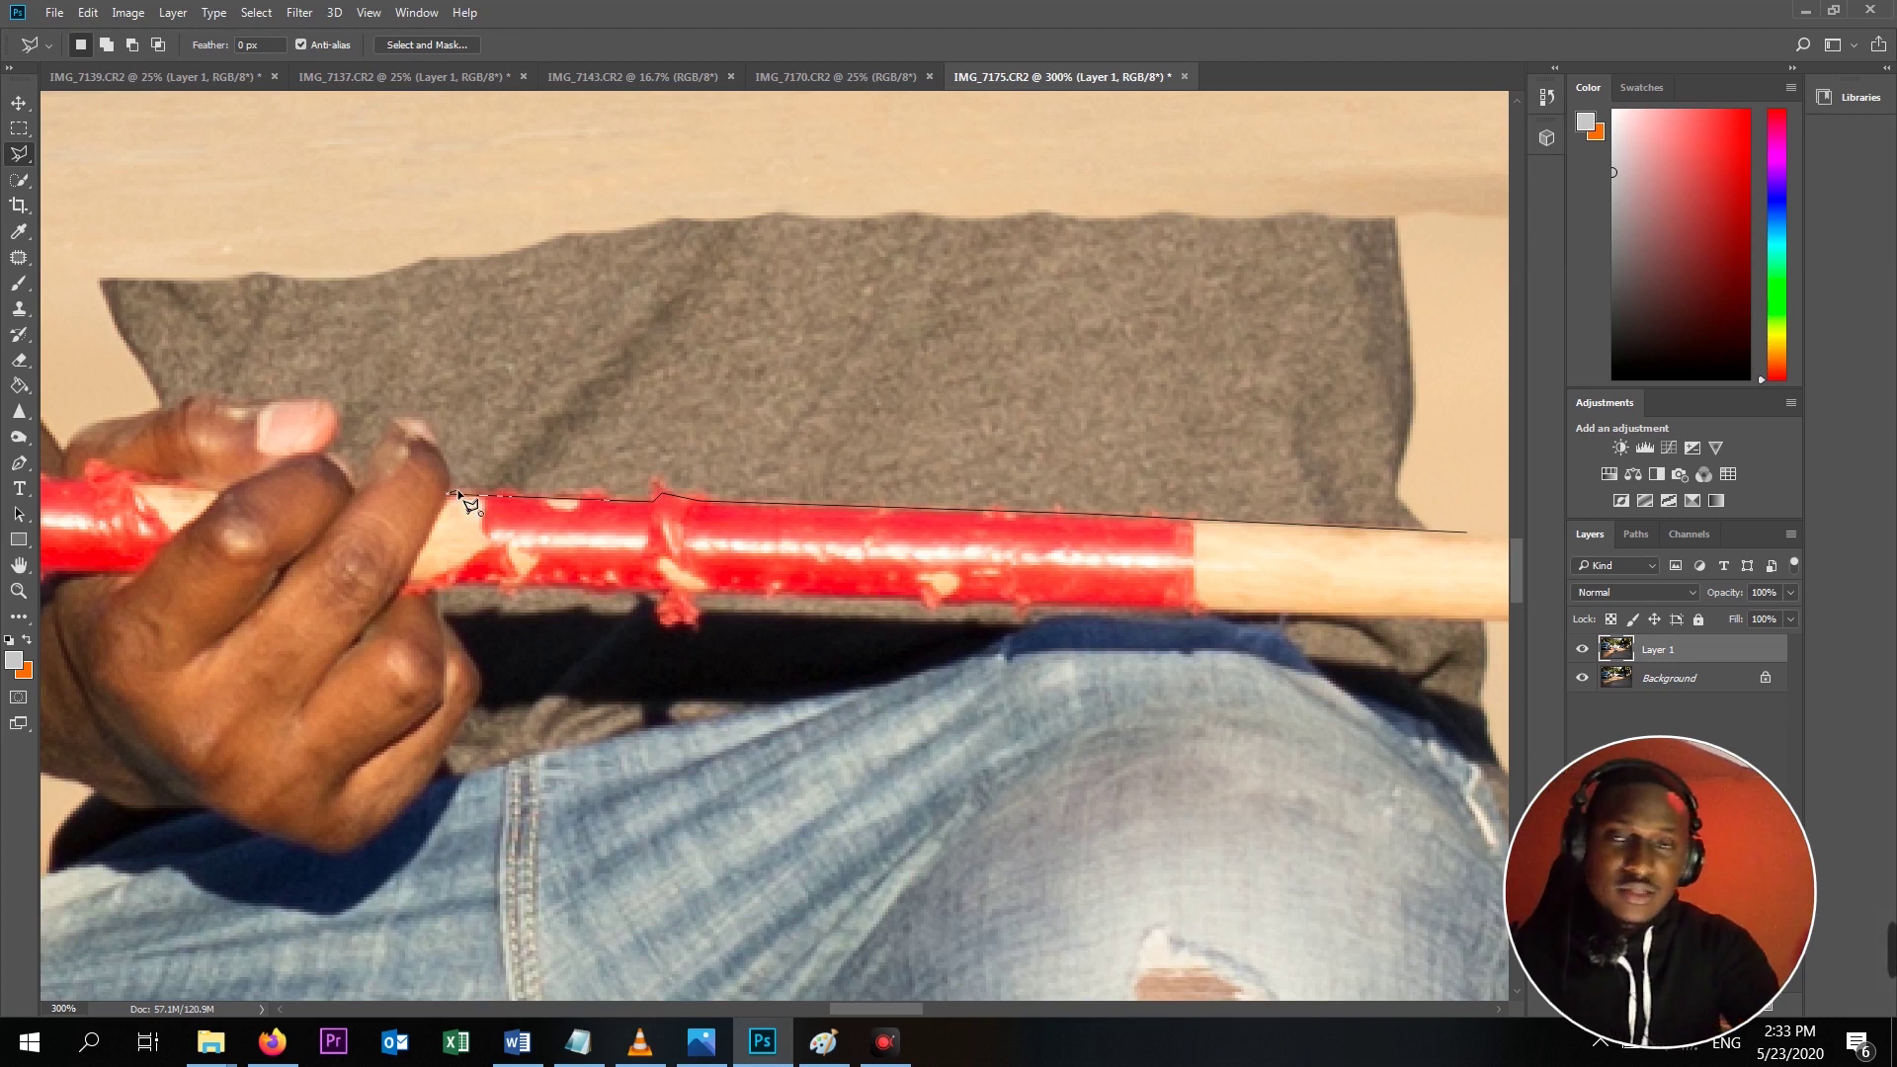
scroll(456, 486, up, 1)
scroll(457, 489, up, 1)
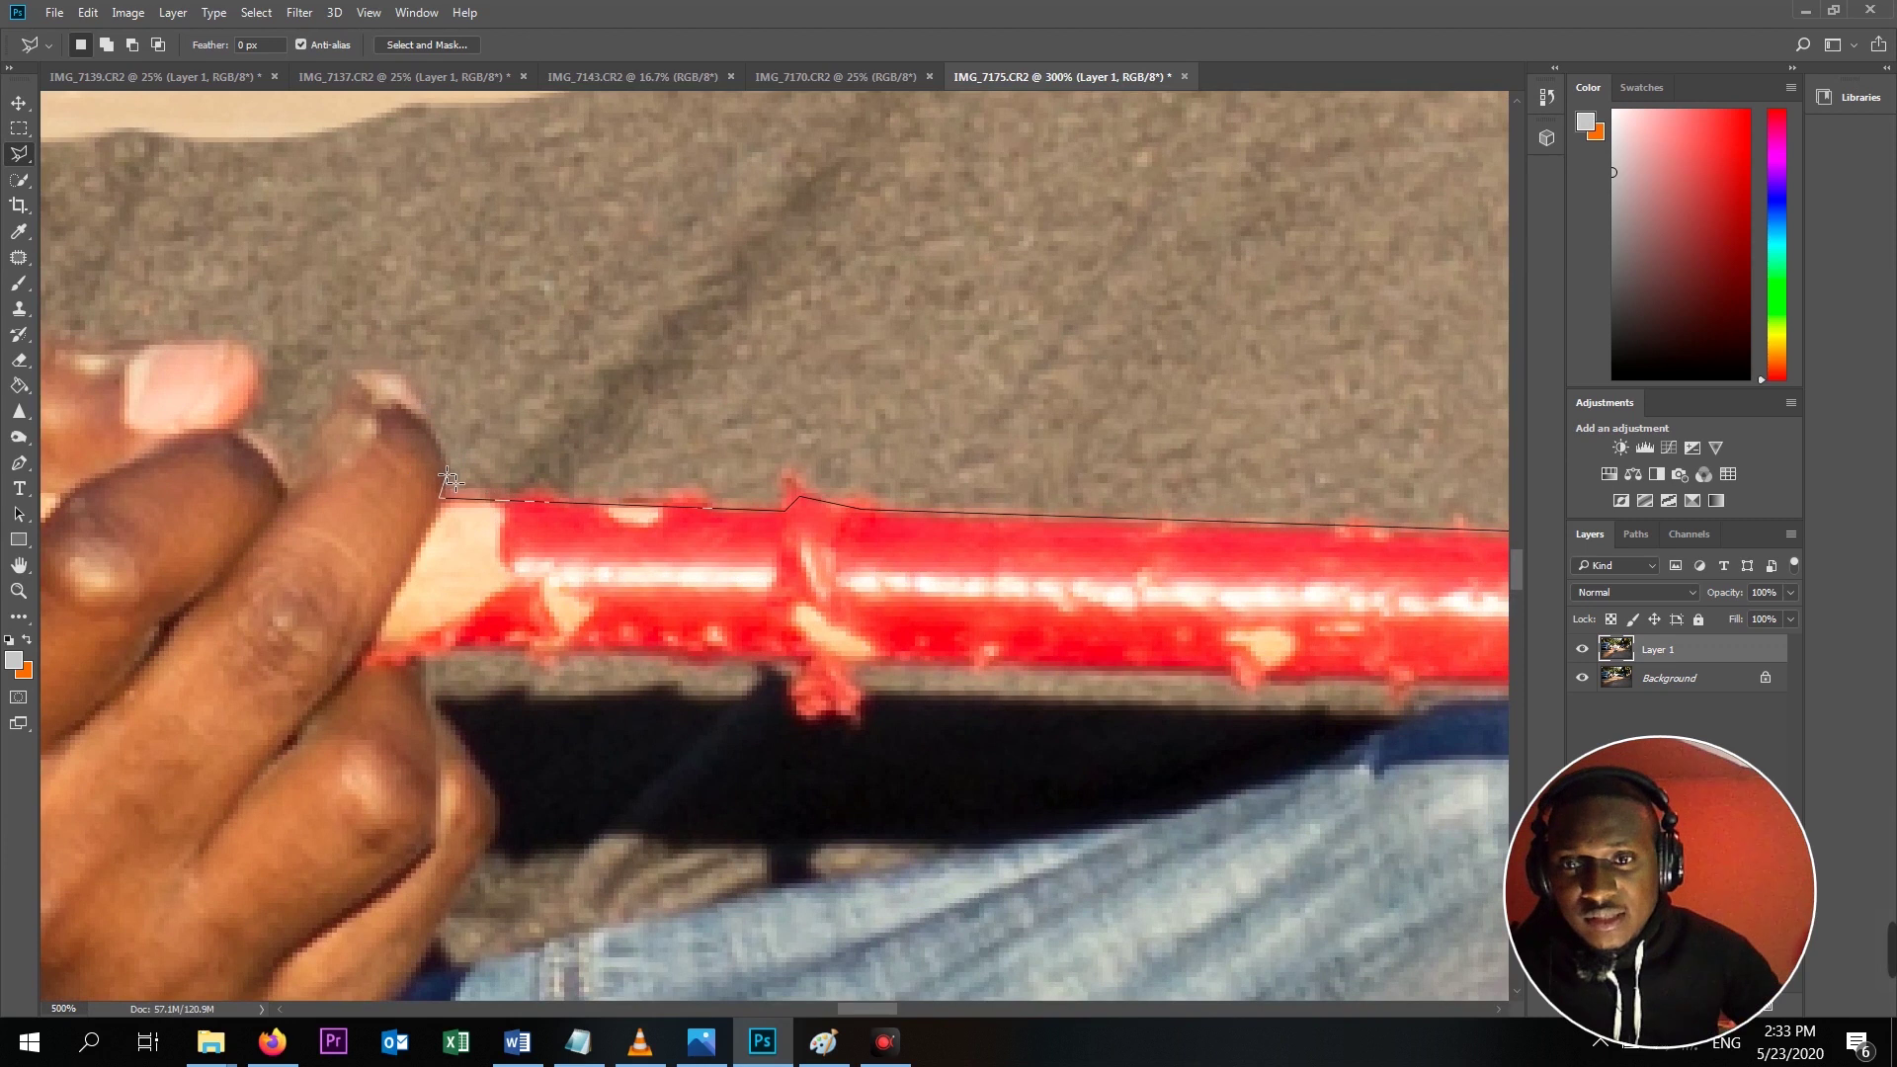
click(444, 446)
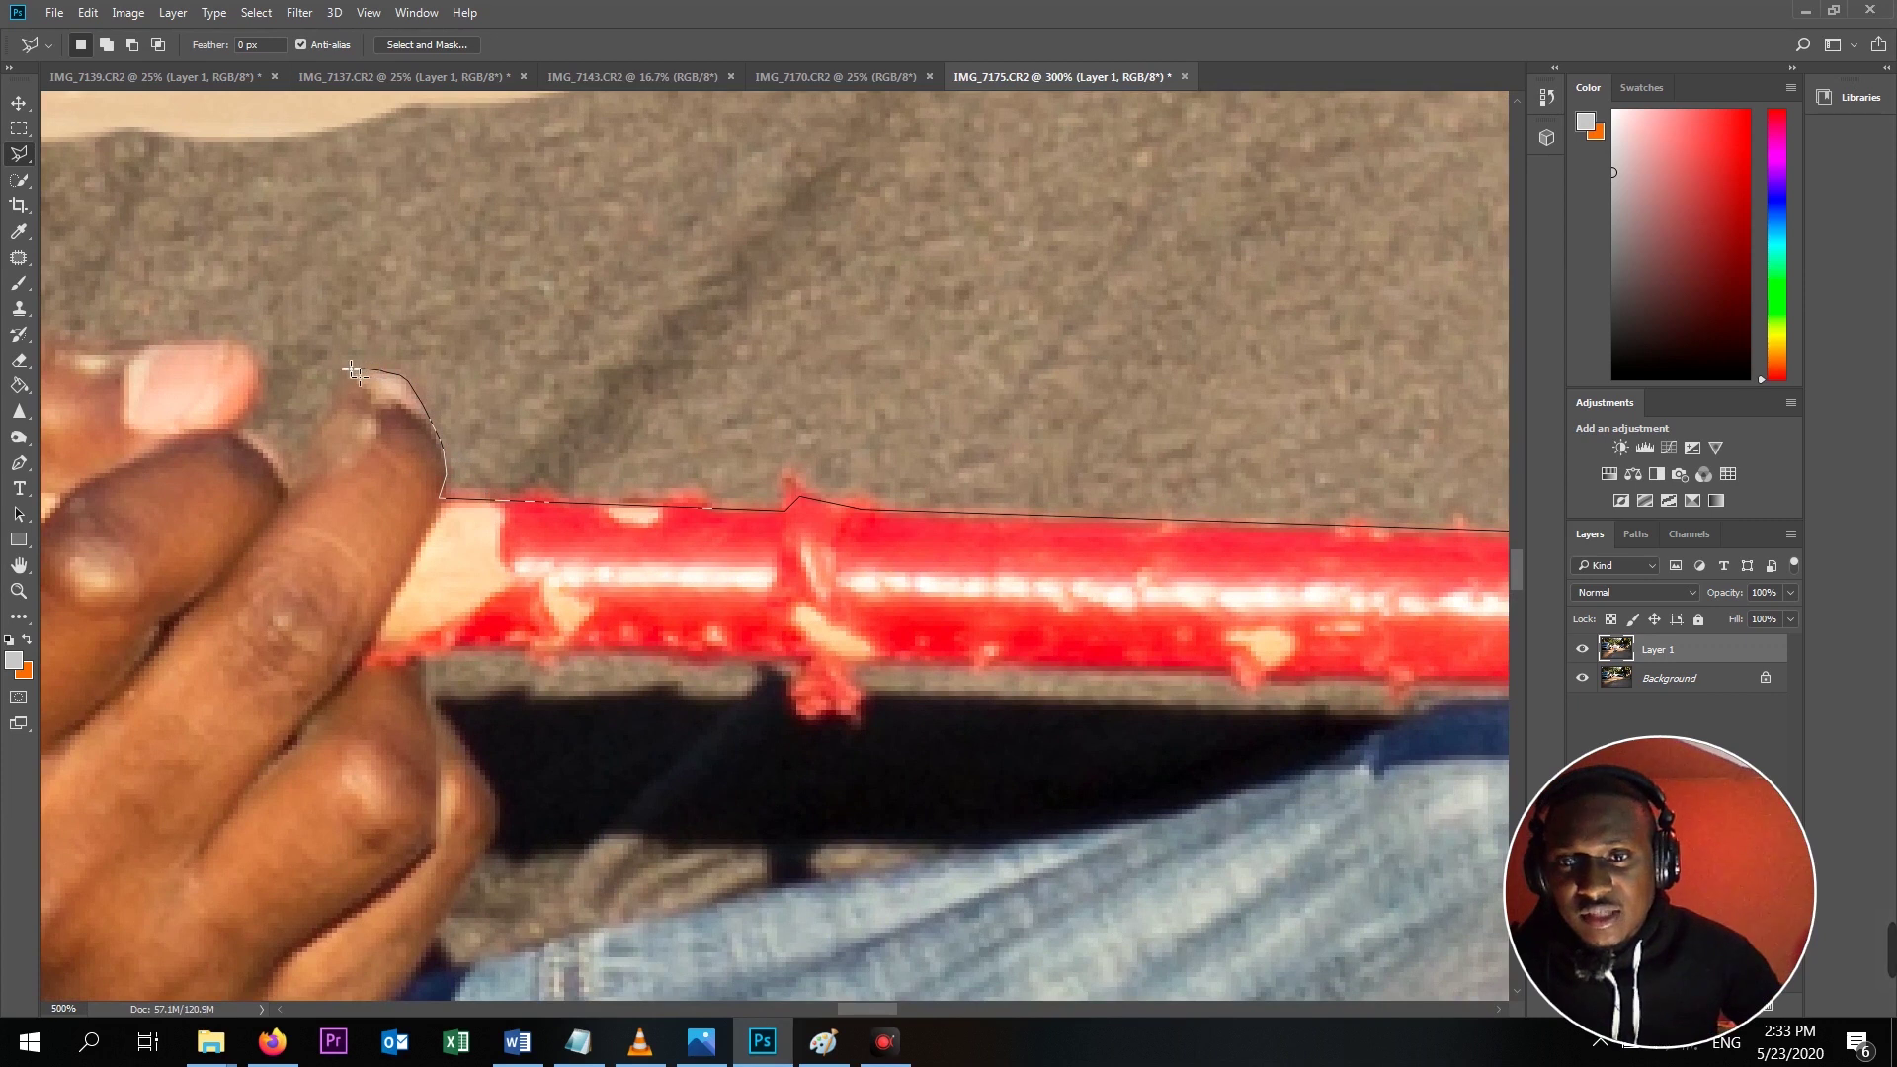
key(Escape)
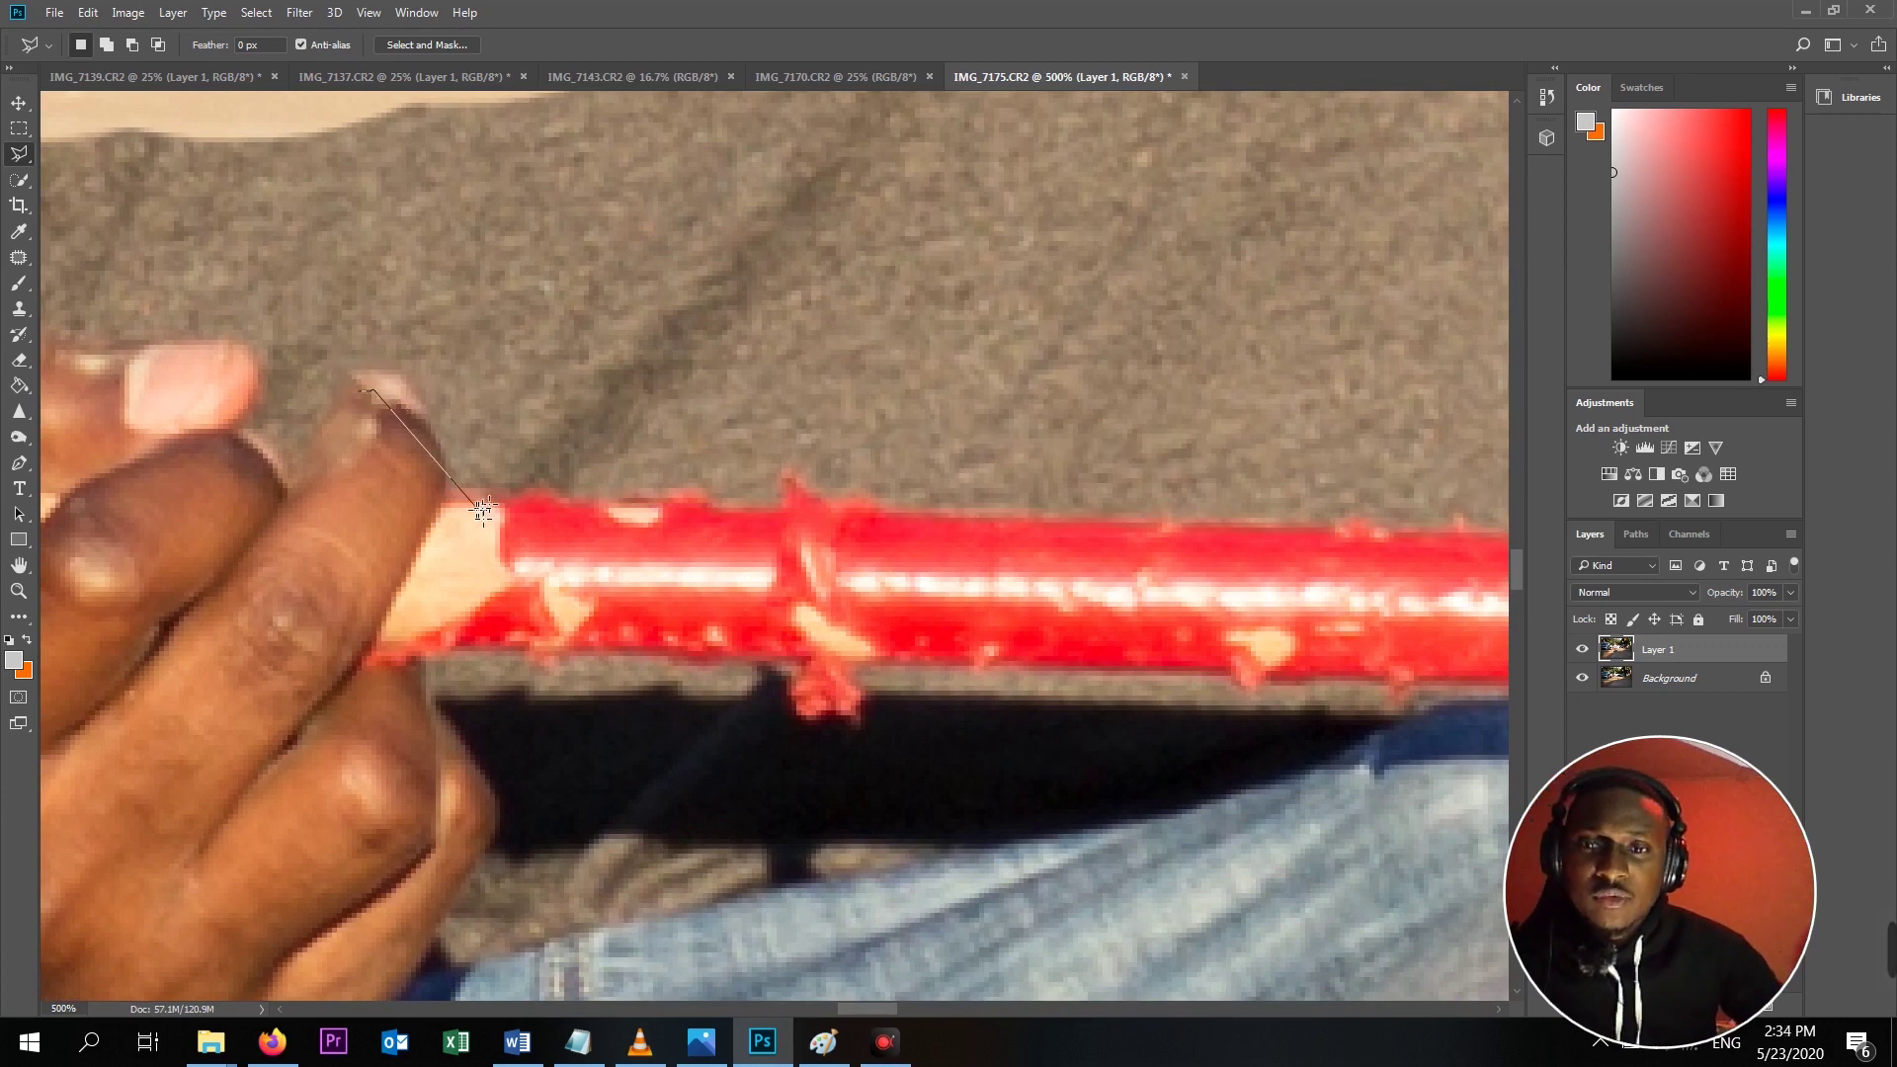
Step: Retrace the outline around the fingers on the red stick, stepping back once
scroll(473, 470, up, 5)
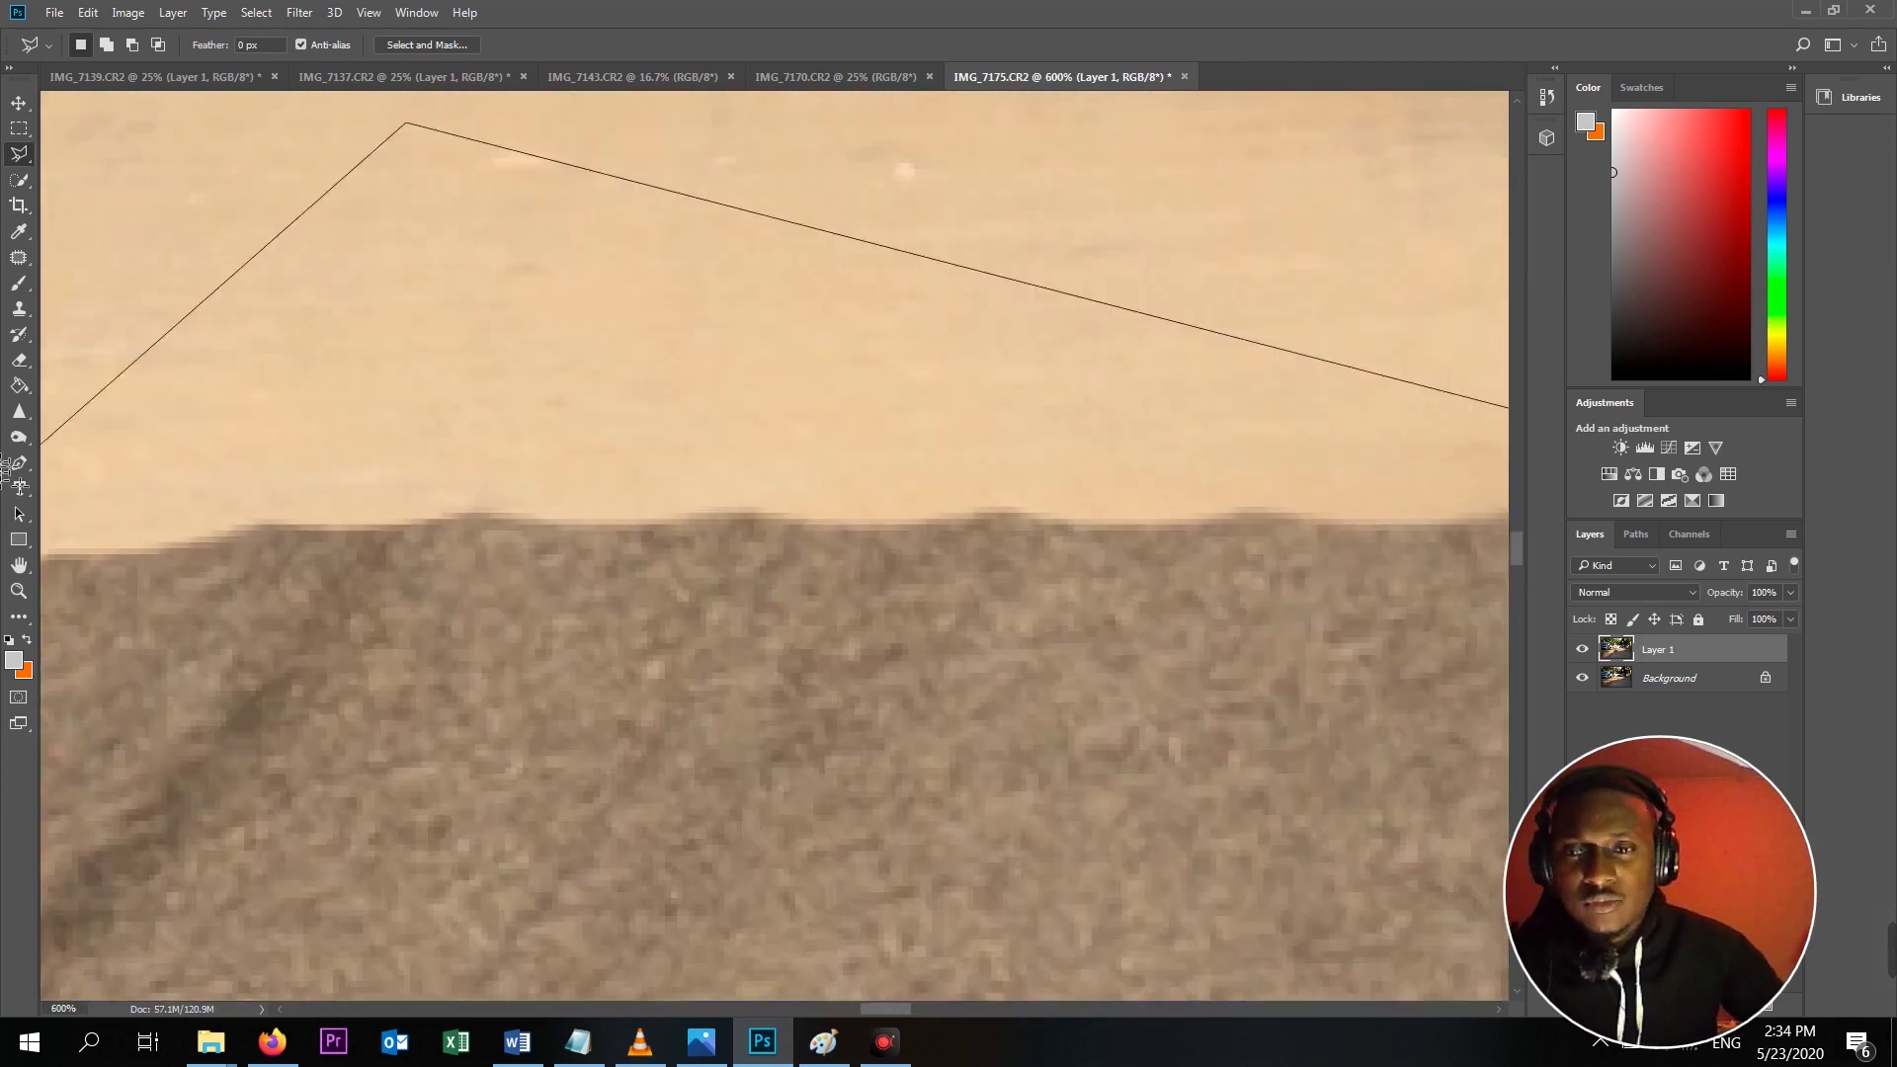
scroll(678, 917, up, 2)
scroll(678, 917, down, 5)
click(472, 583)
click(795, 360)
click(1198, 405)
click(1323, 427)
scroll(1134, 627, down, 5)
scroll(906, 643, up, 4)
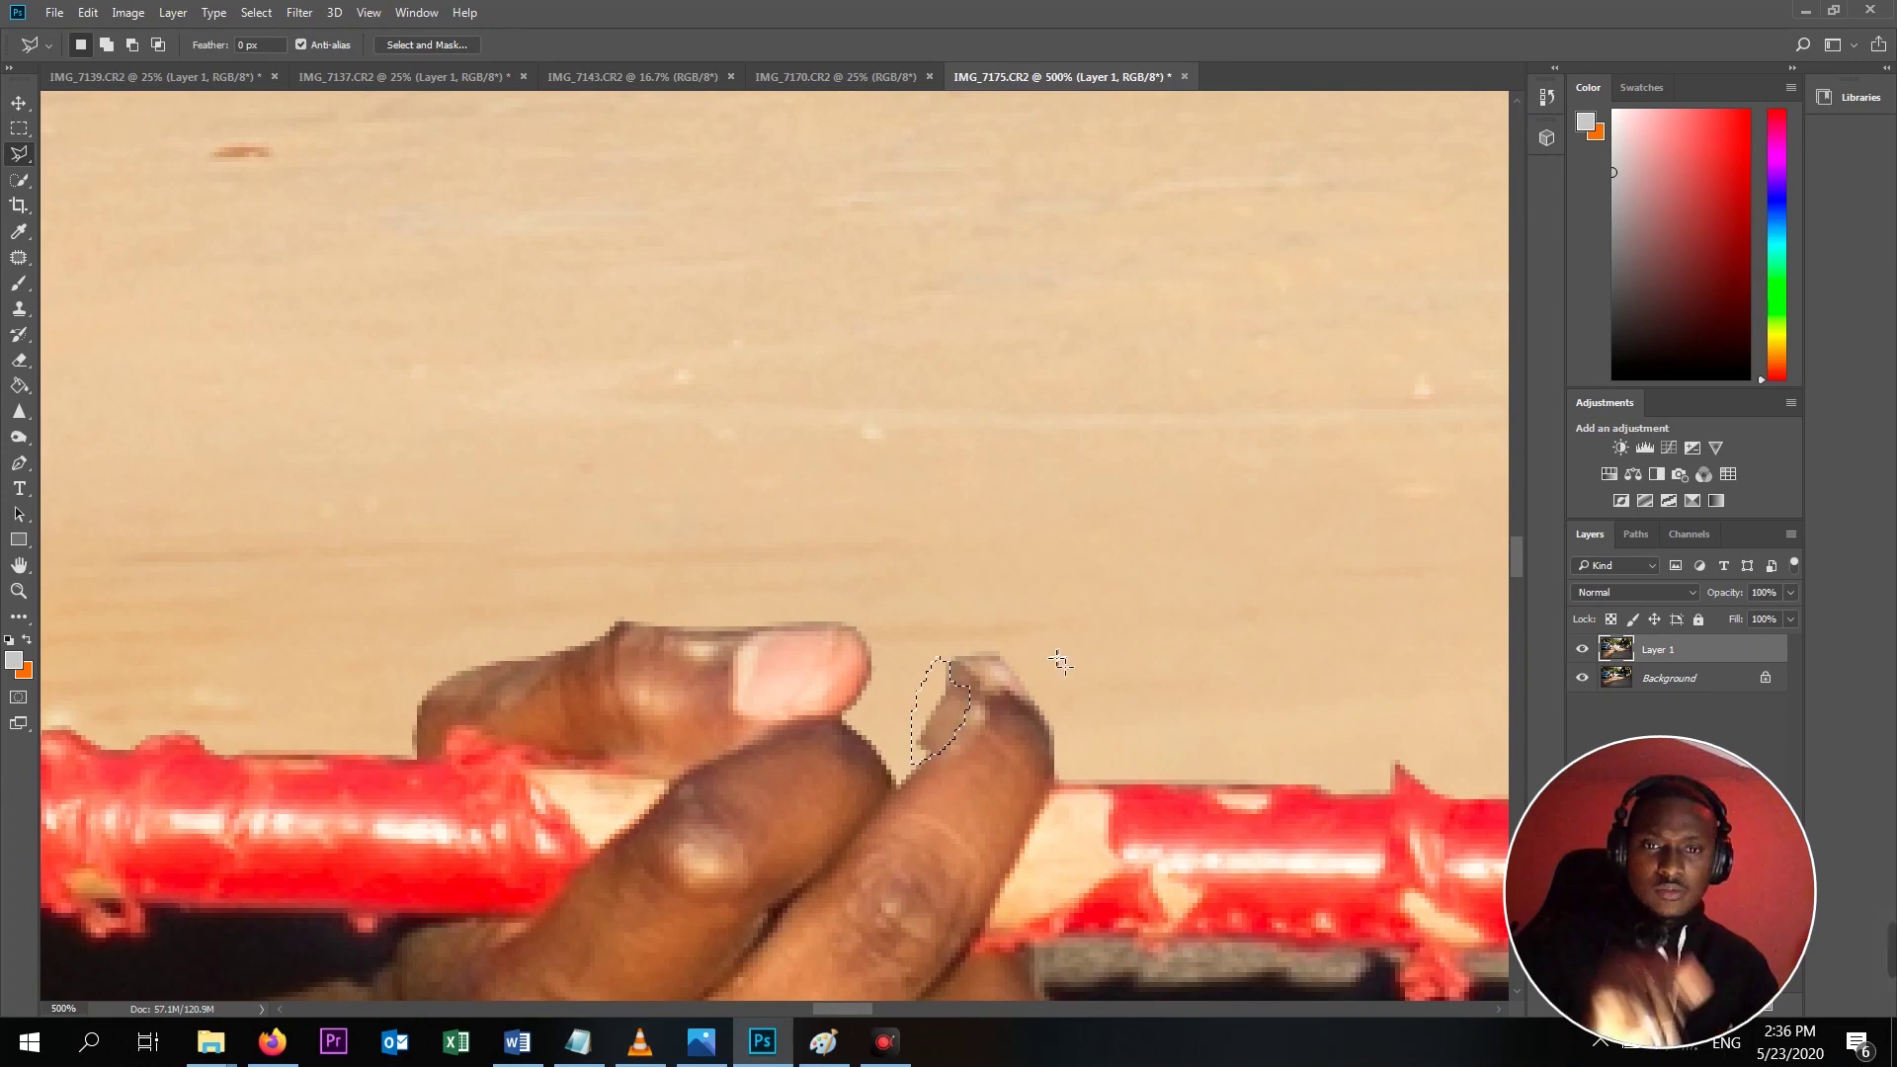
click(88, 12)
click(135, 86)
Step: Close the lasso along the stick and fingers and delete the dark handle and body
scroll(910, 719, down, 5)
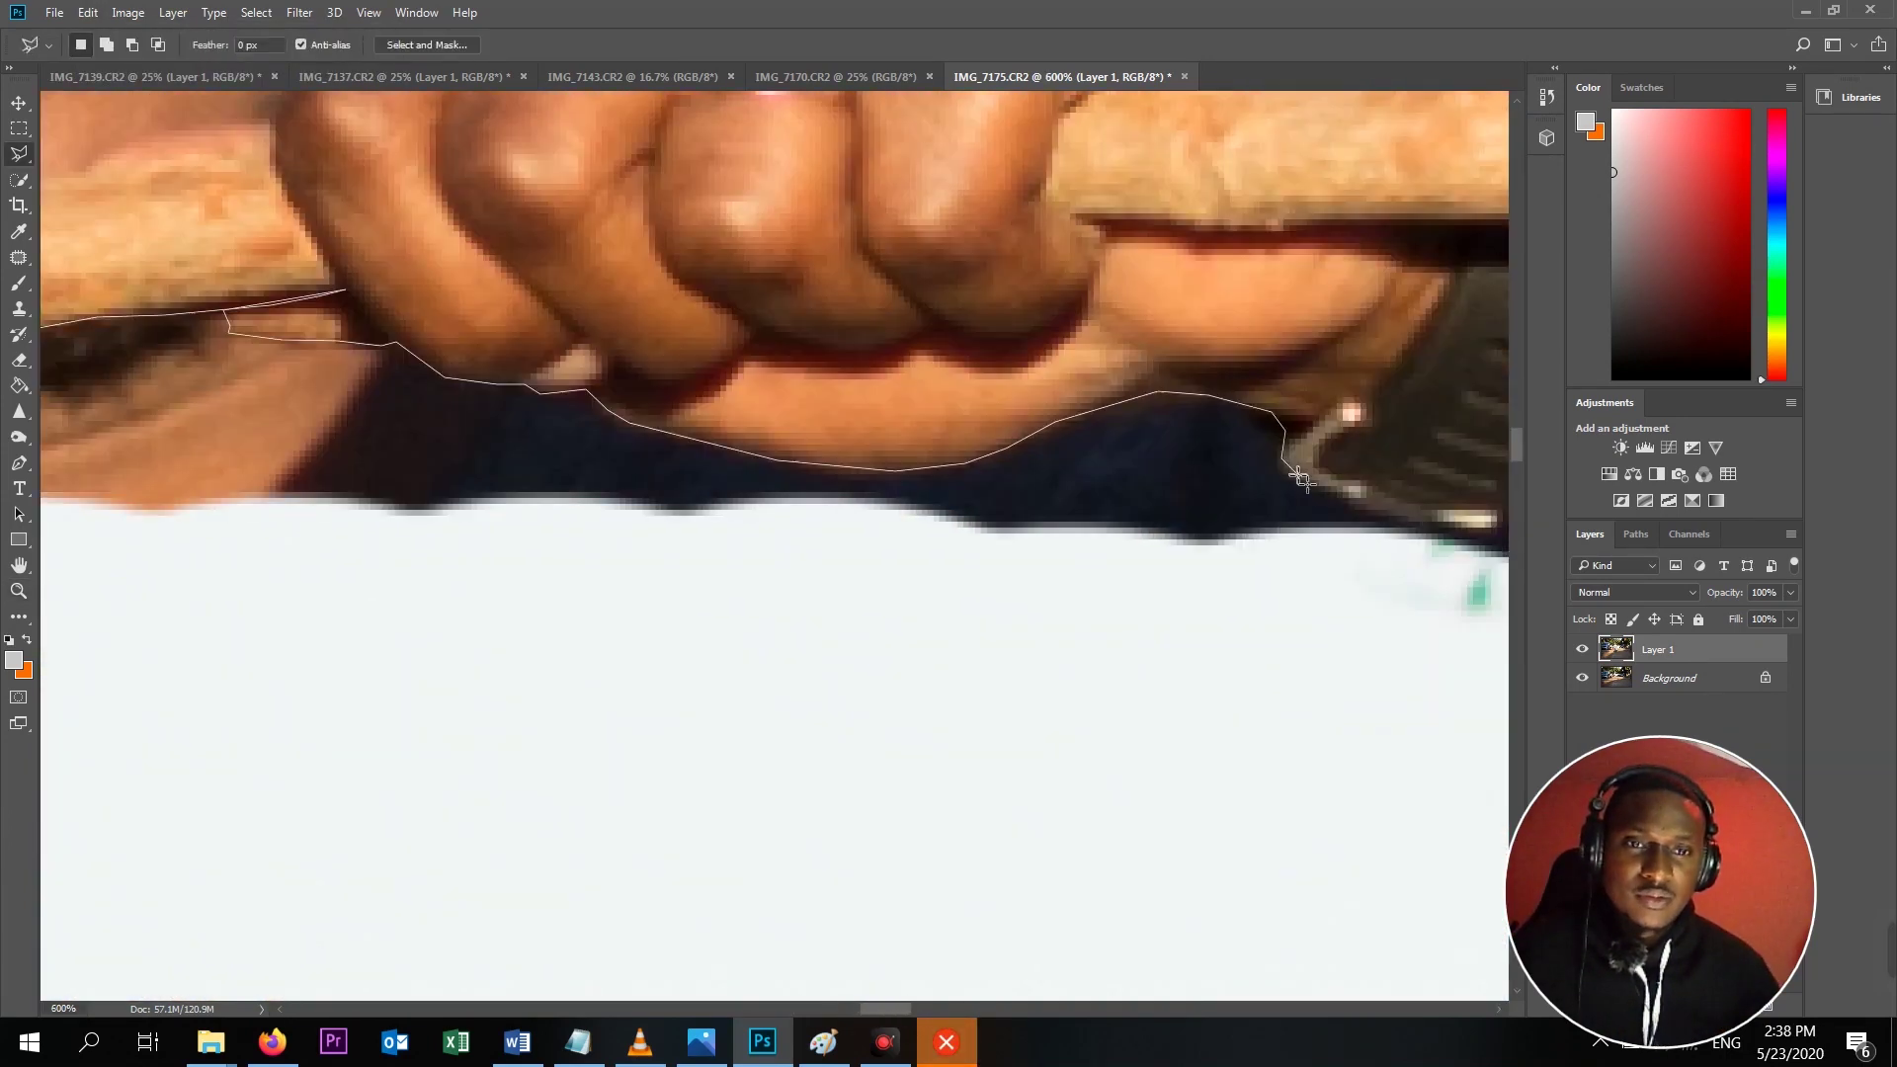
drag(1192, 318, 1215, 729)
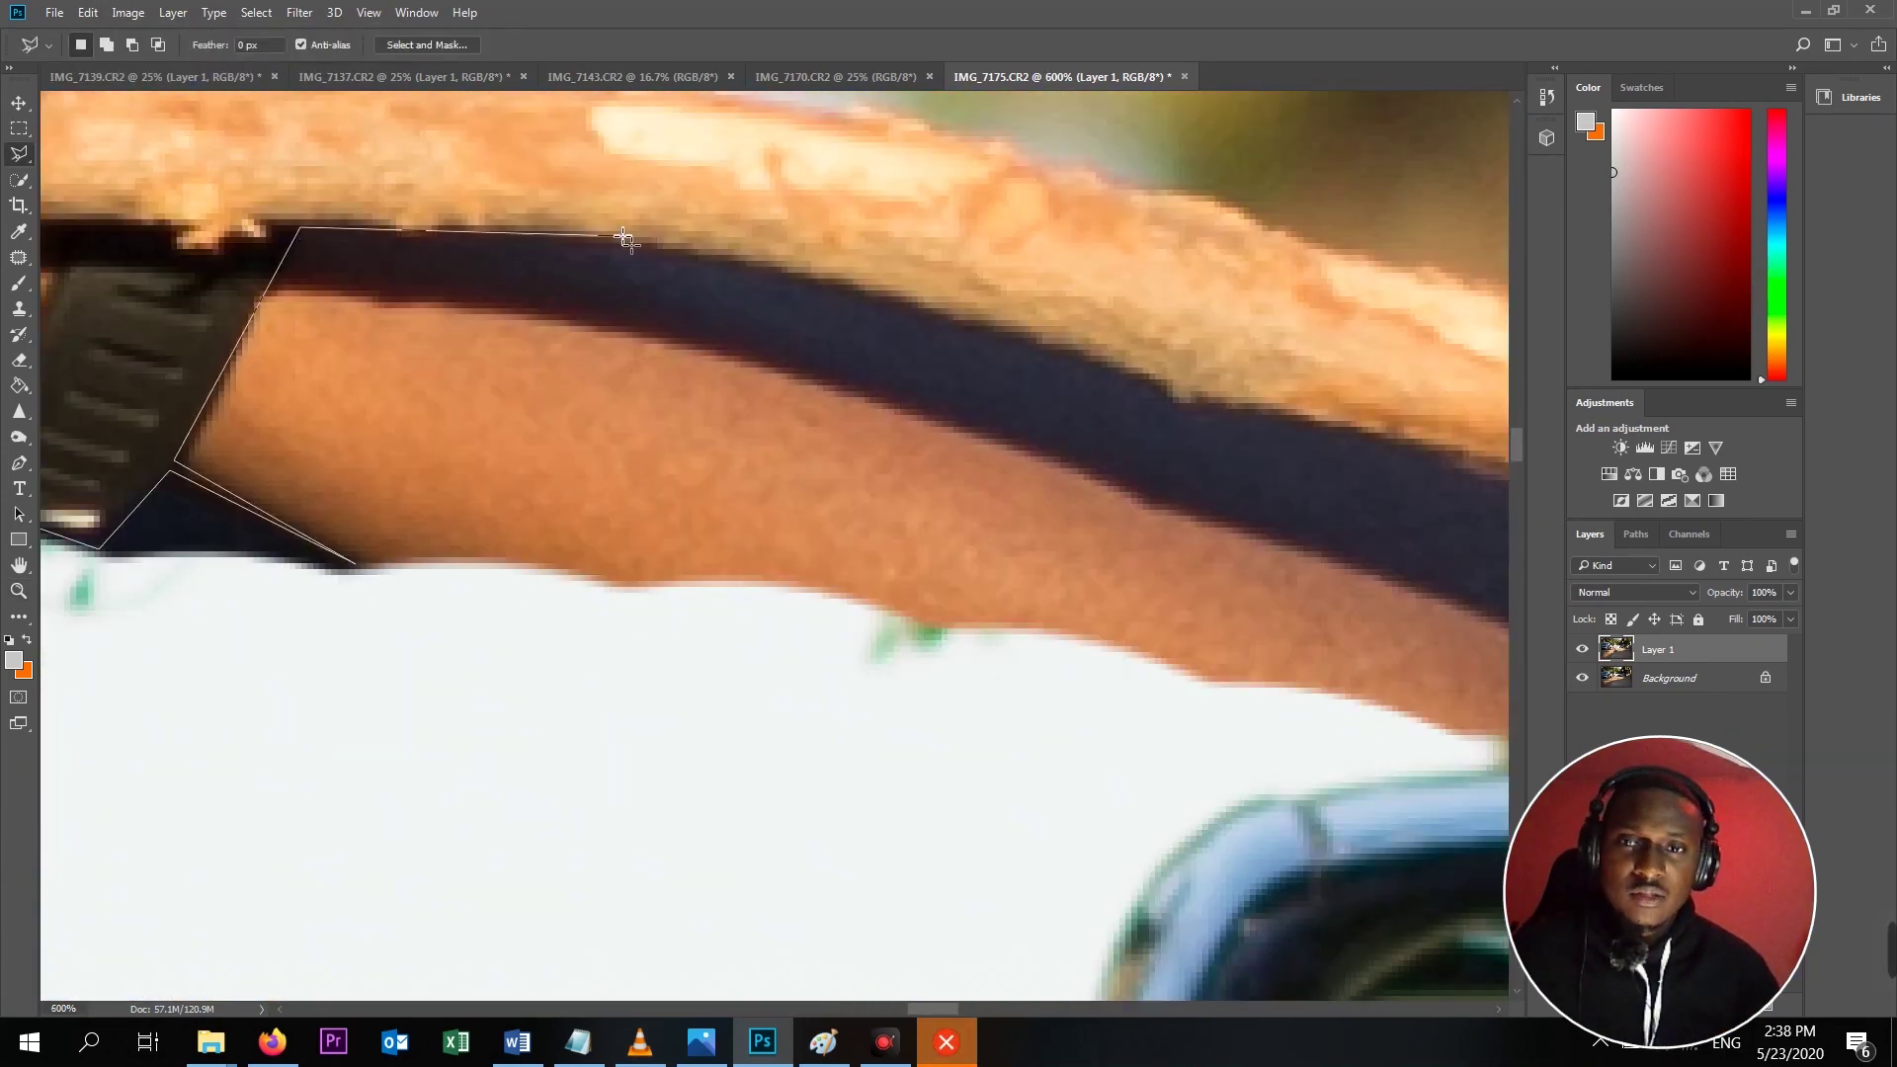
scroll(1216, 730, down, 5)
scroll(155, 432, up, 4)
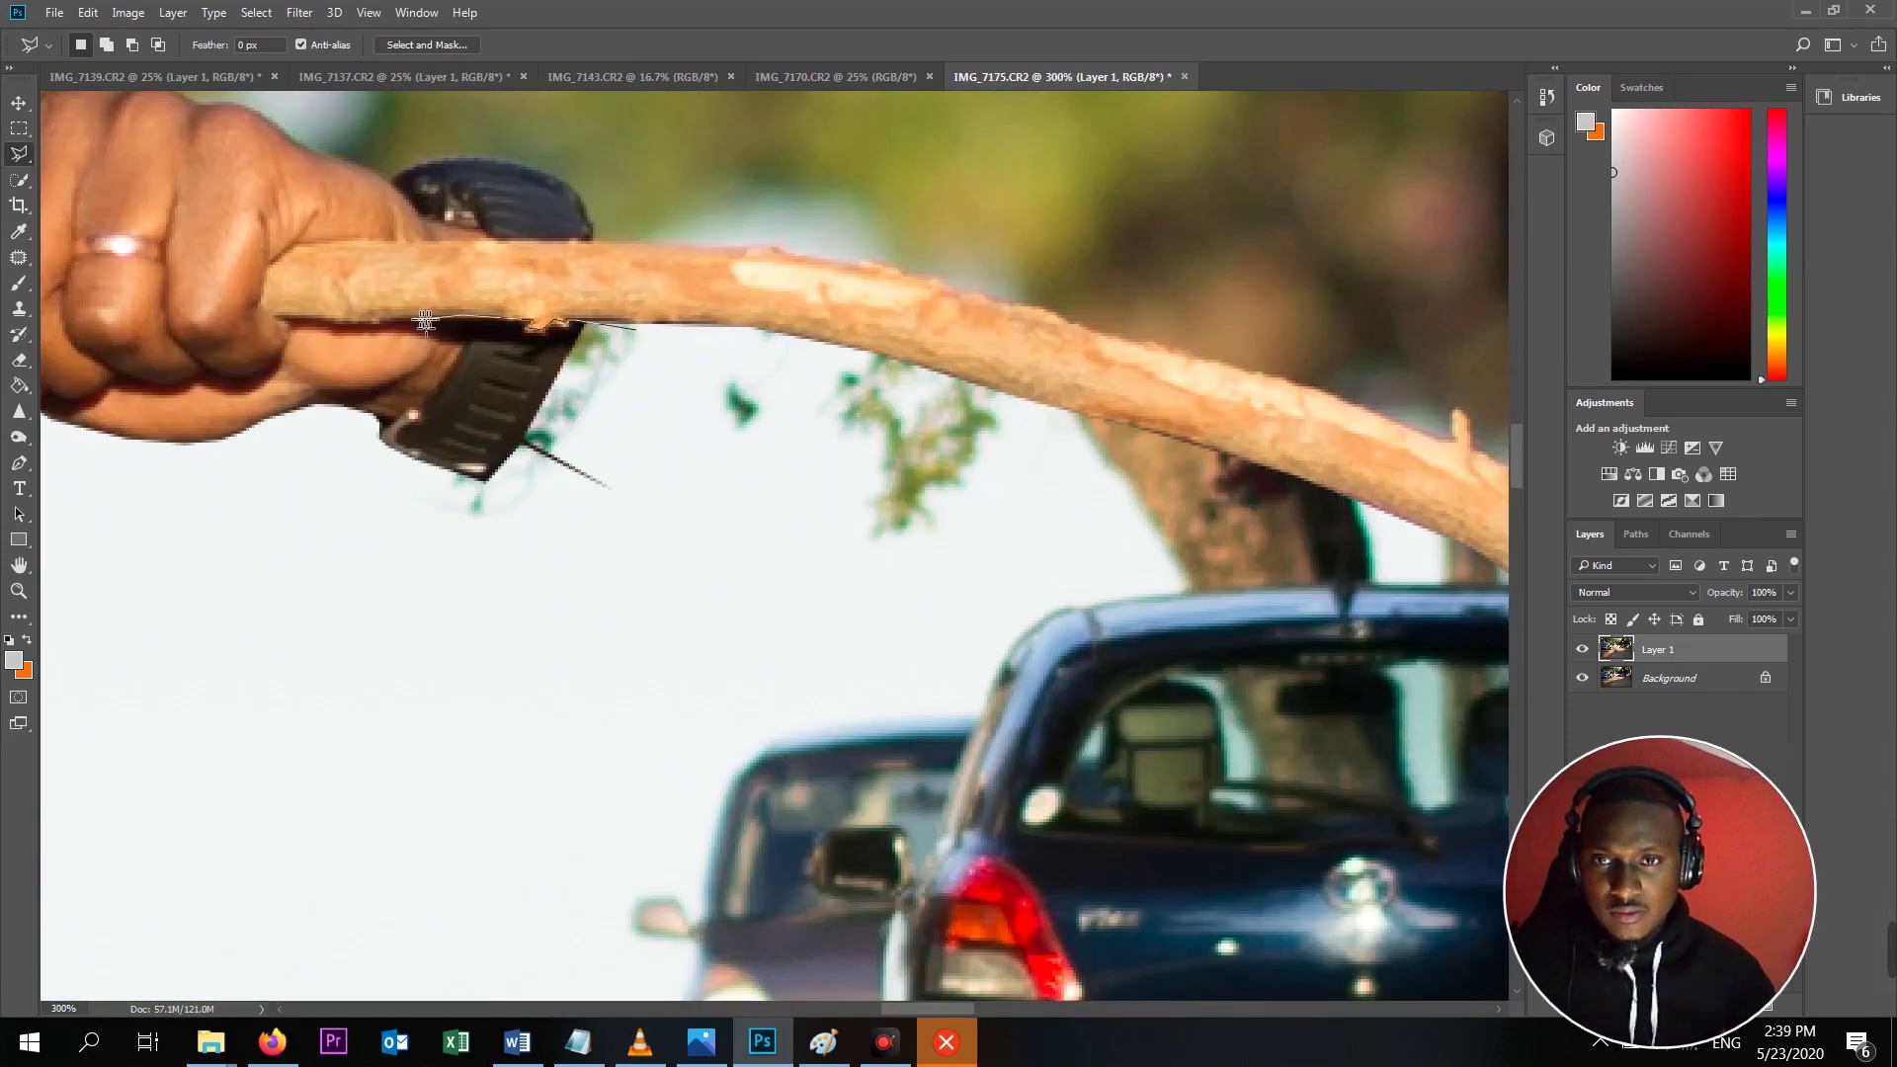
scroll(155, 432, left, 5)
click(269, 452)
key(Return)
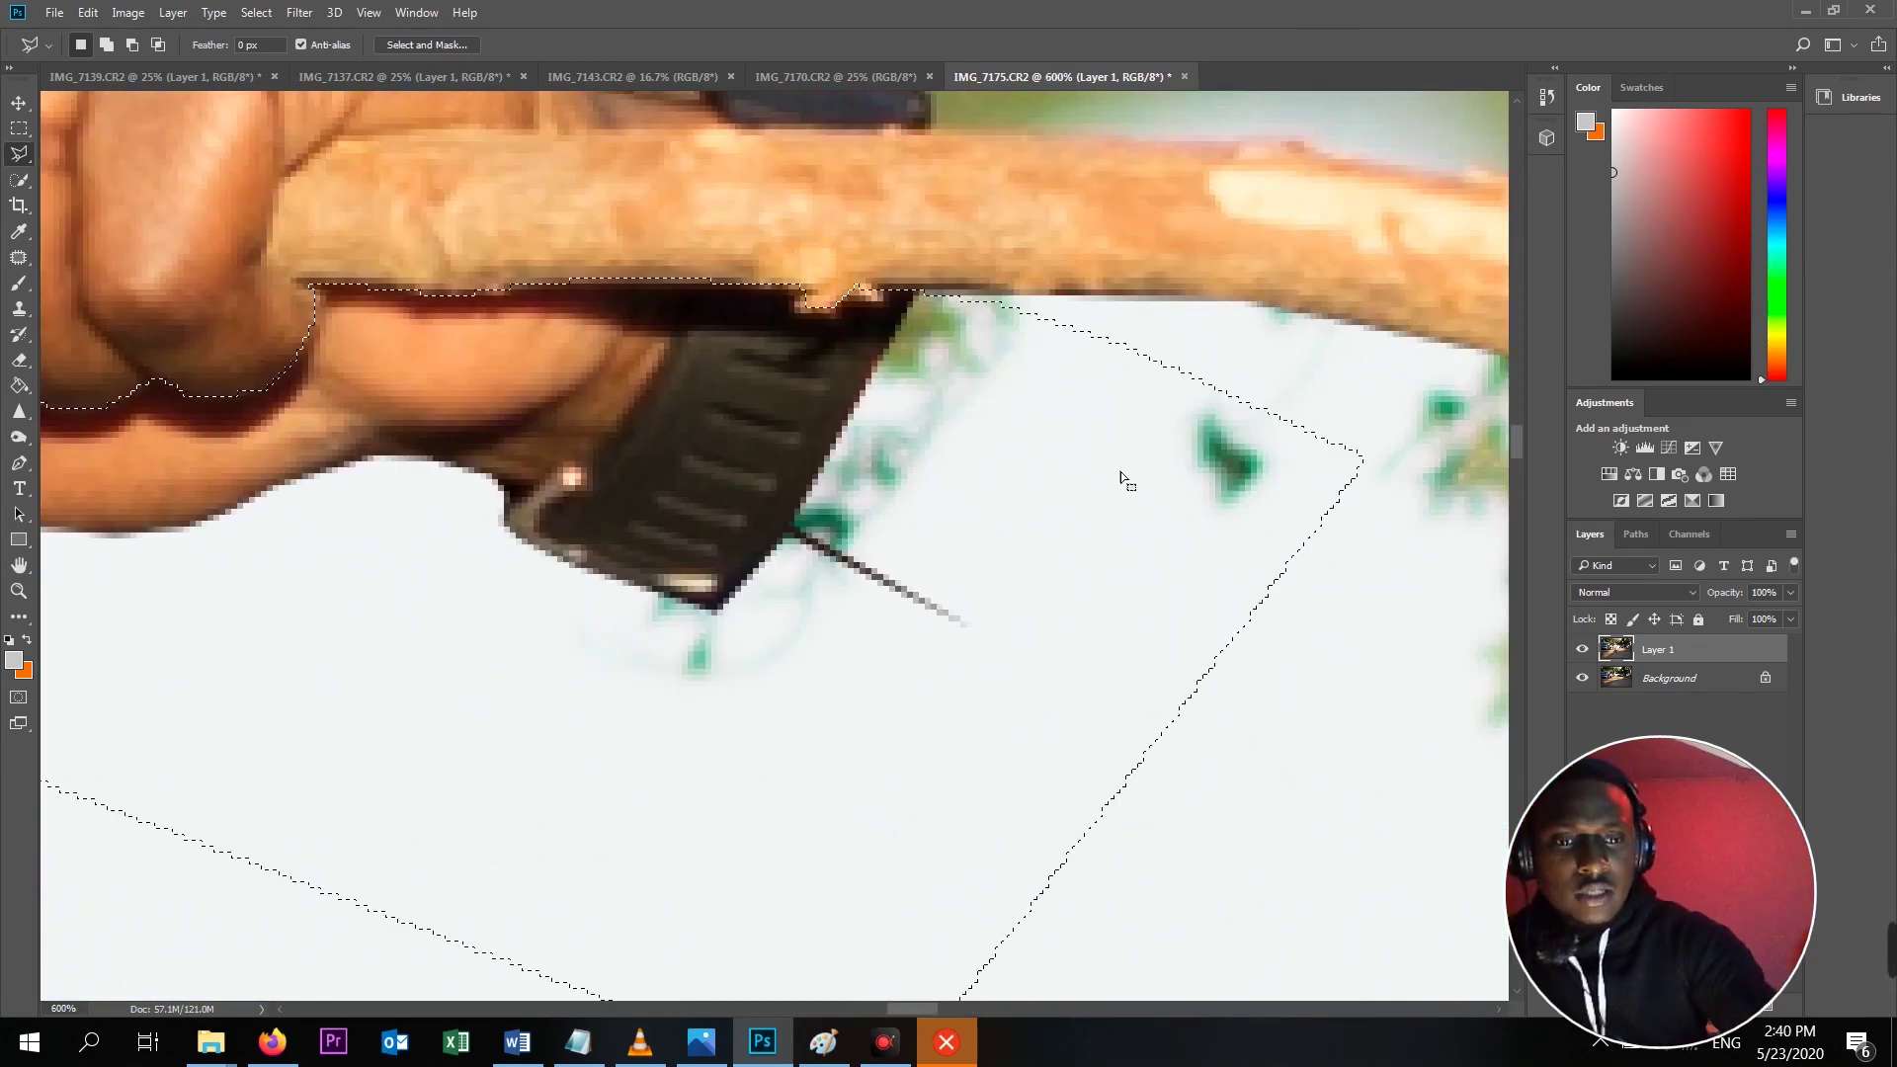
key(Delete)
key(z)
alt+click(364, 223)
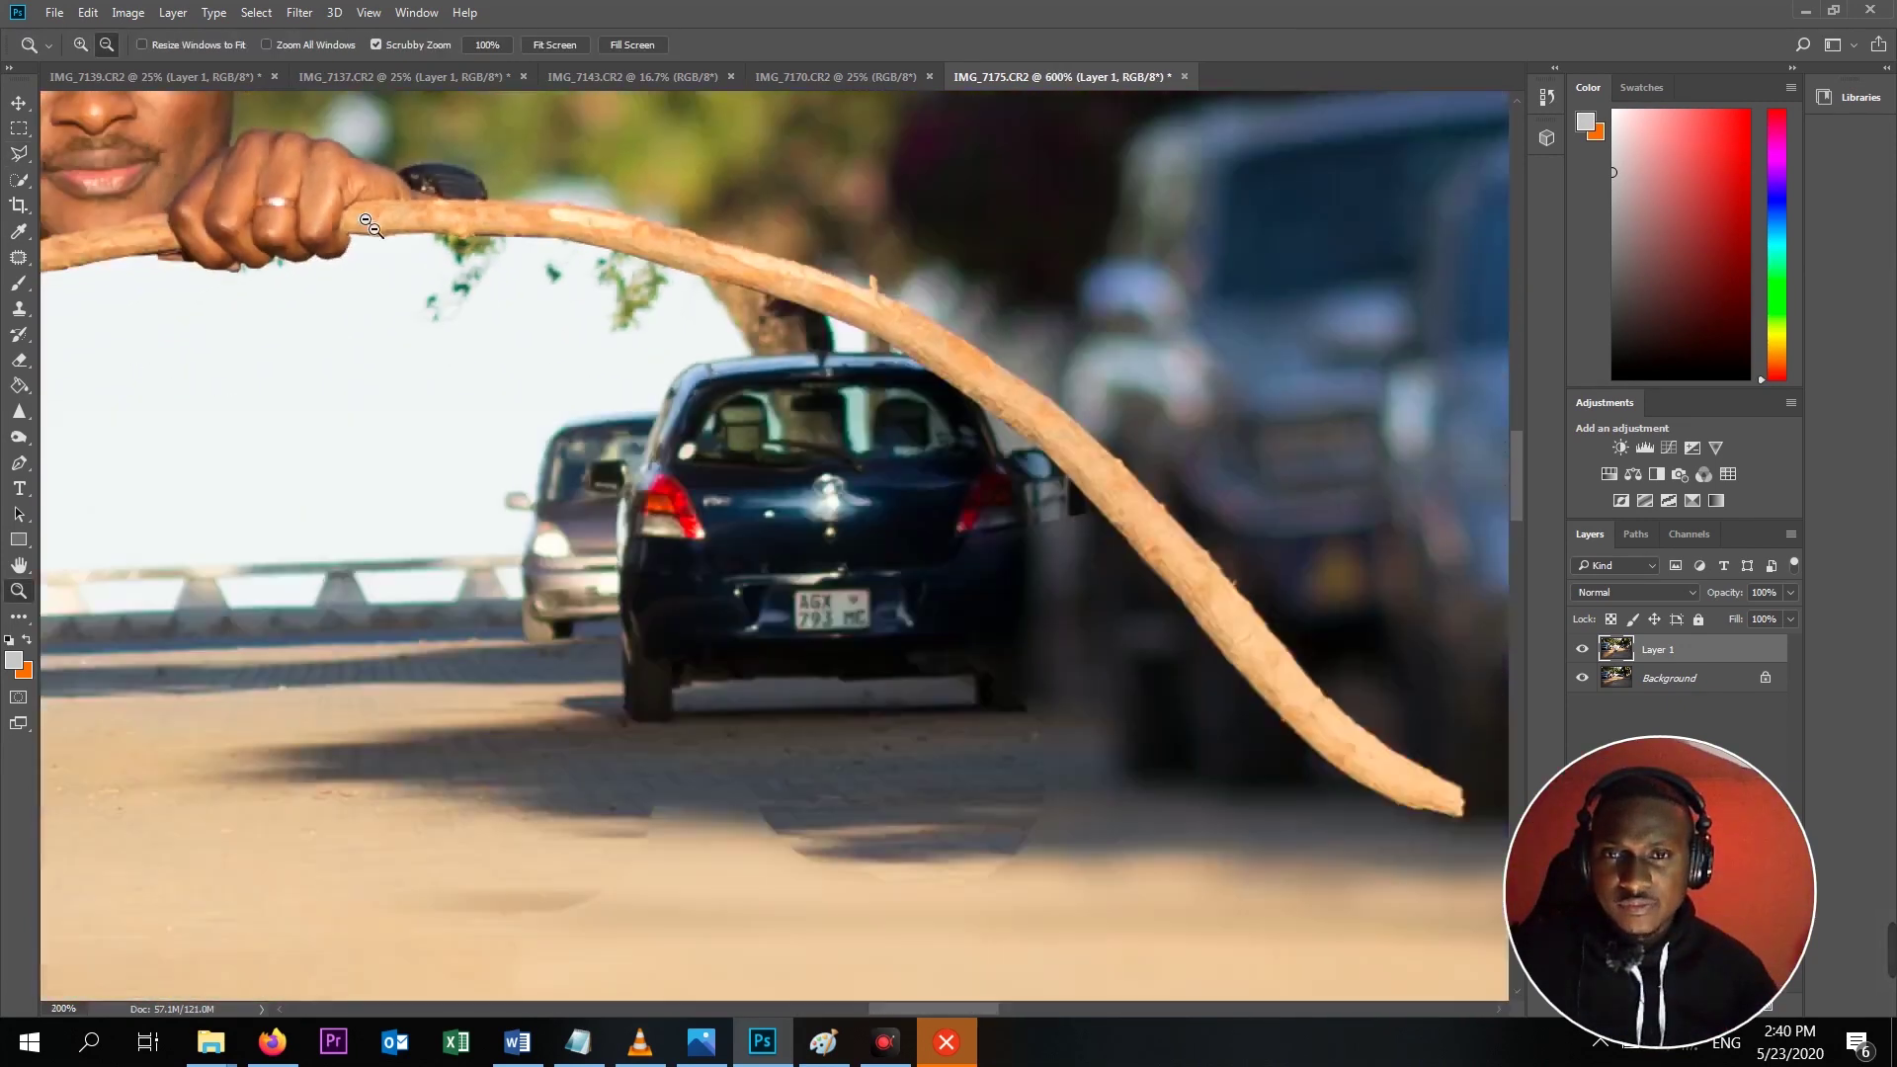
drag(364, 223, 60, 217)
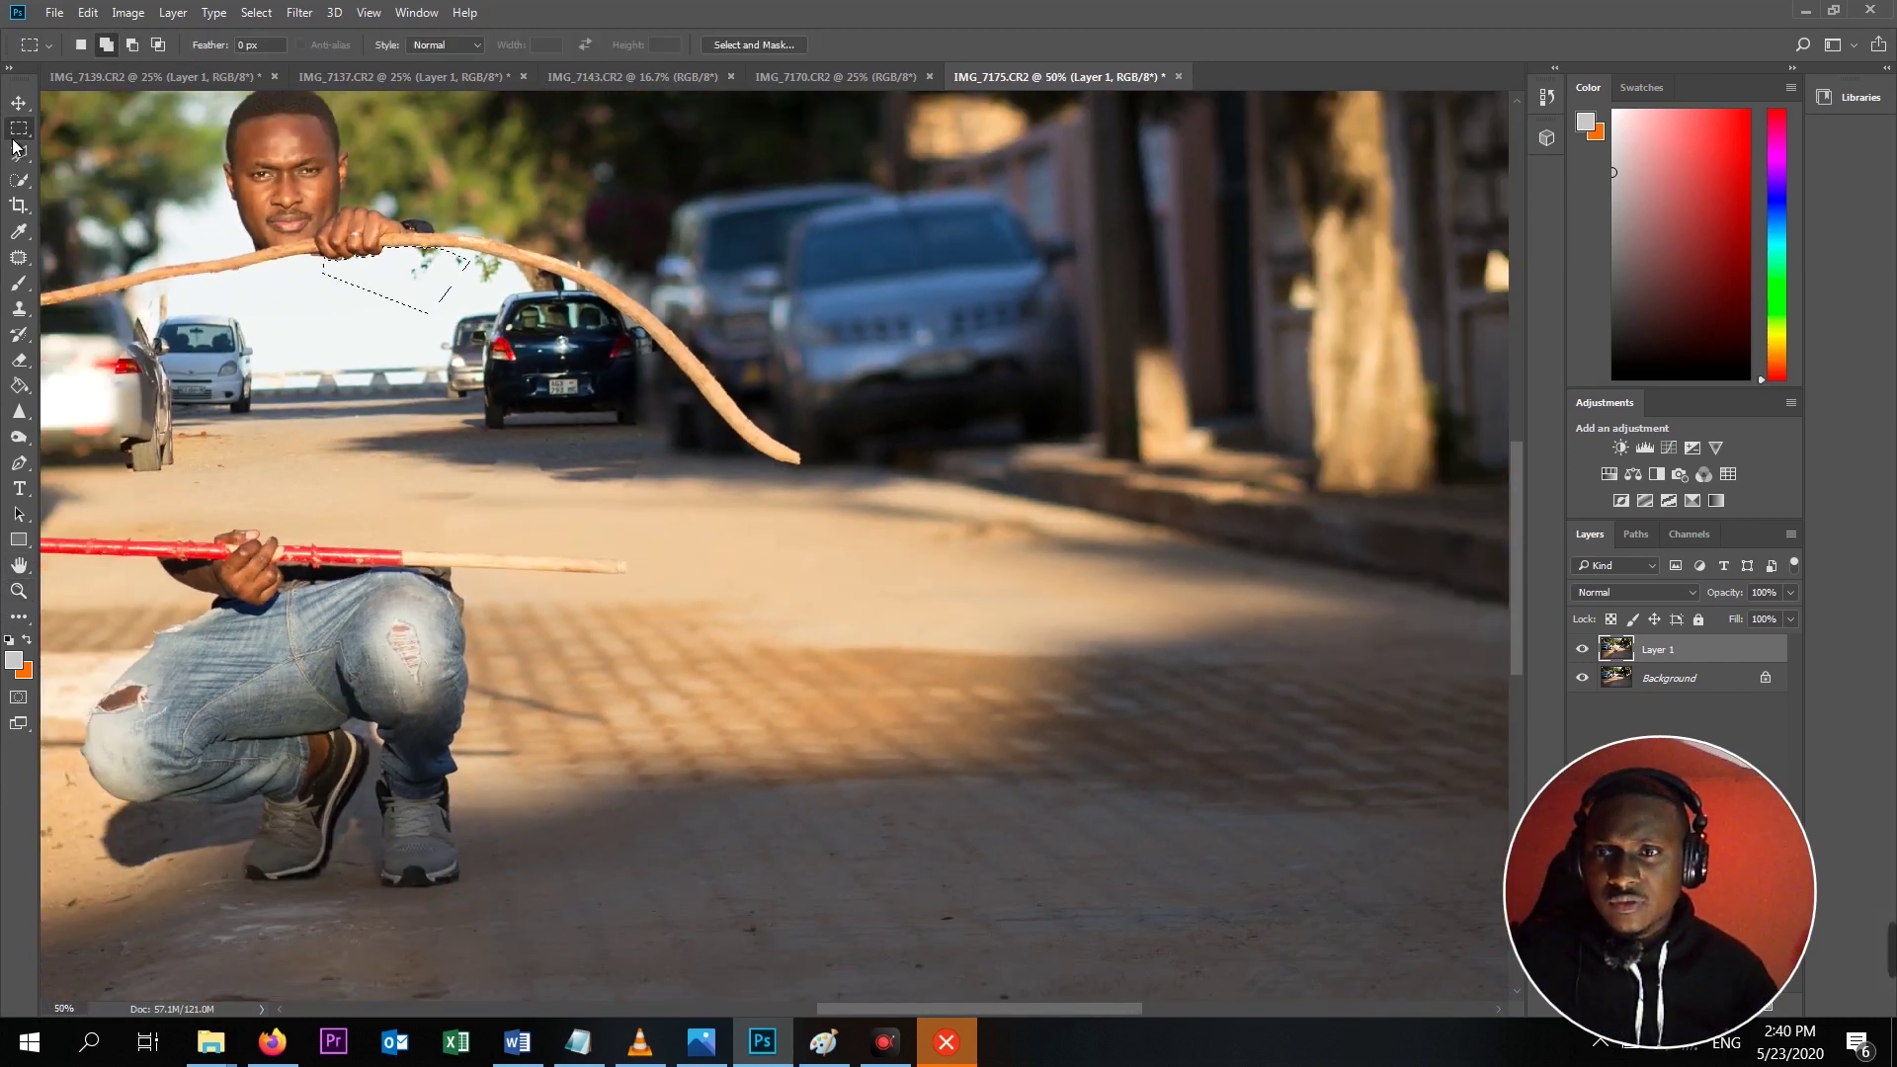
Step: Zoom out to 16.67% and set up the Crop tool at a 2:3 (4:6) ratio
alt+click(1125, 596)
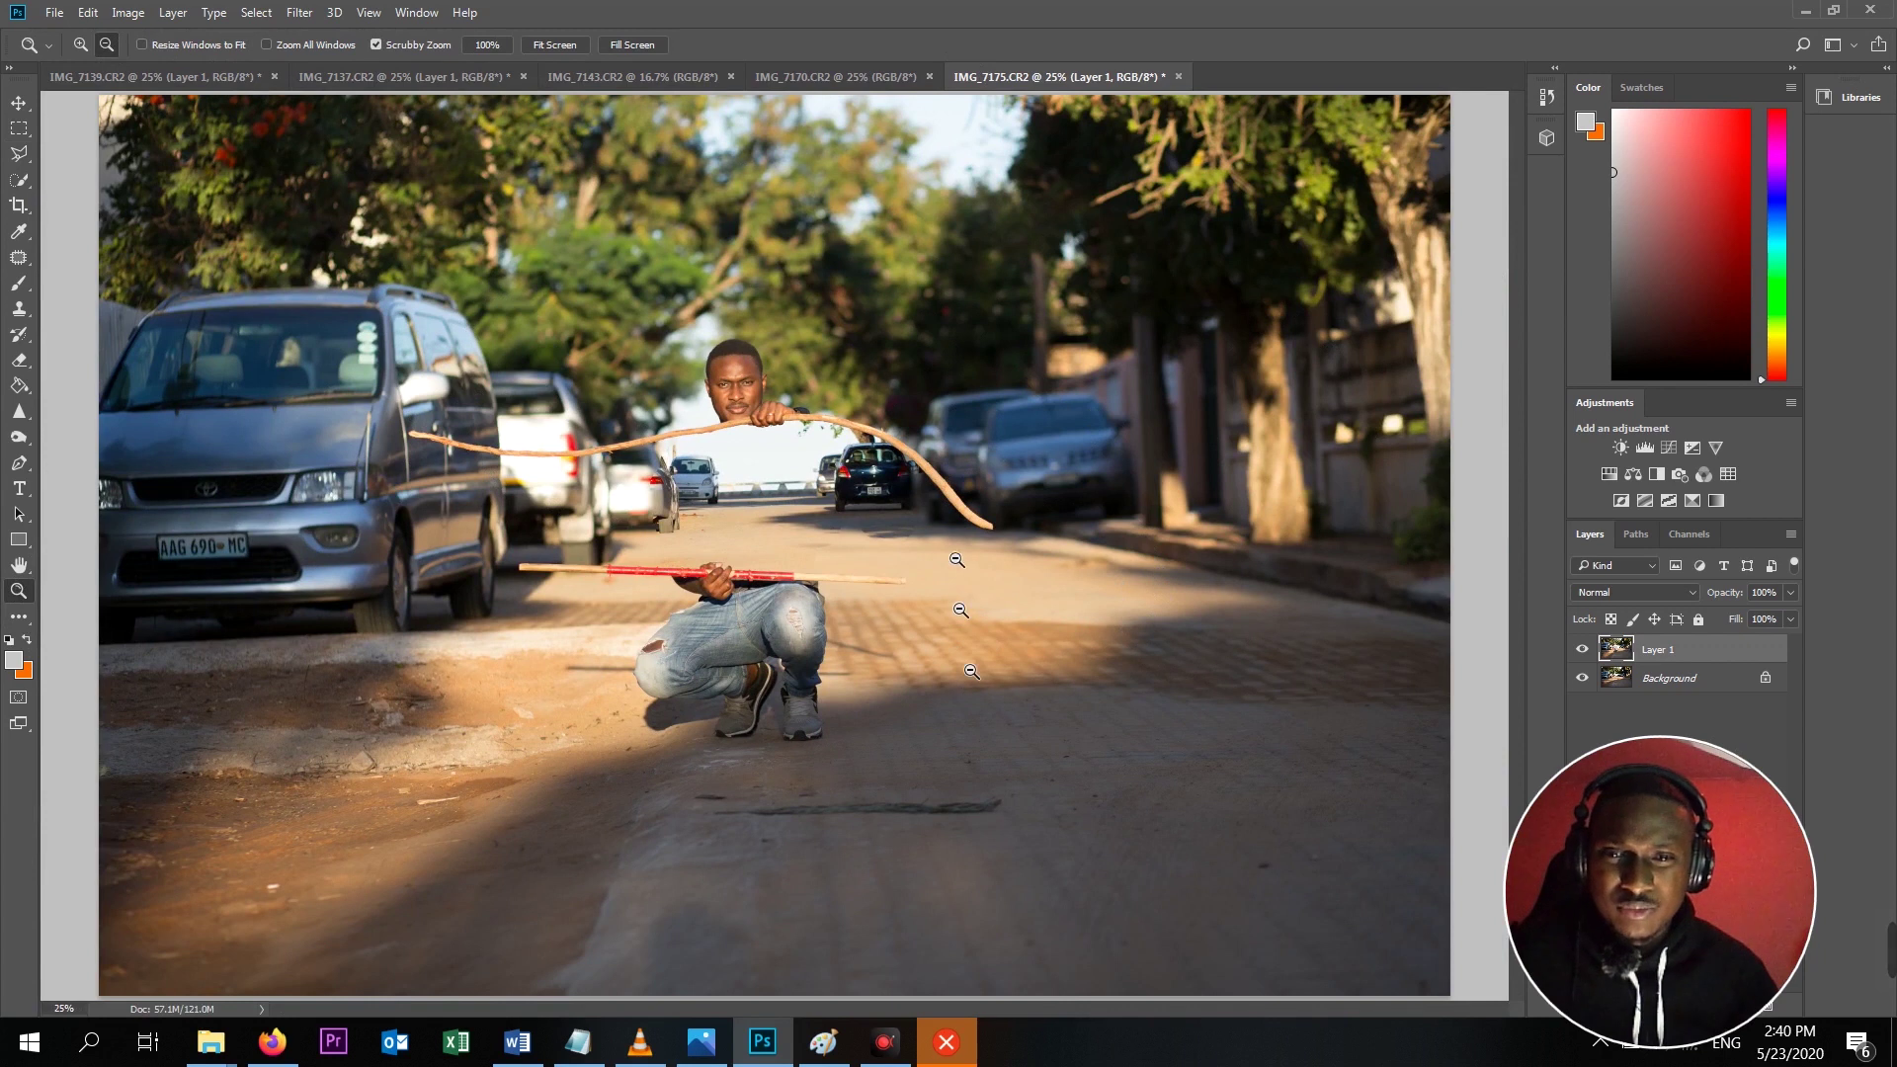
mouse_move(1687, 859)
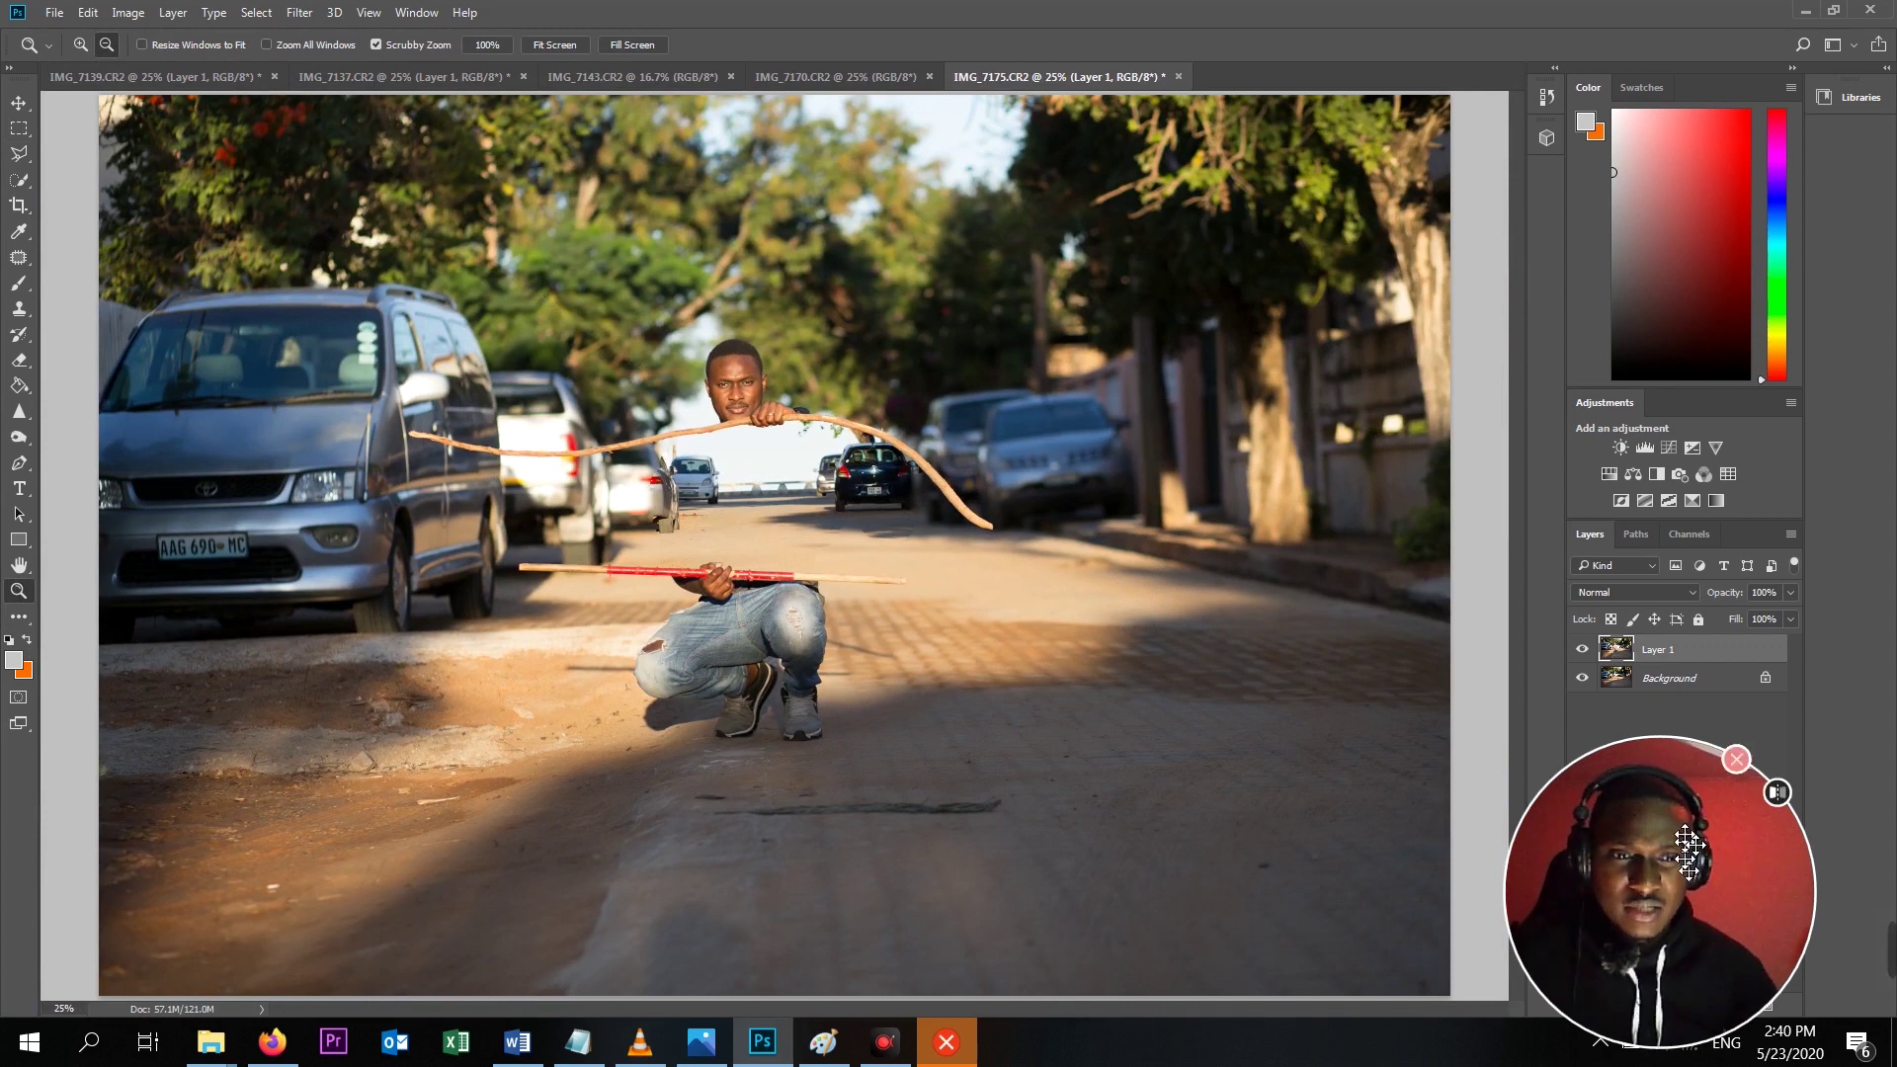
drag(1688, 845, 1729, 830)
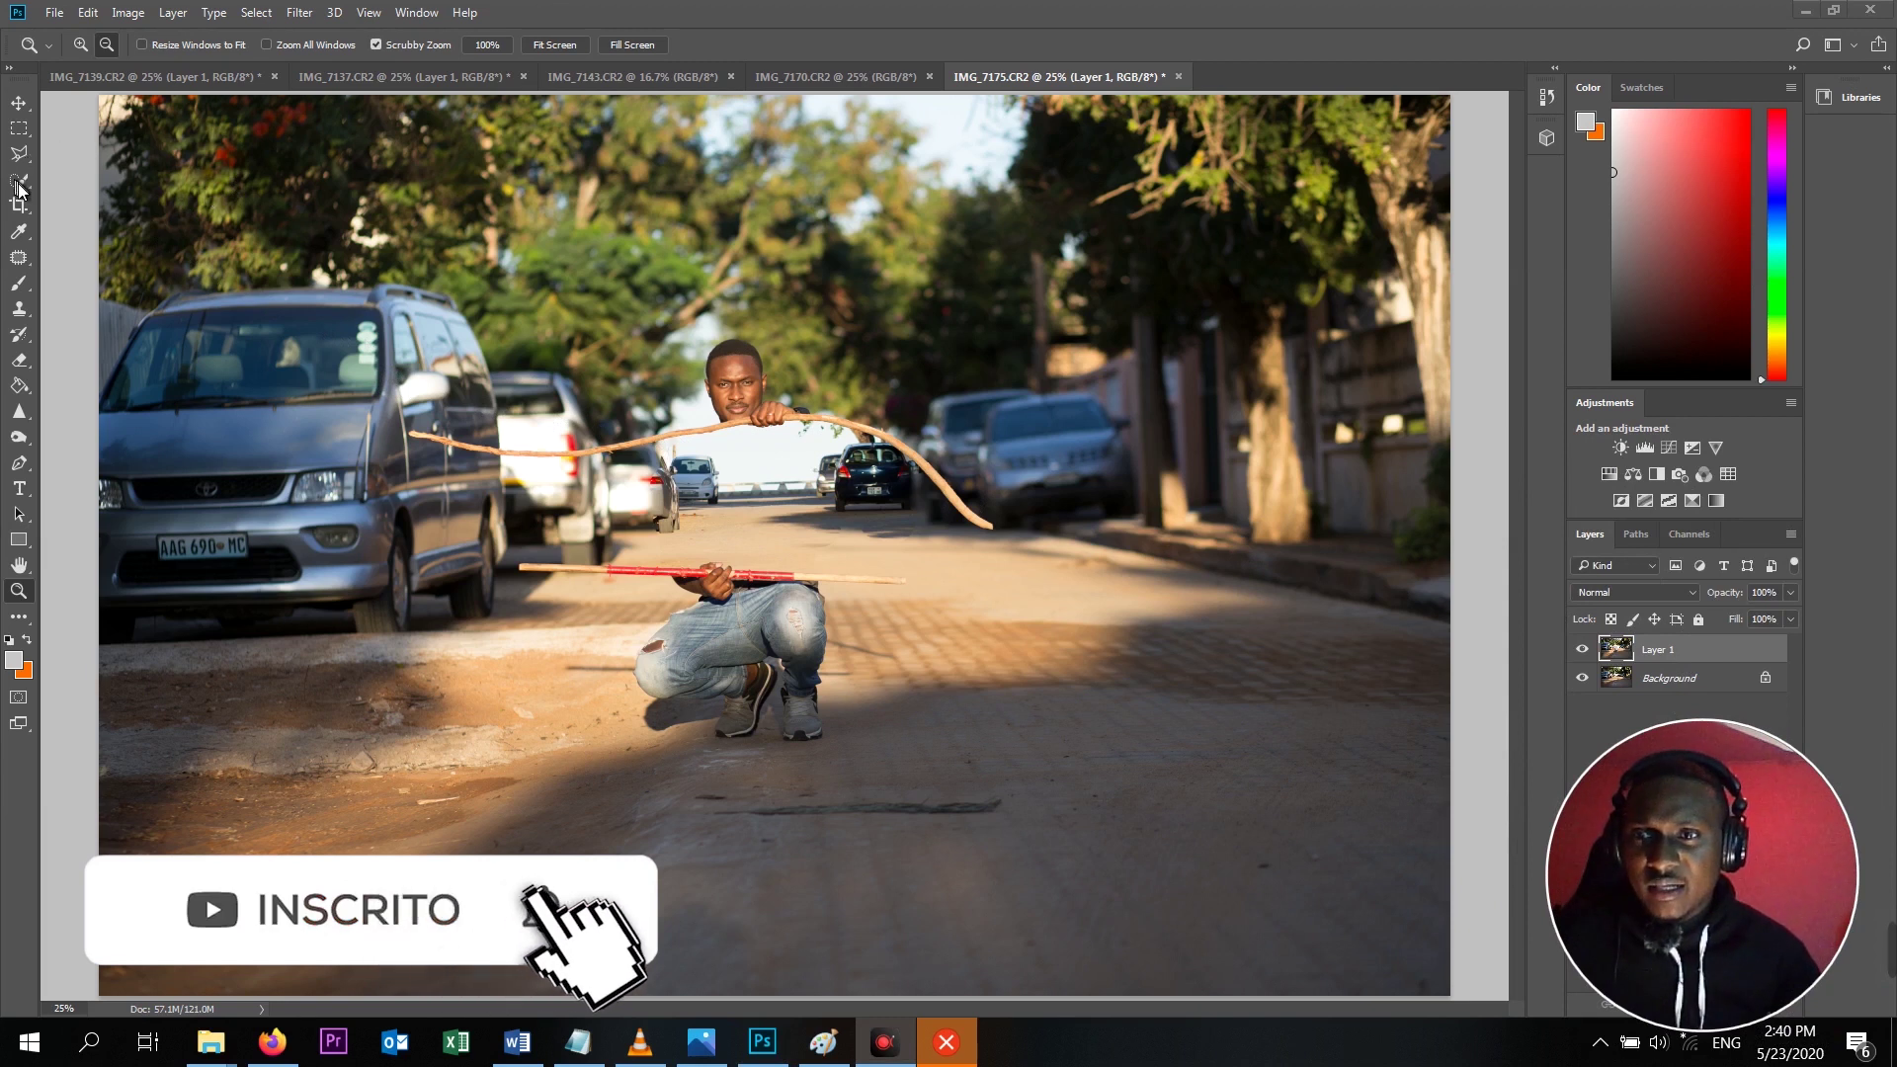
alt+click(671, 183)
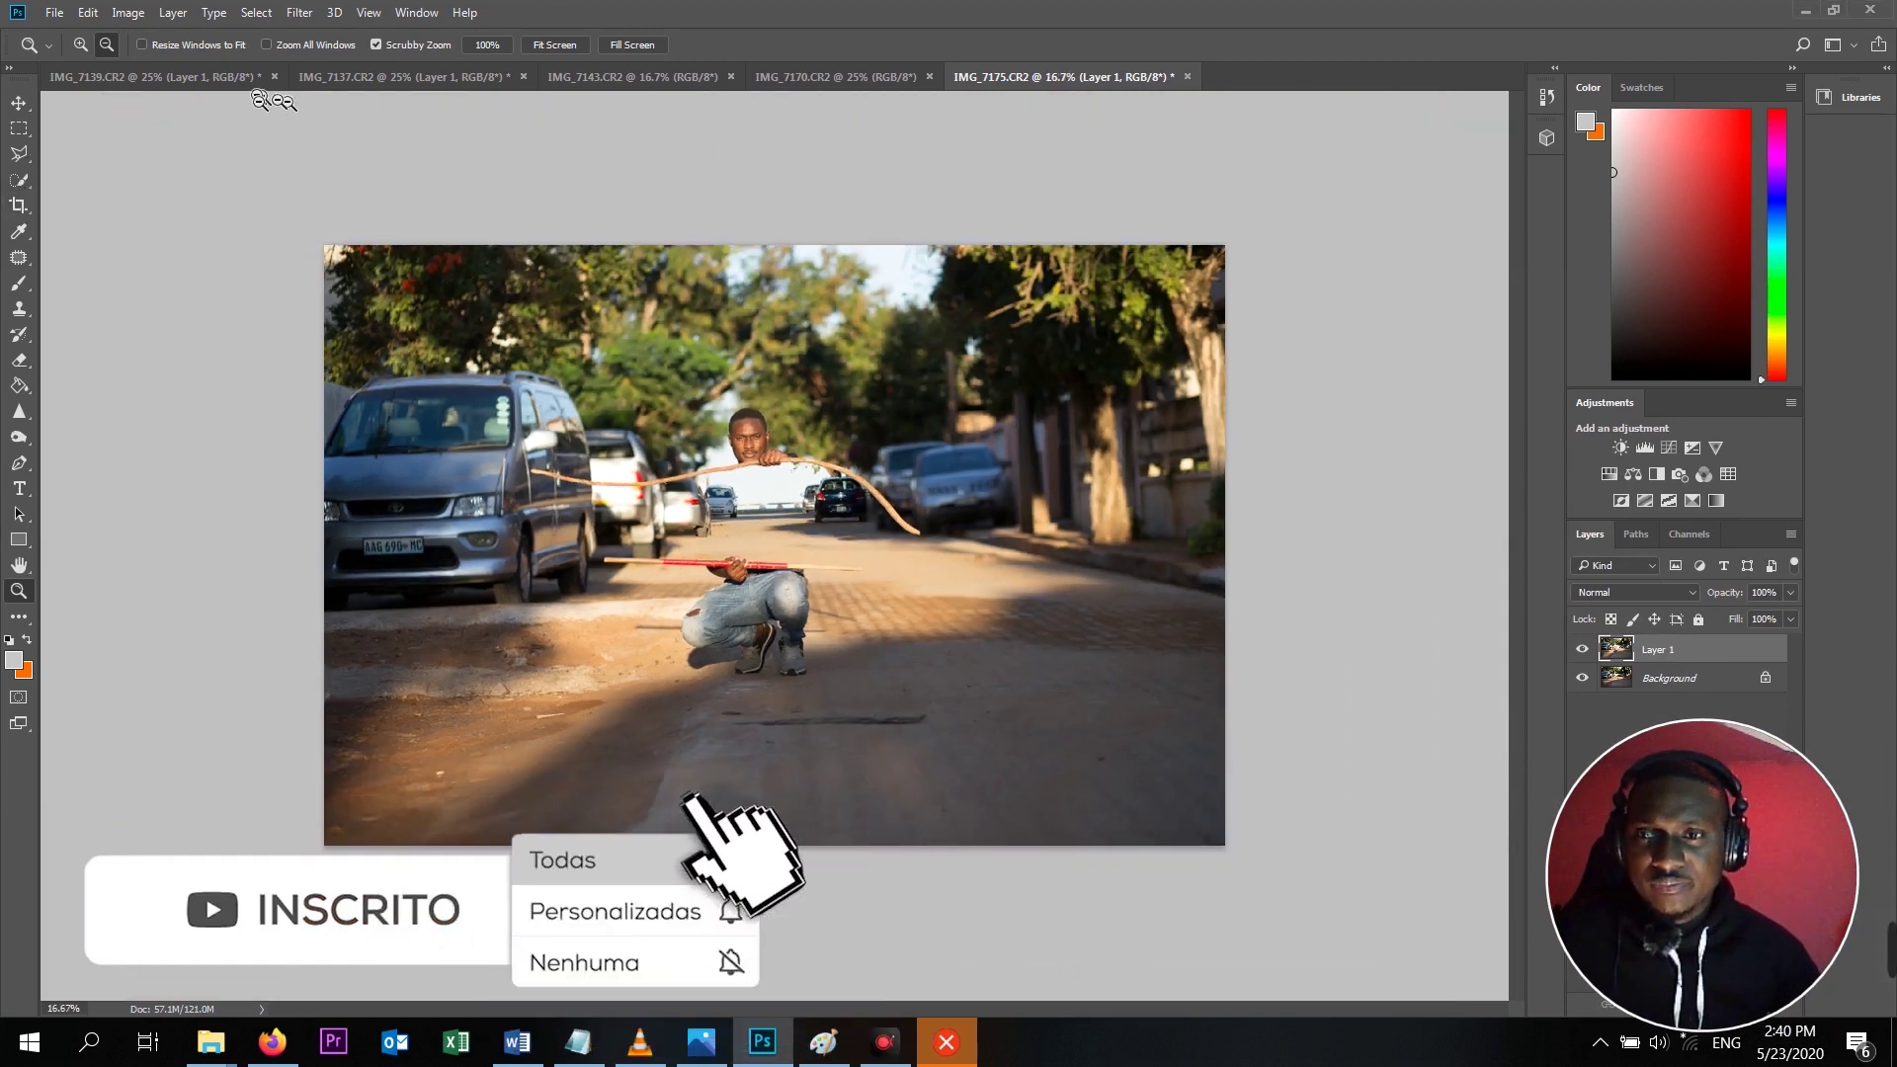
click(19, 204)
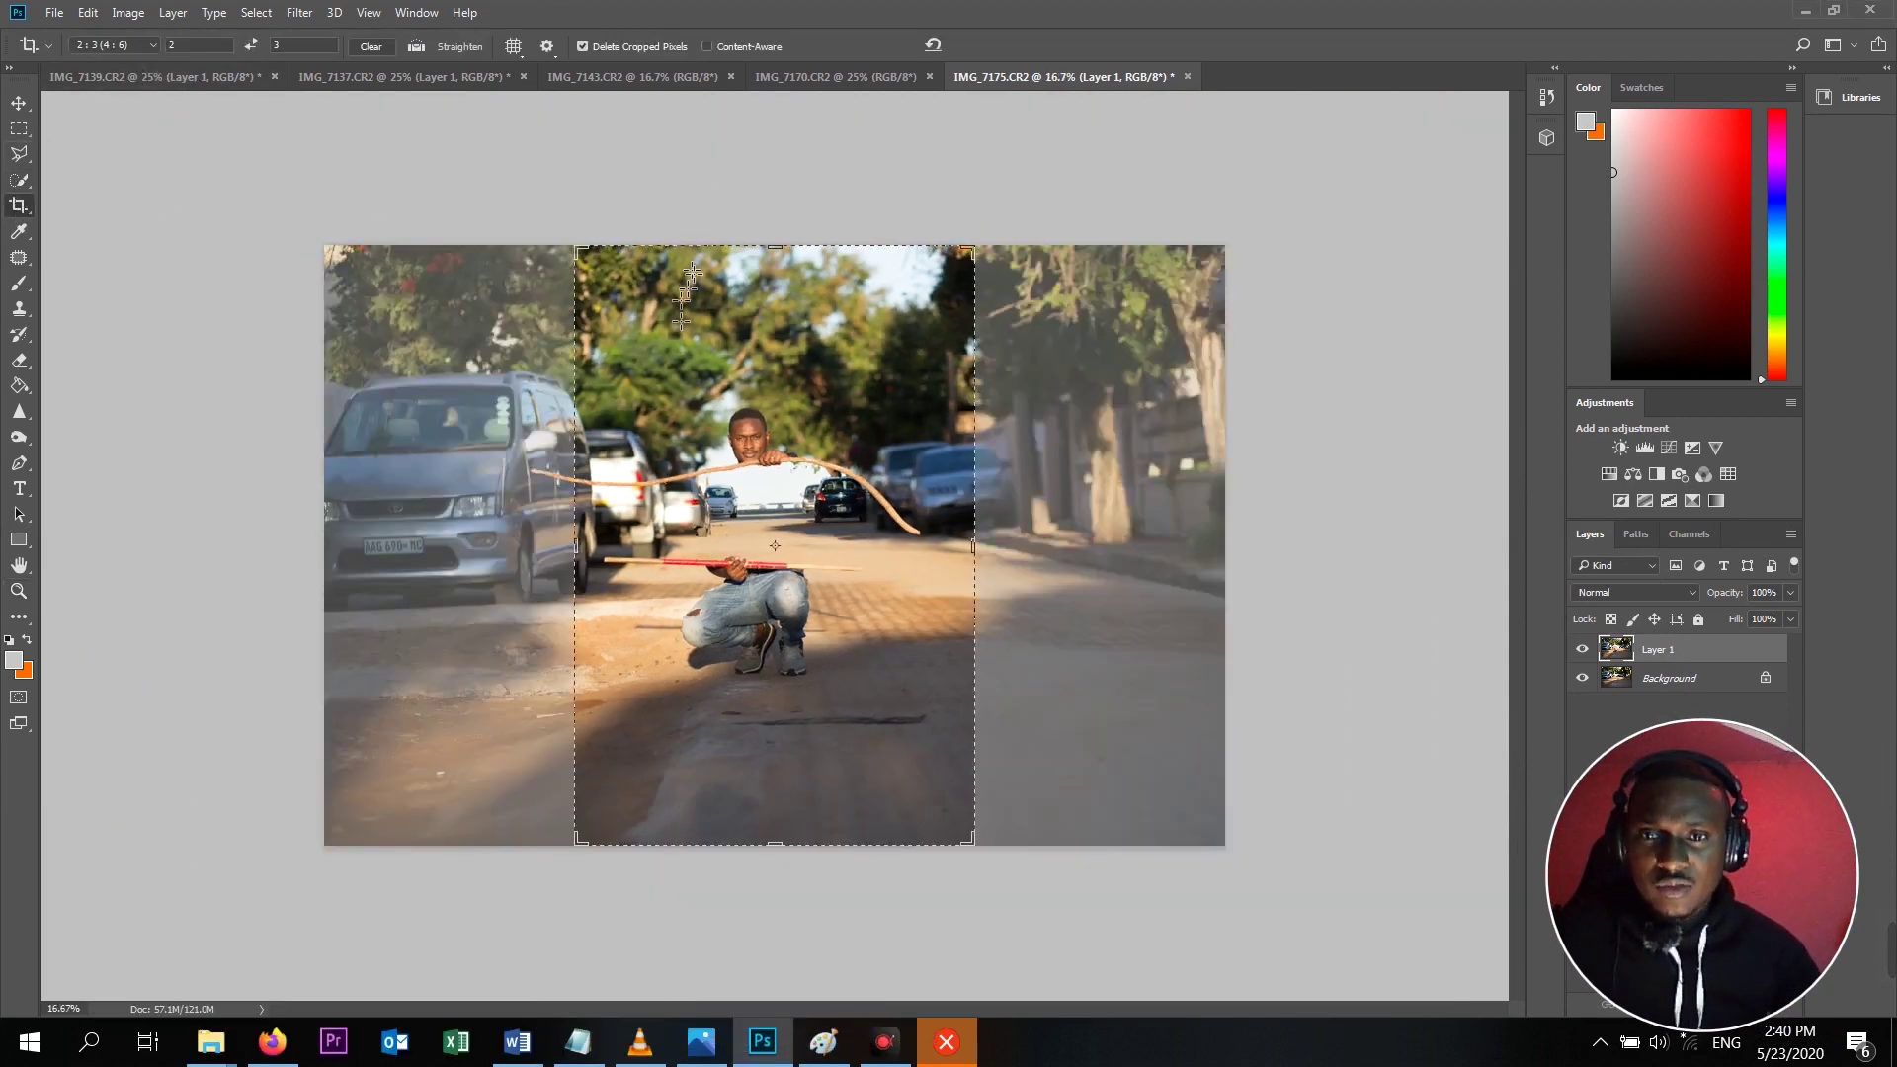
Step: Shift the image right inside the 2:3 crop frame and commit the crop
click(704, 407)
drag(757, 479, 810, 489)
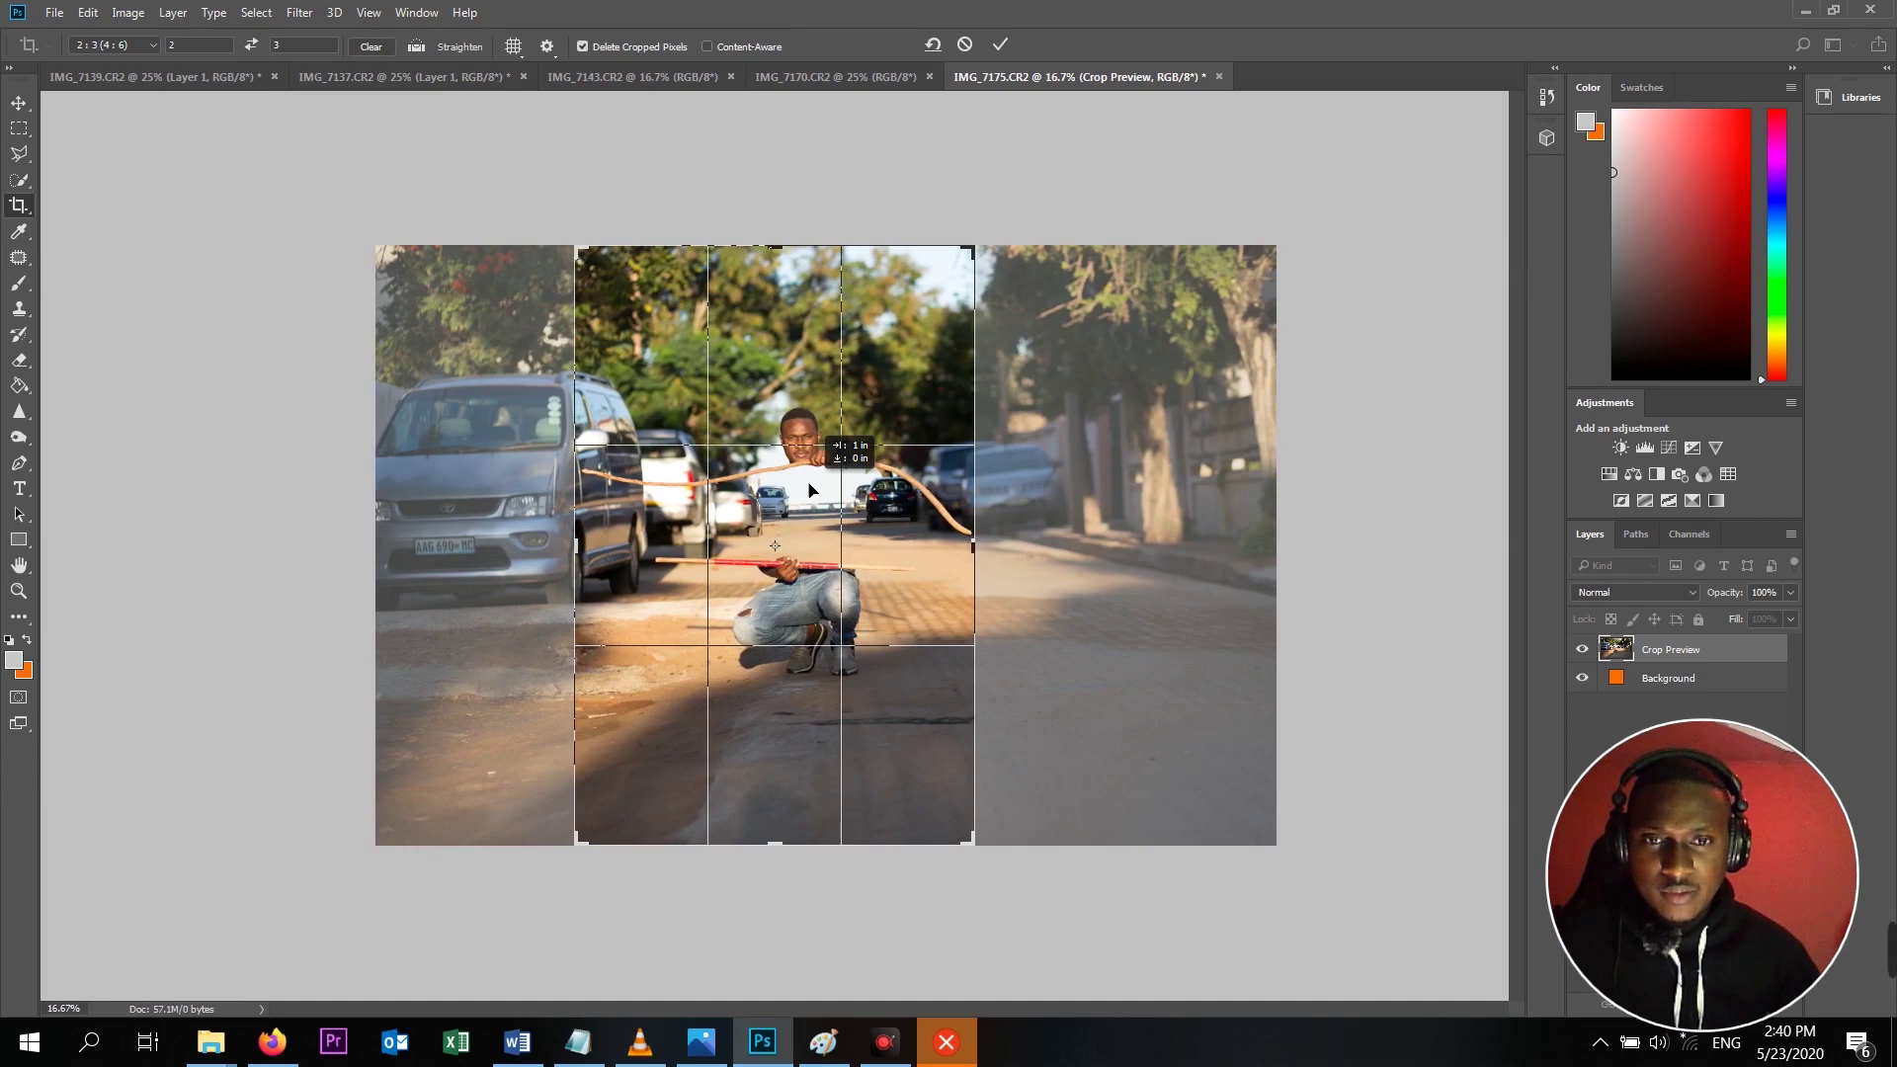
drag(808, 489, 807, 489)
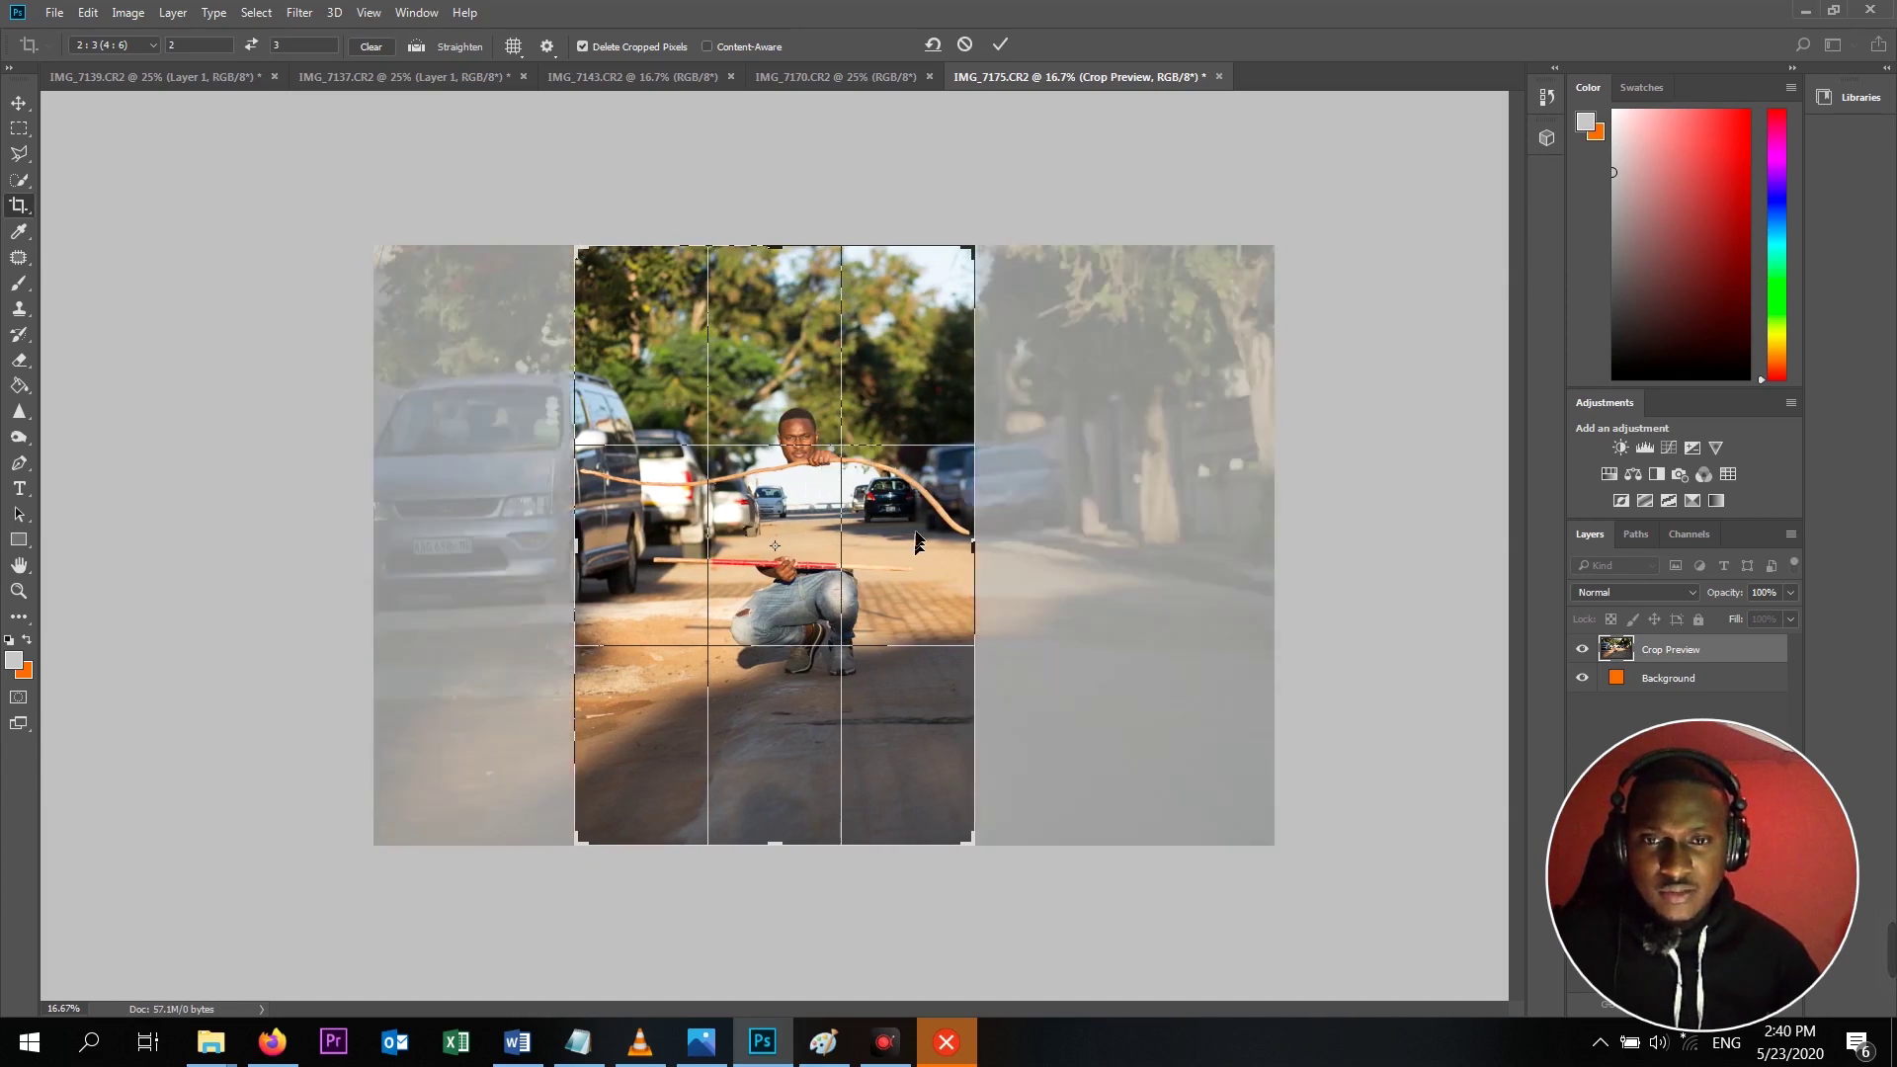
click(998, 45)
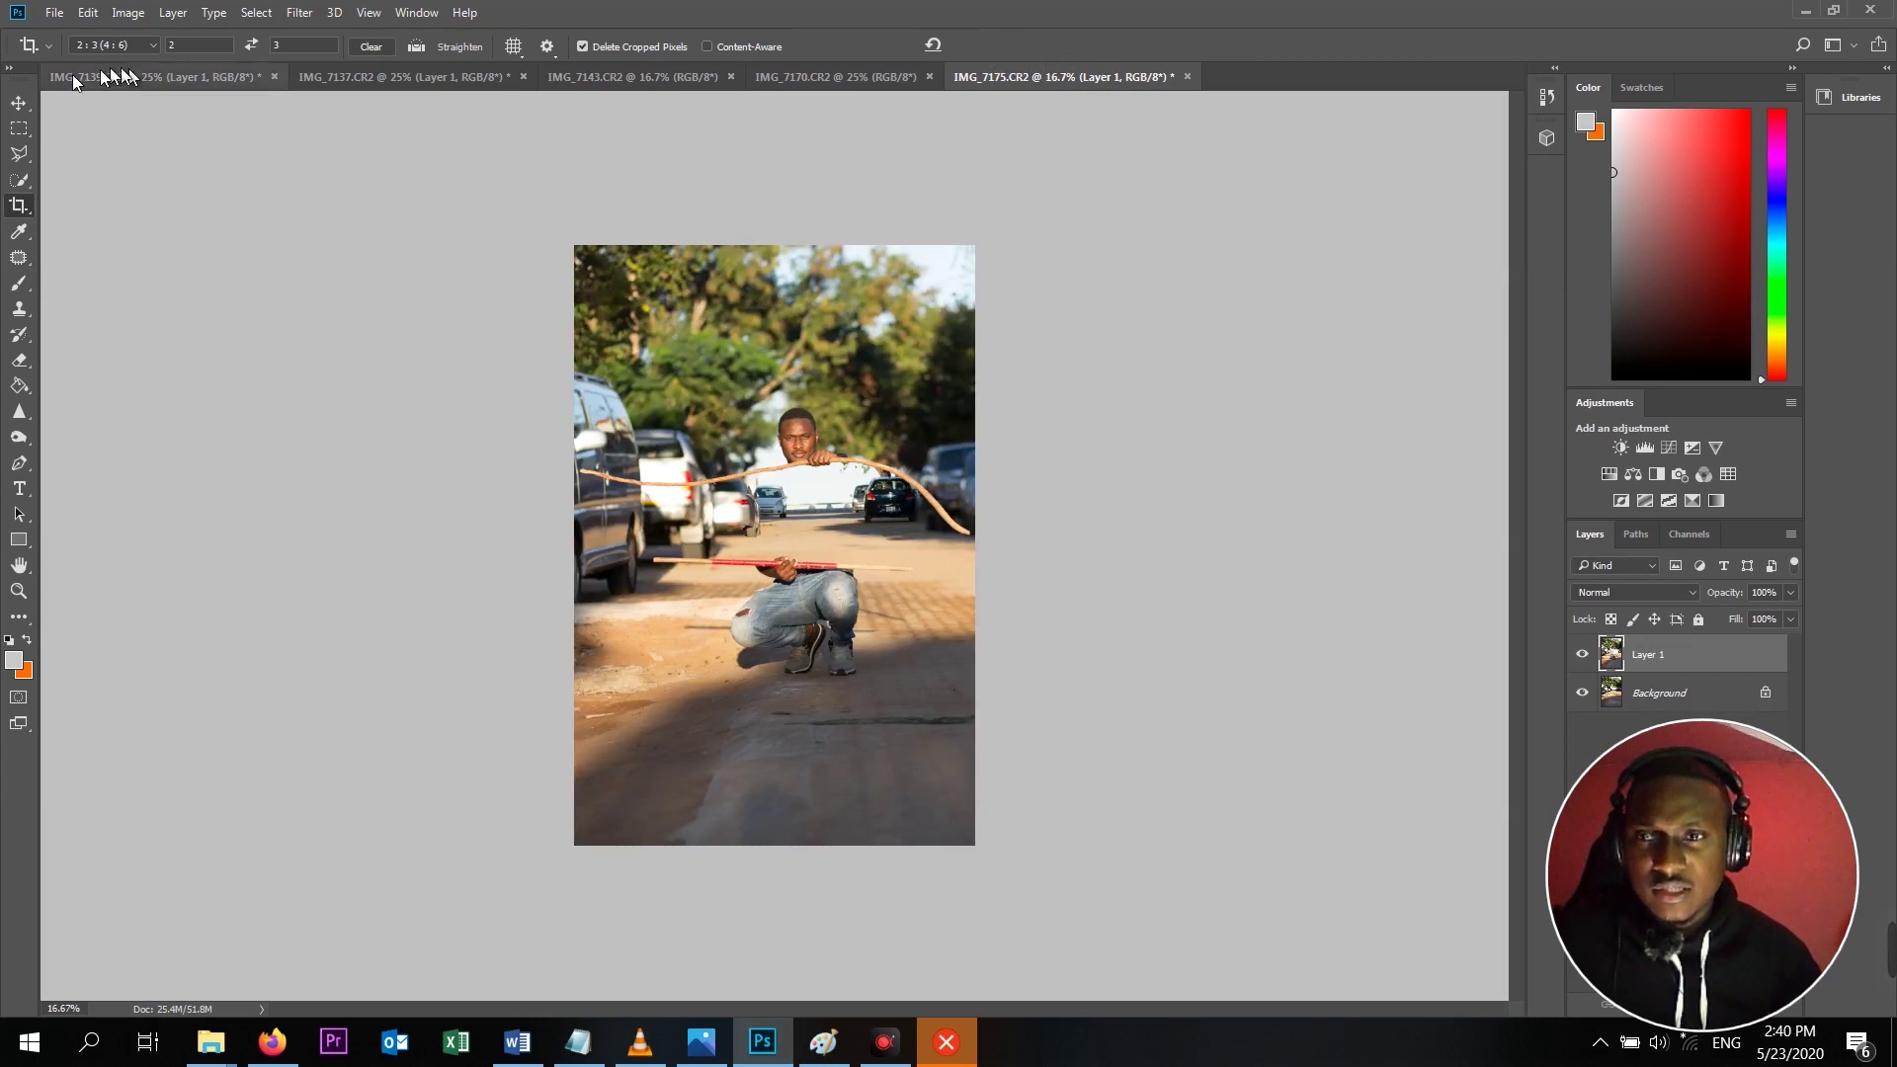
click(18, 590)
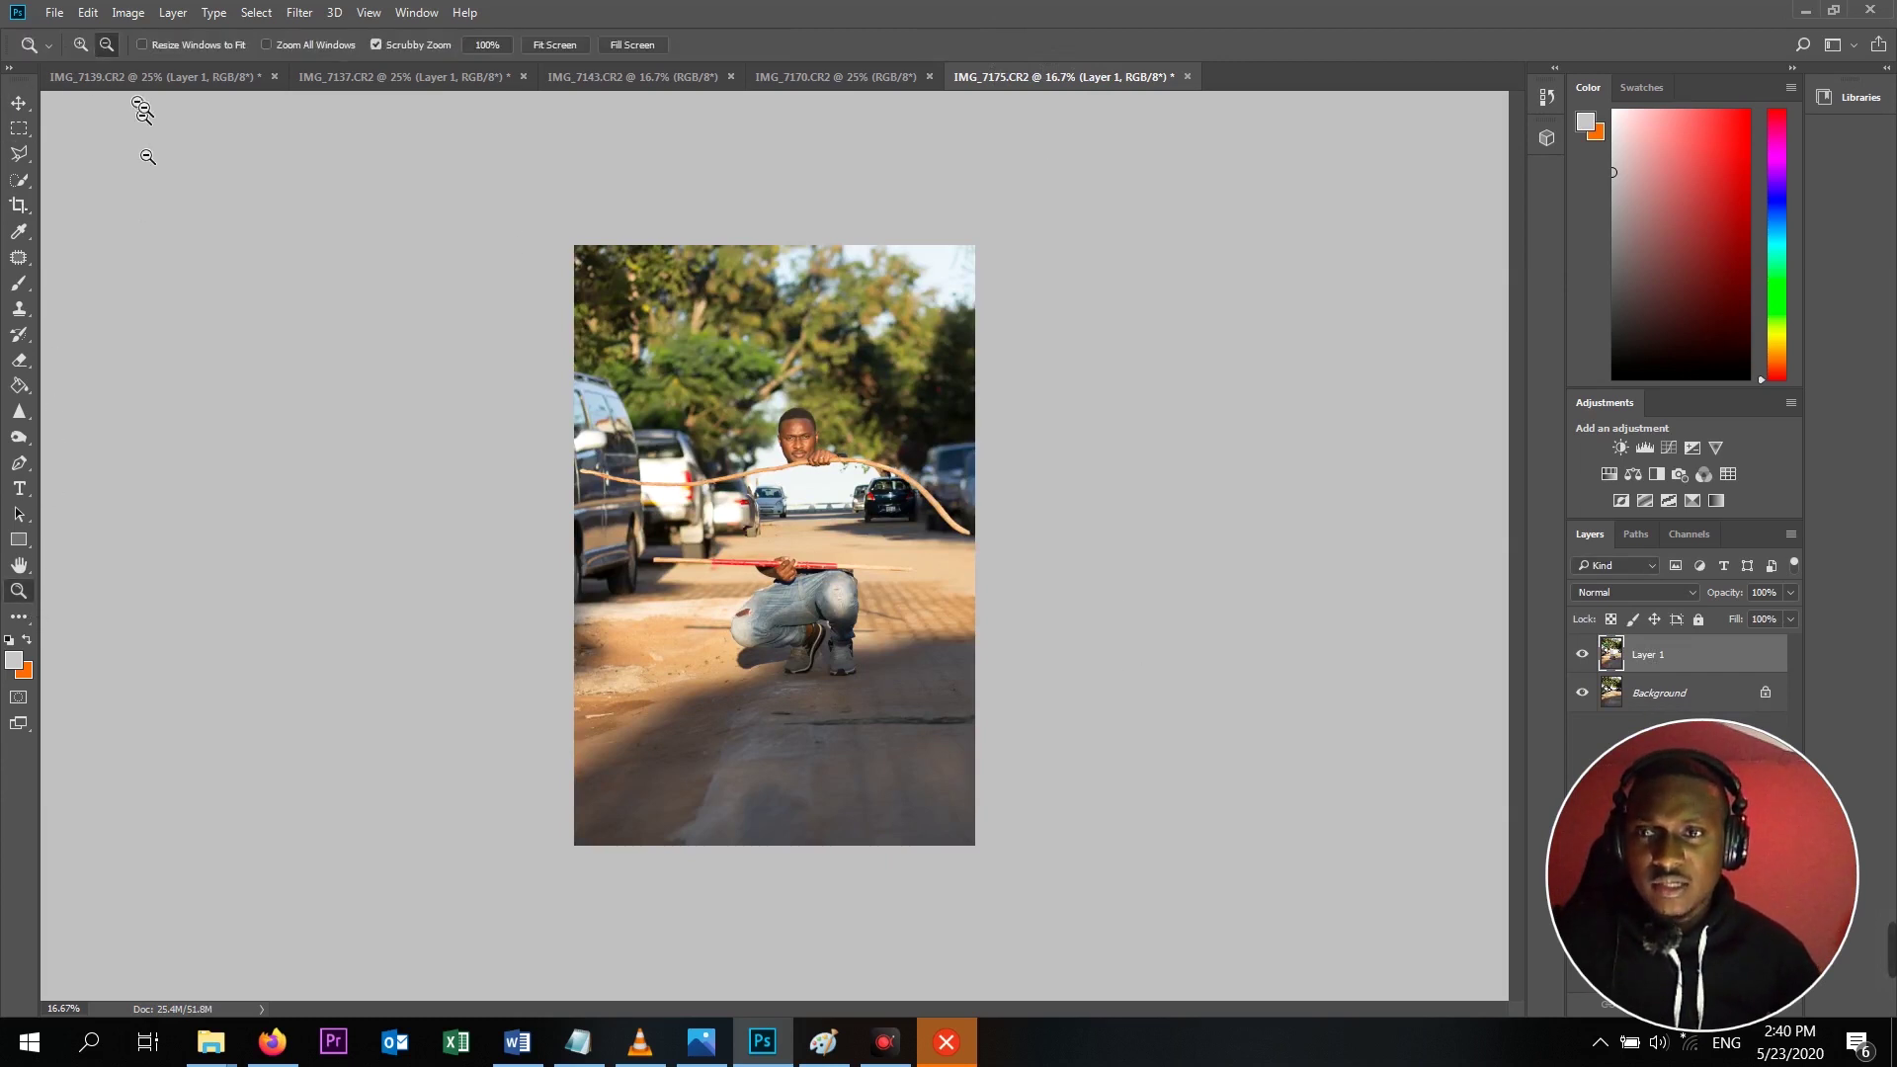
click(779, 415)
scroll(1121, 439, down, 3)
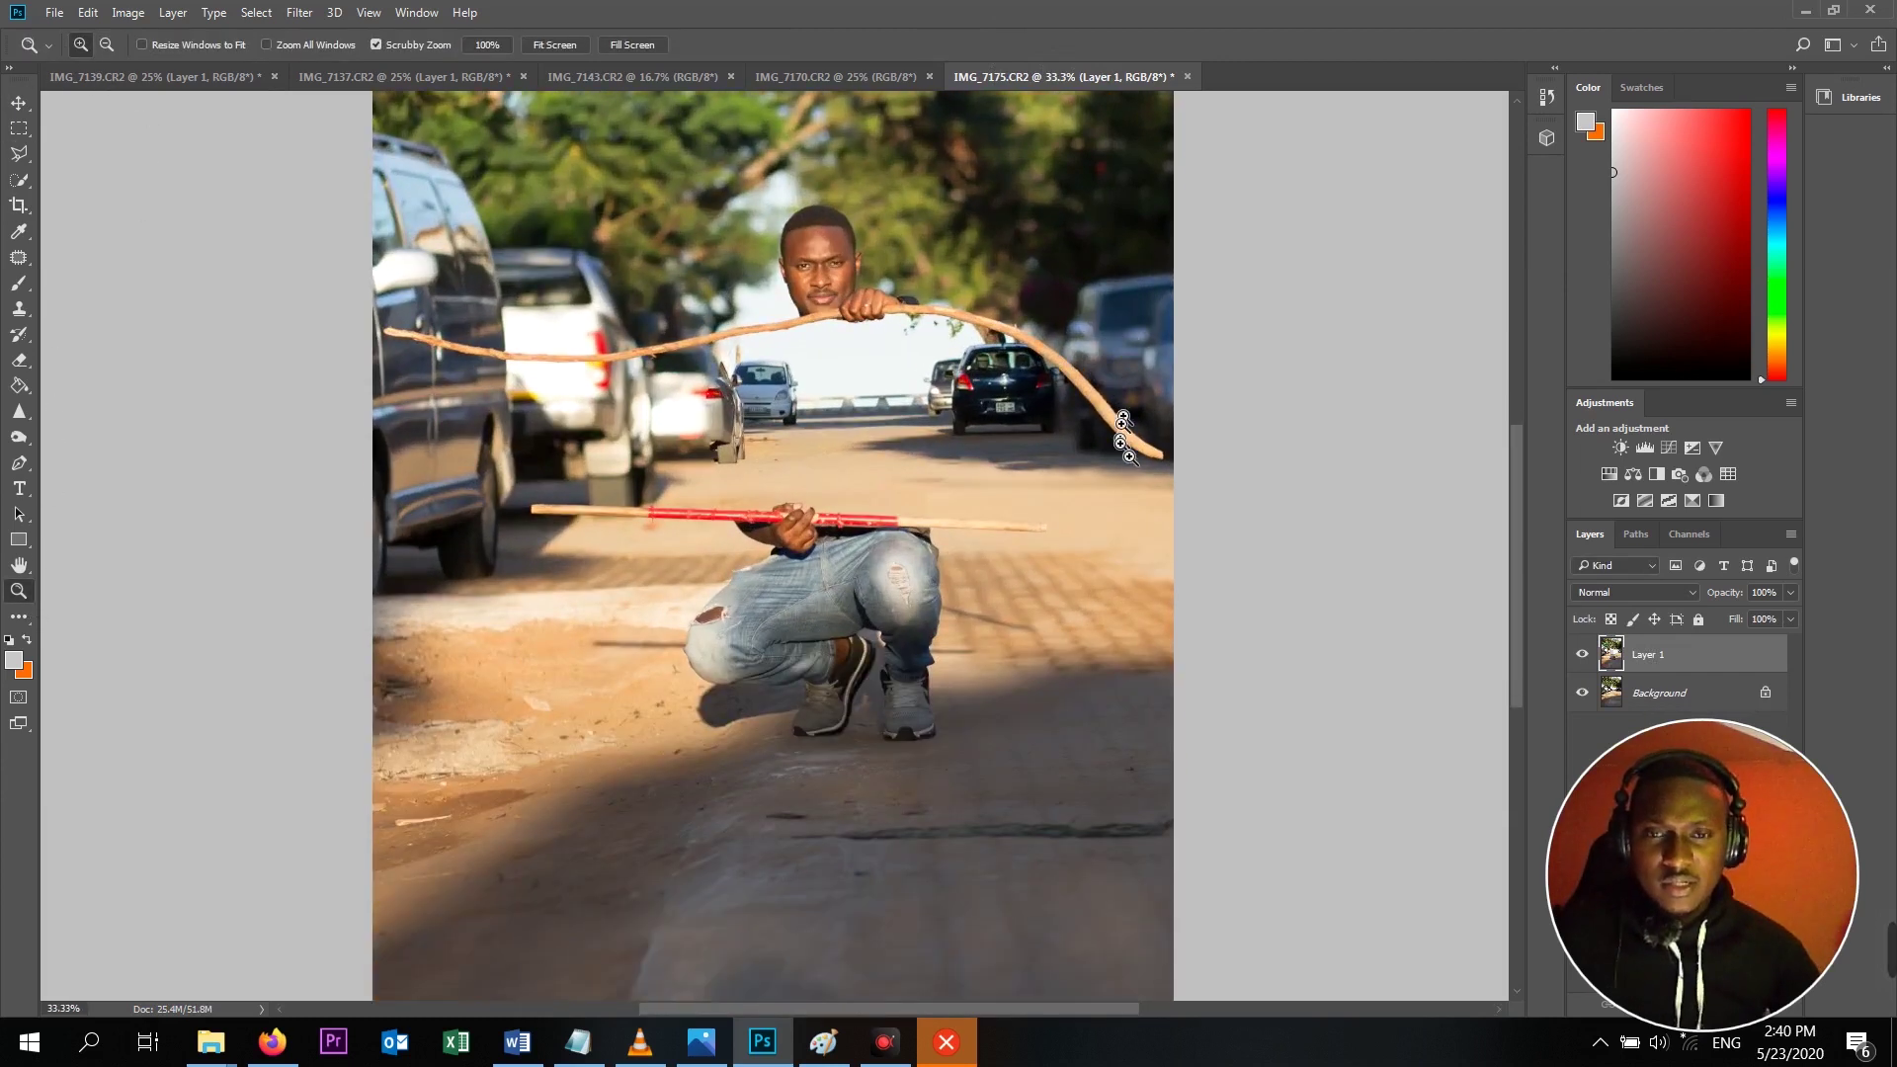
click(1087, 513)
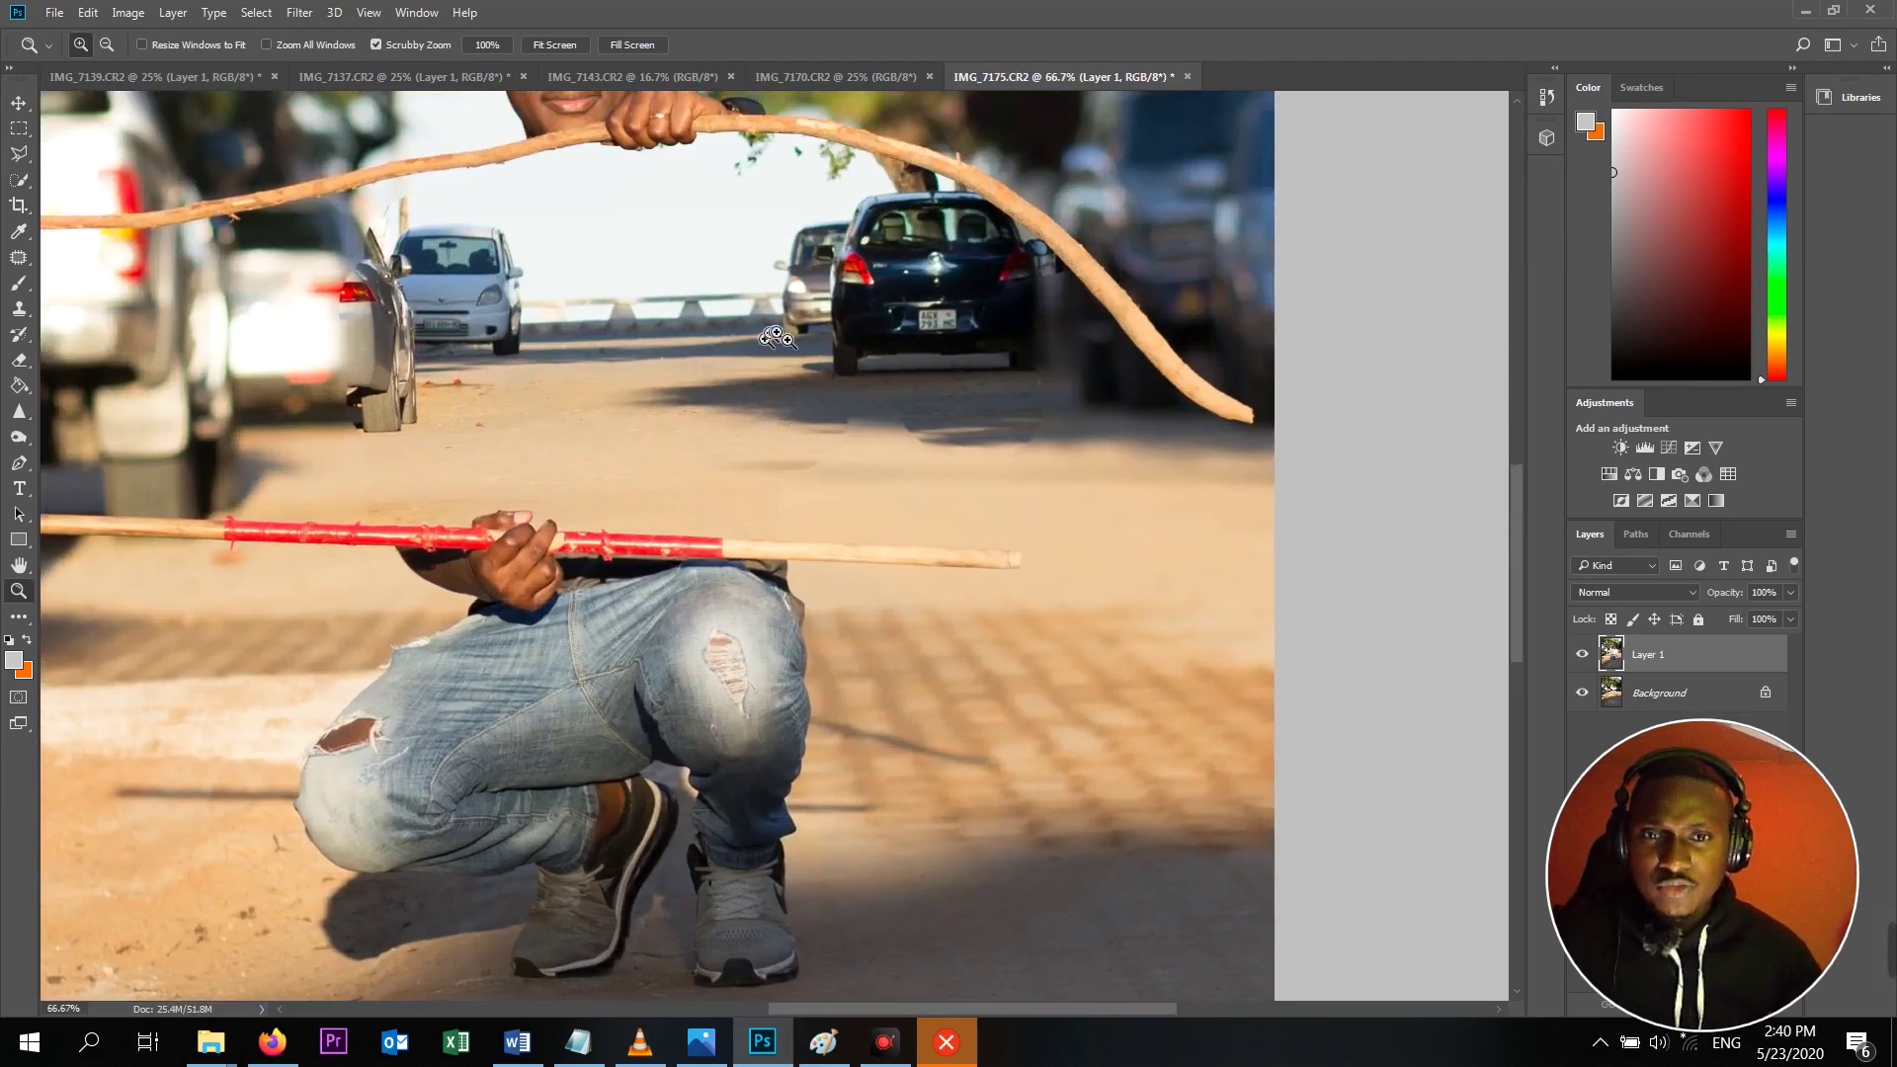
scroll(949, 553, up, 5)
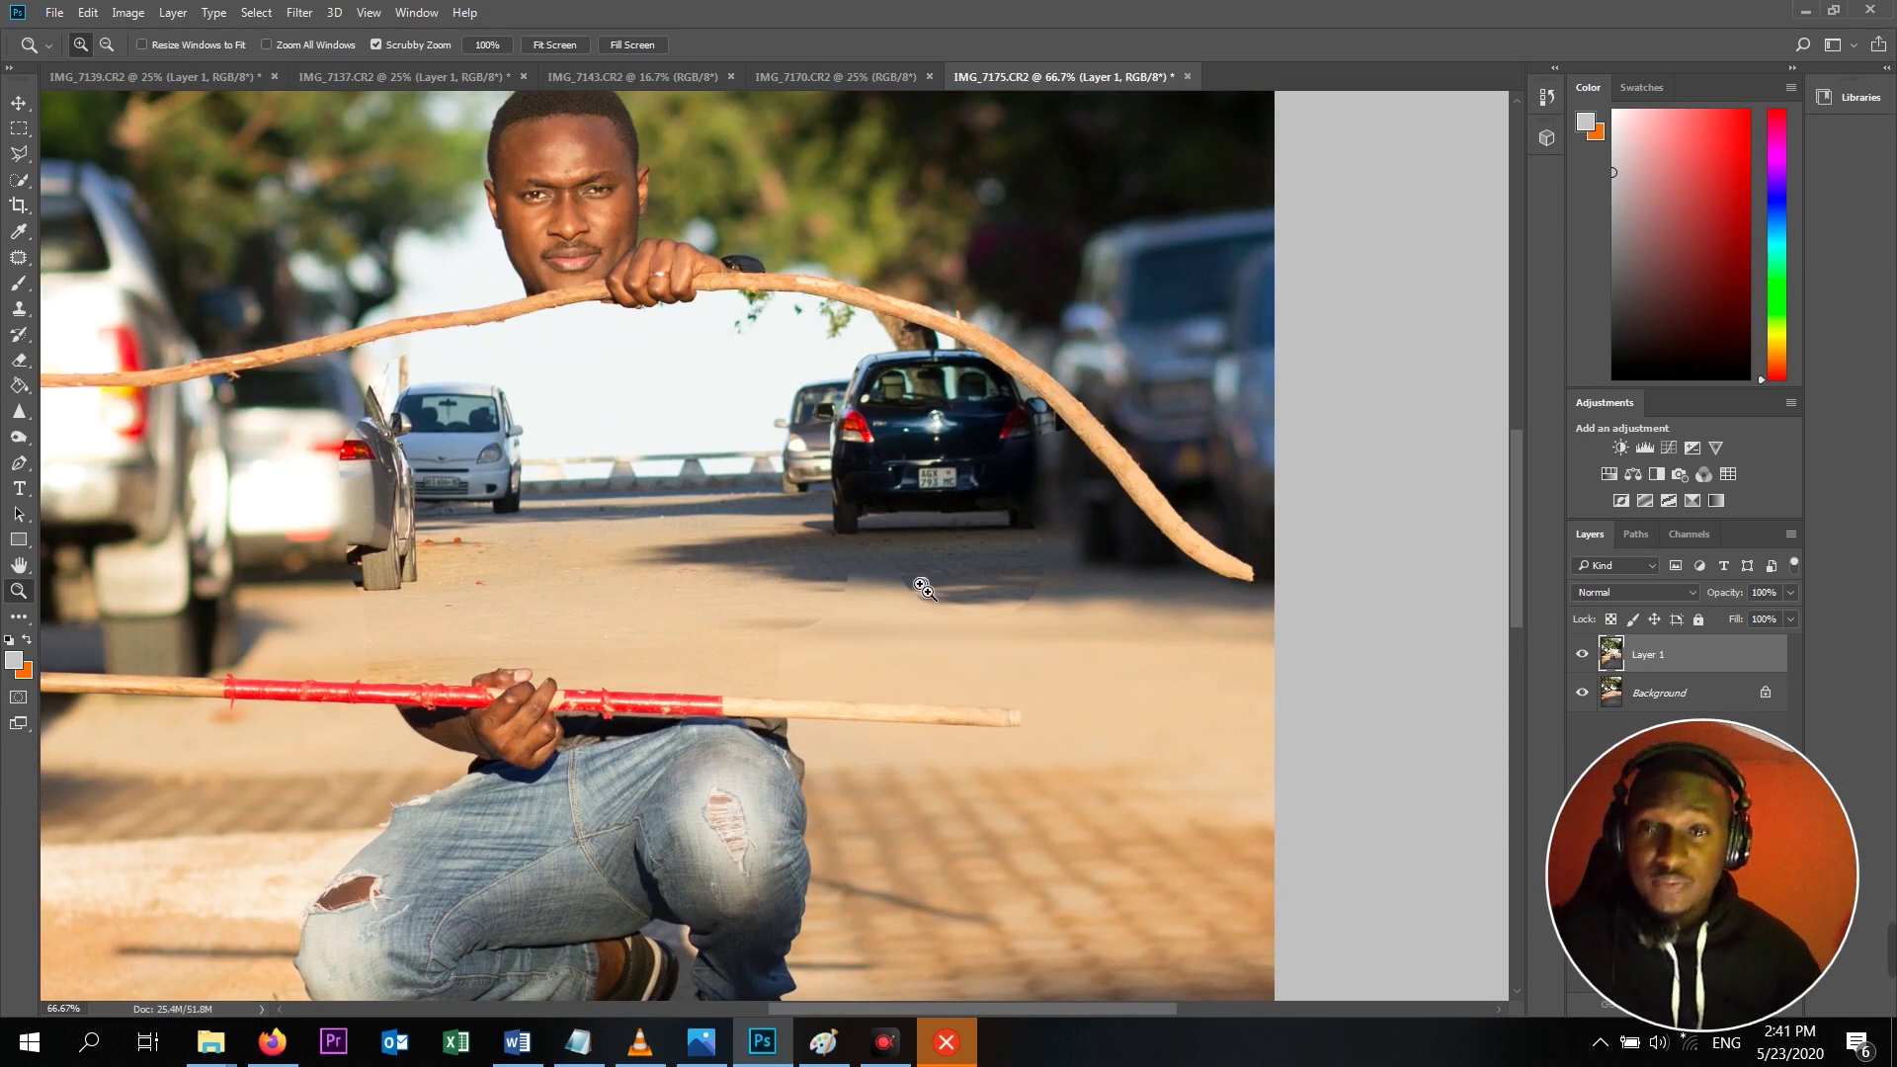
scroll(773, 387, down, 2)
scroll(773, 387, down, 3)
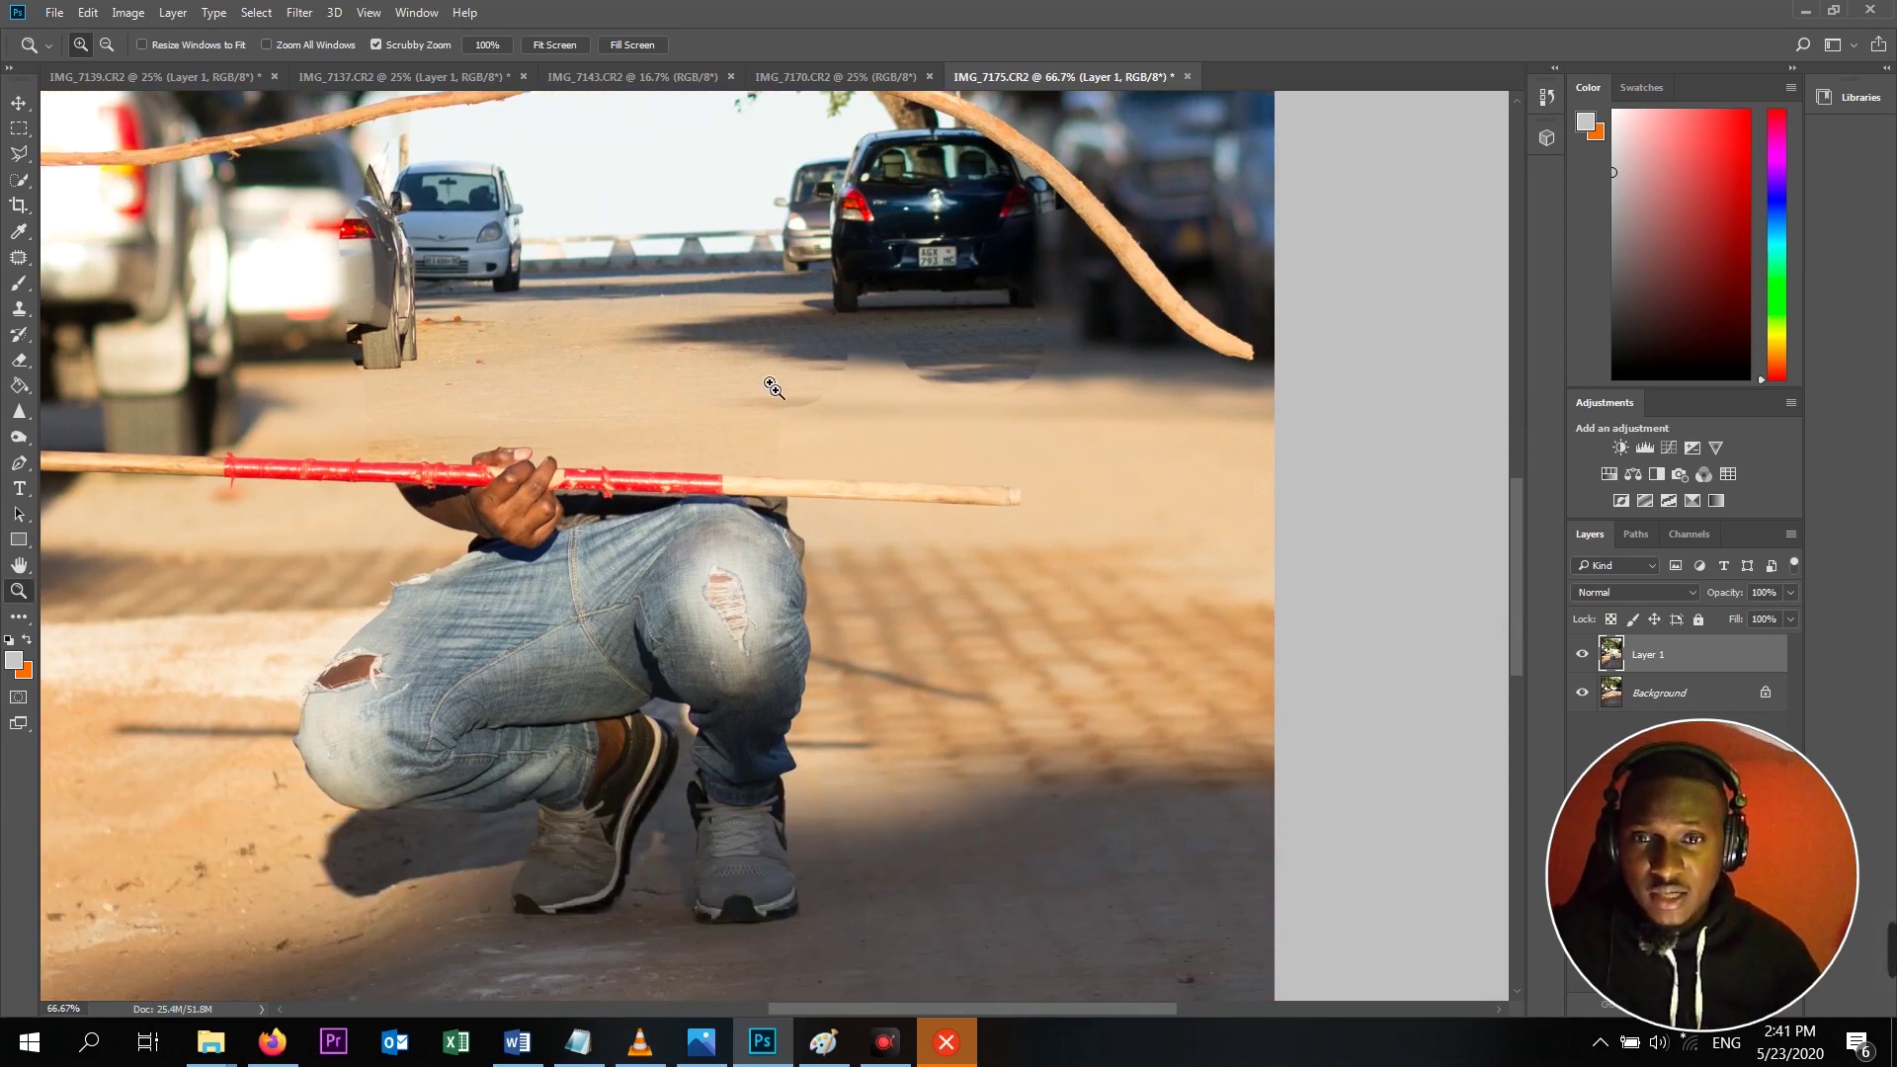
click(106, 44)
click(899, 403)
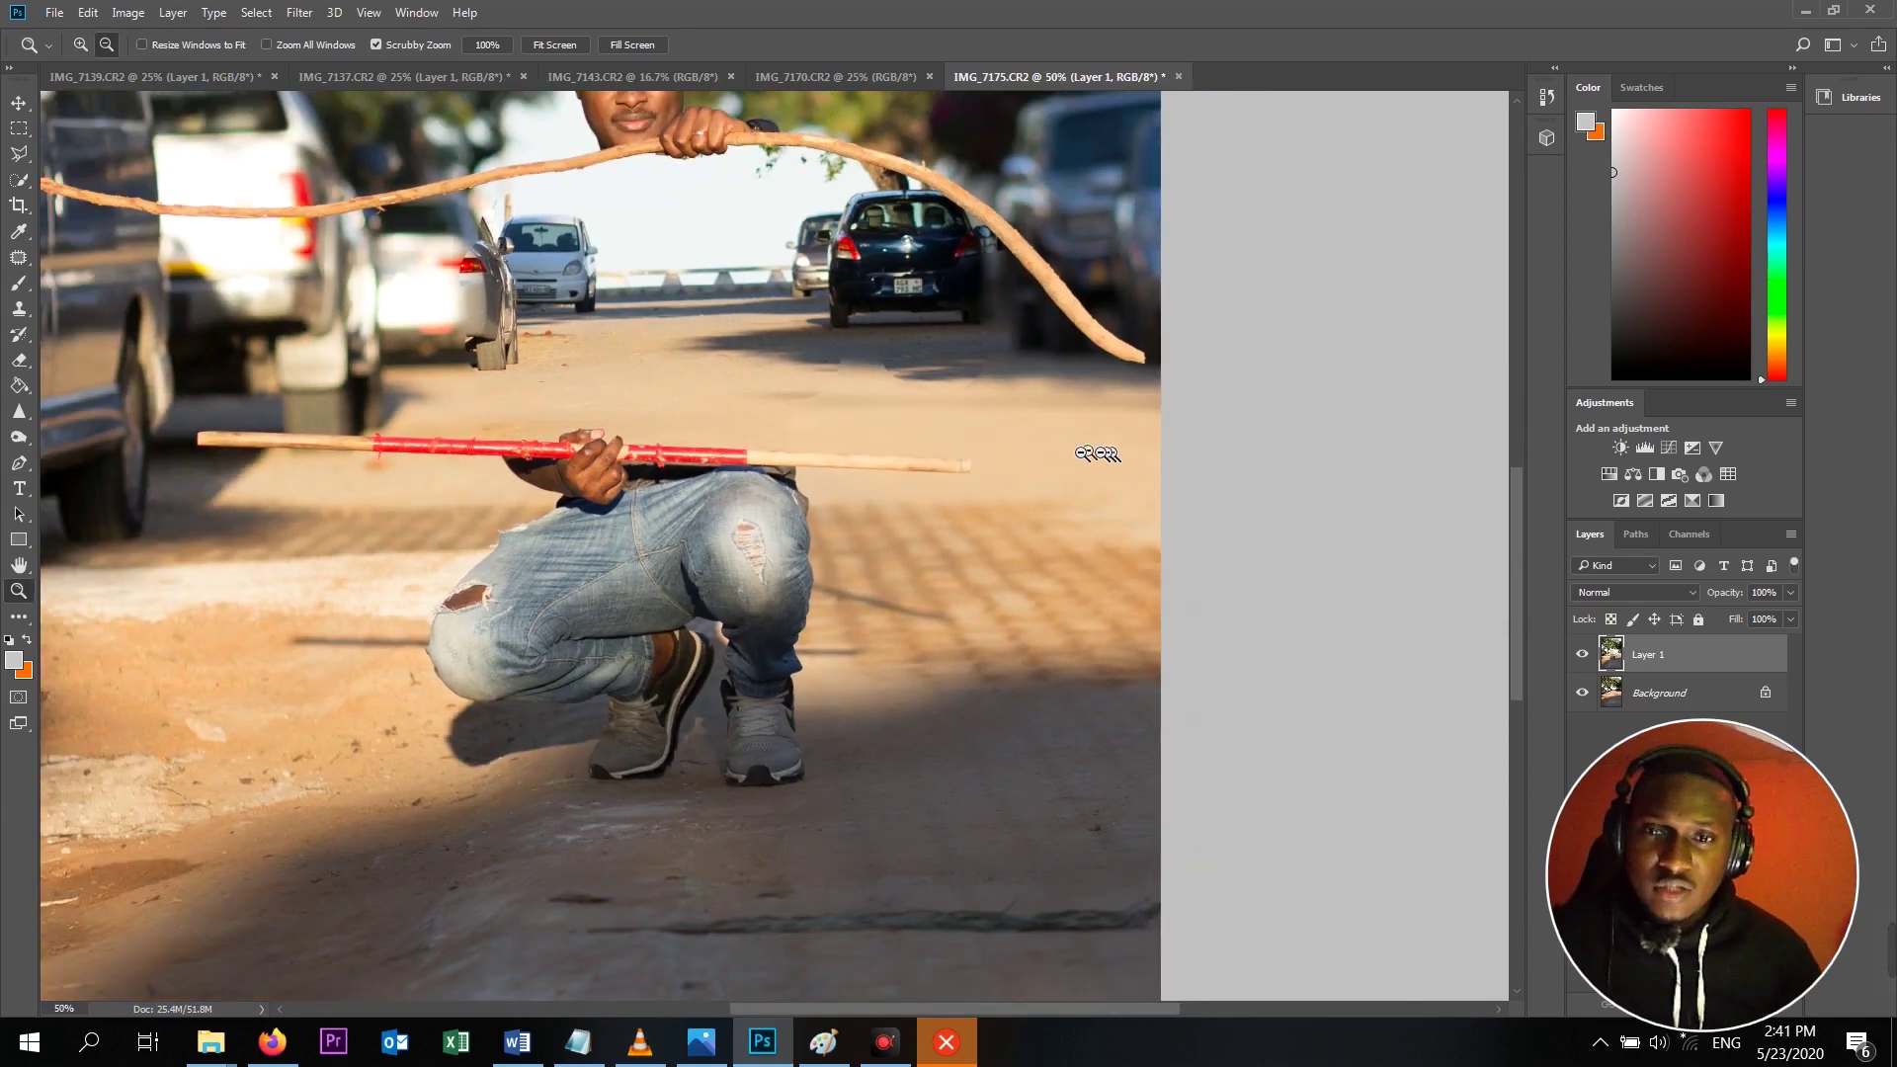
scroll(899, 404, up, 1)
scroll(948, 410, up, 1)
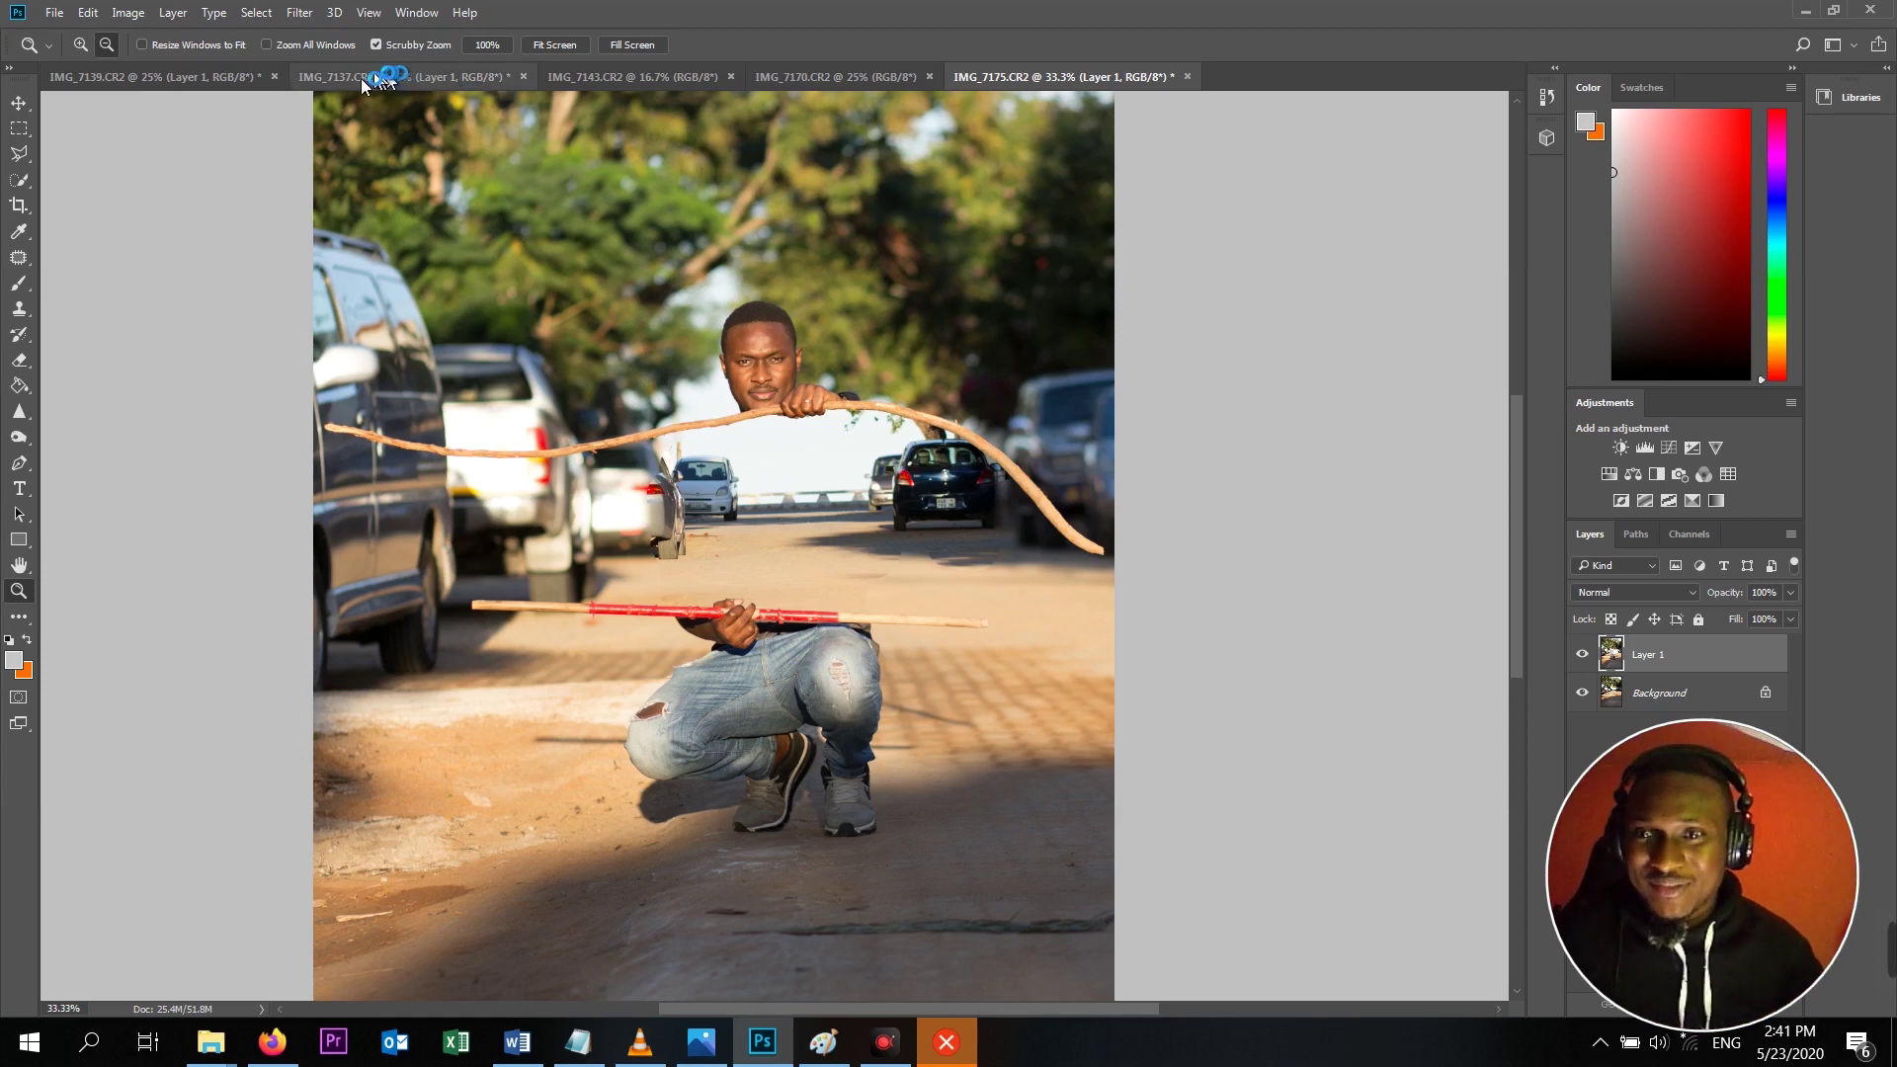
Step: Show the IMG_7139 photo zoomed in on the man holding the red stick
click(212, 76)
click(913, 408)
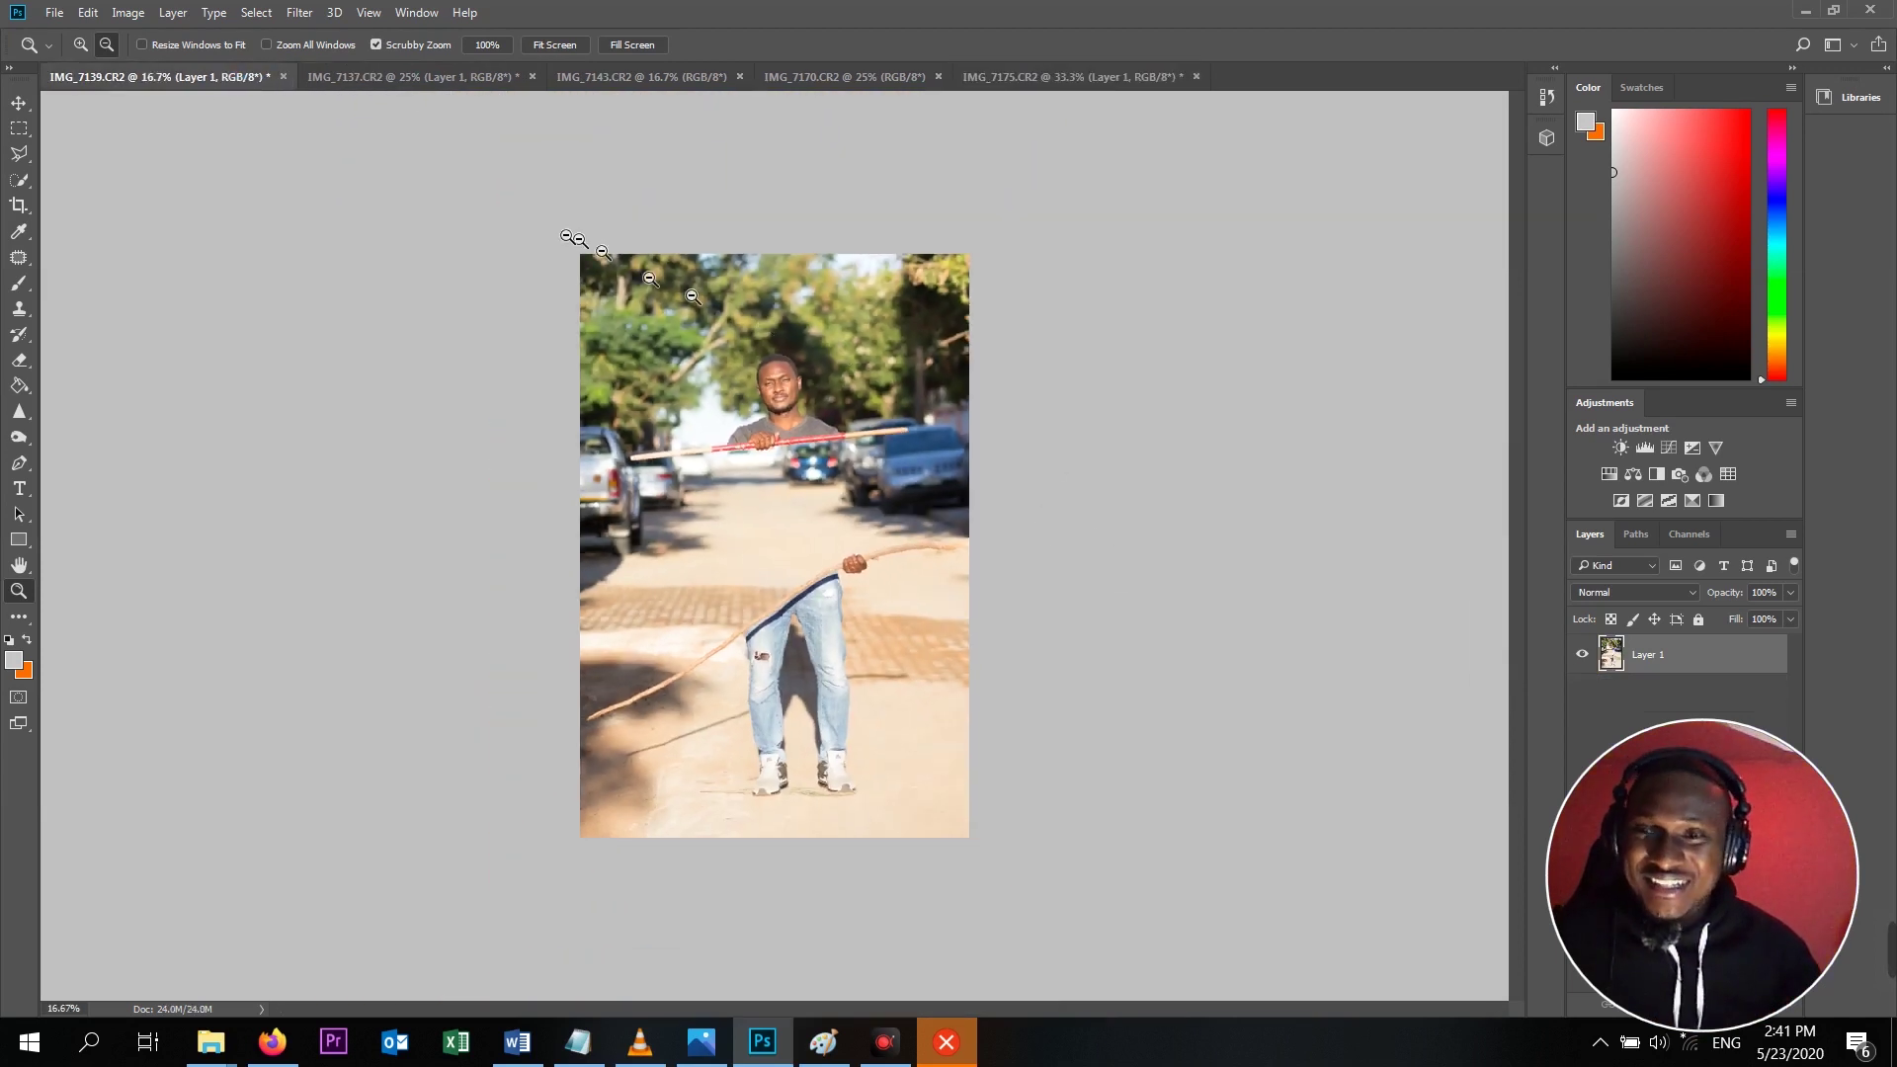
click(84, 50)
click(640, 234)
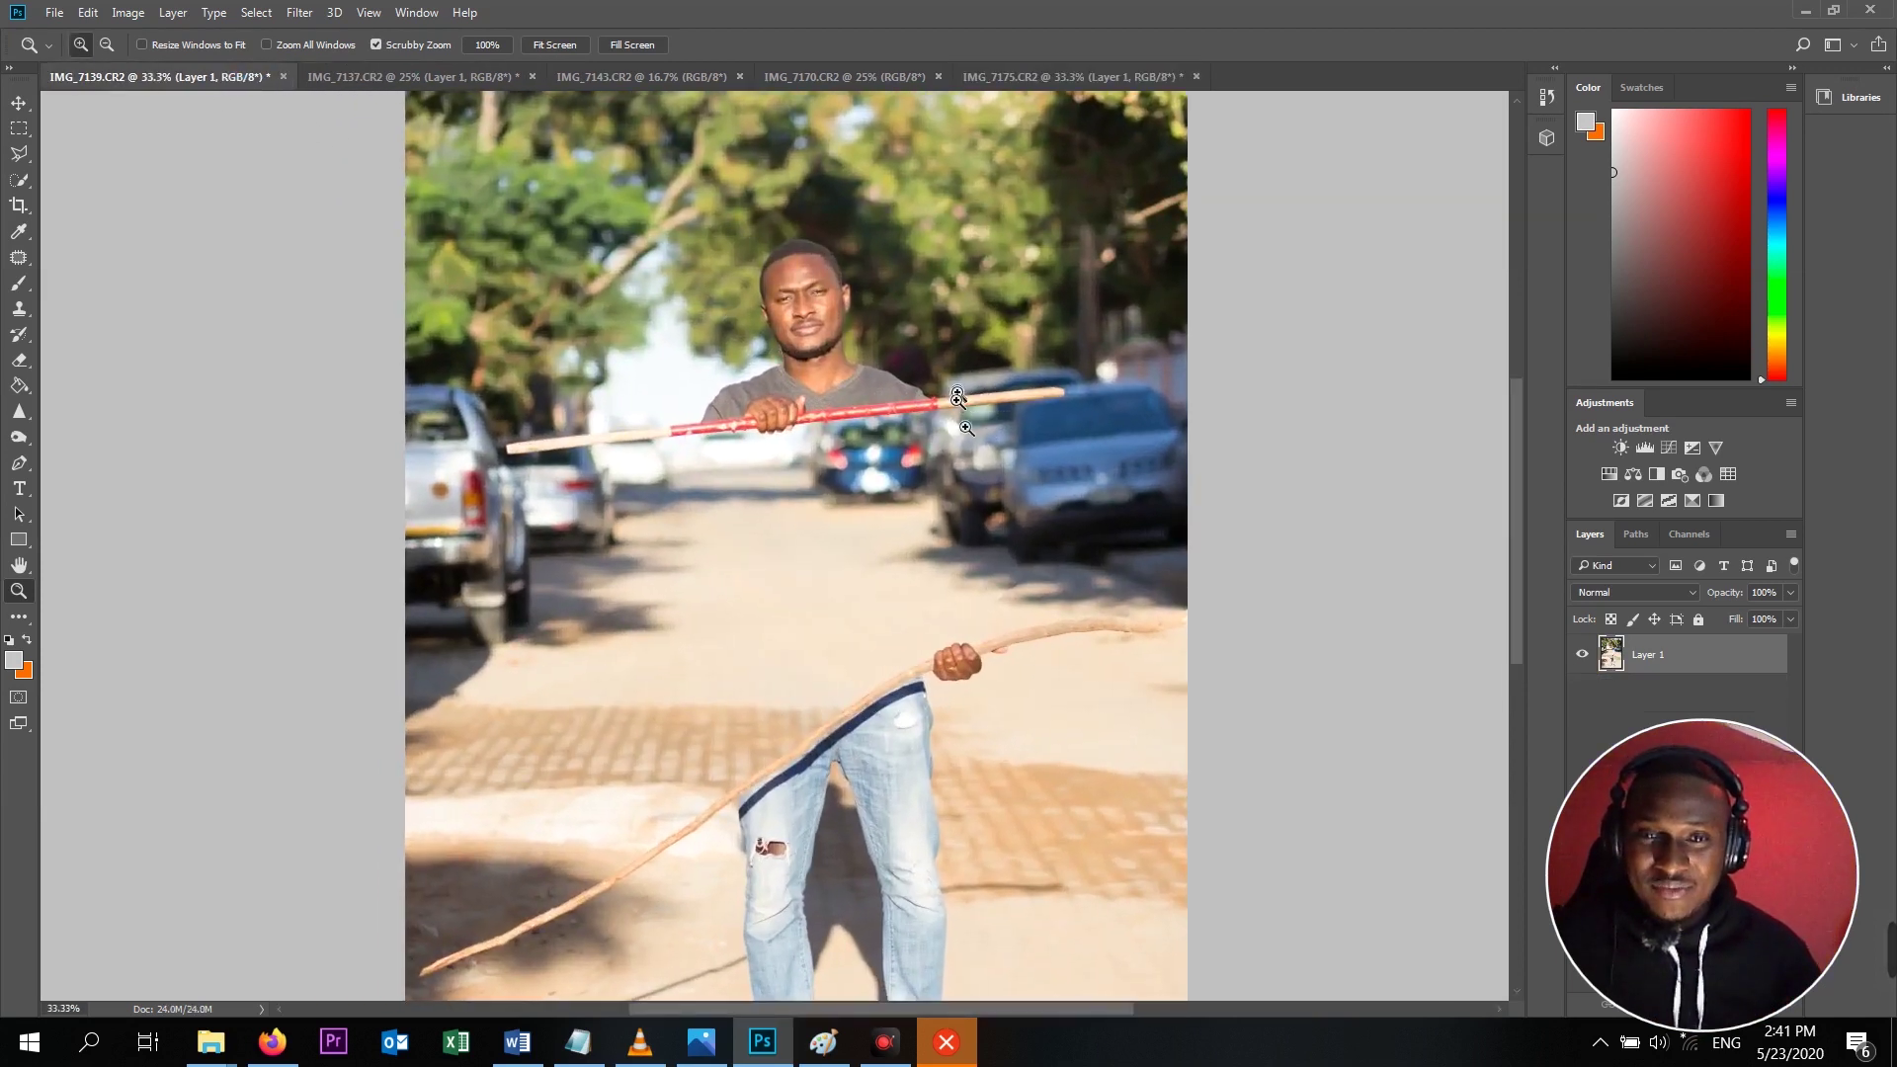
click(641, 234)
Step: Show IMG_7137.CR2 zoomed in on the man's hand and watch
click(394, 76)
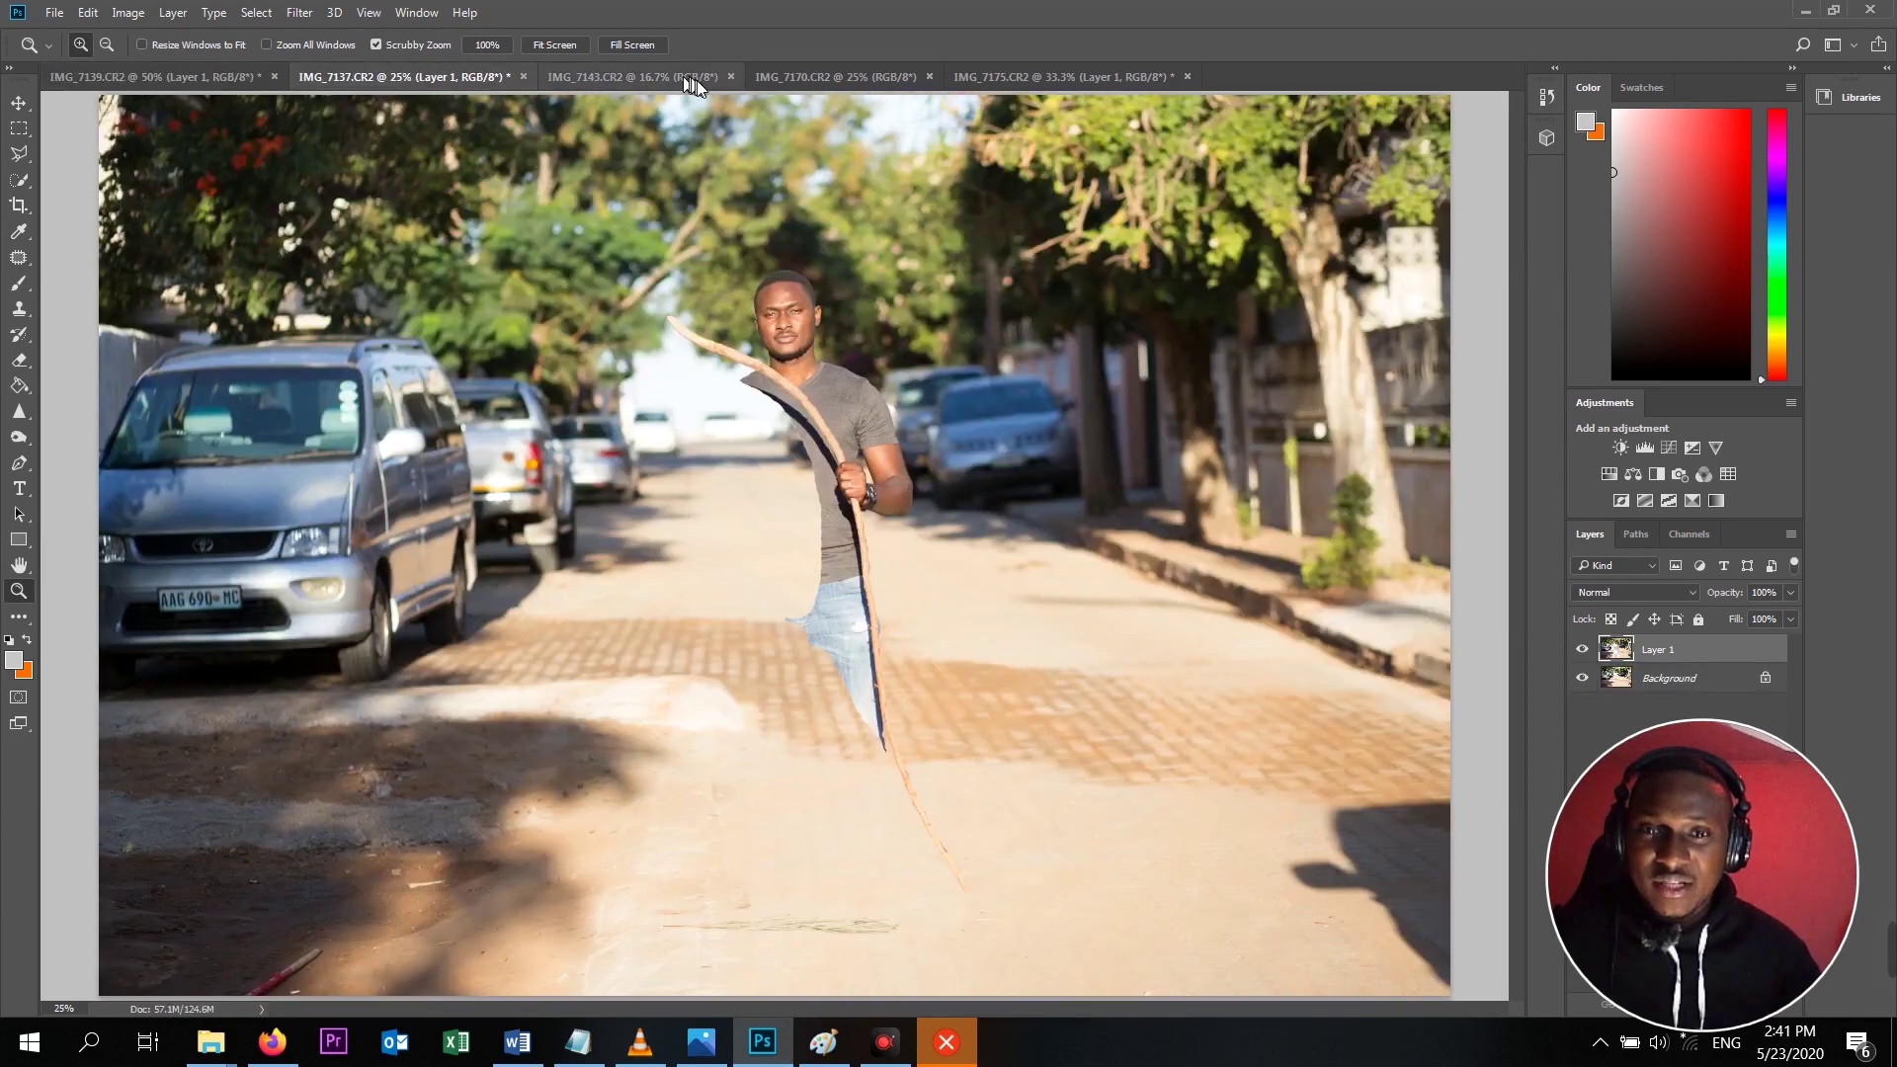
click(885, 464)
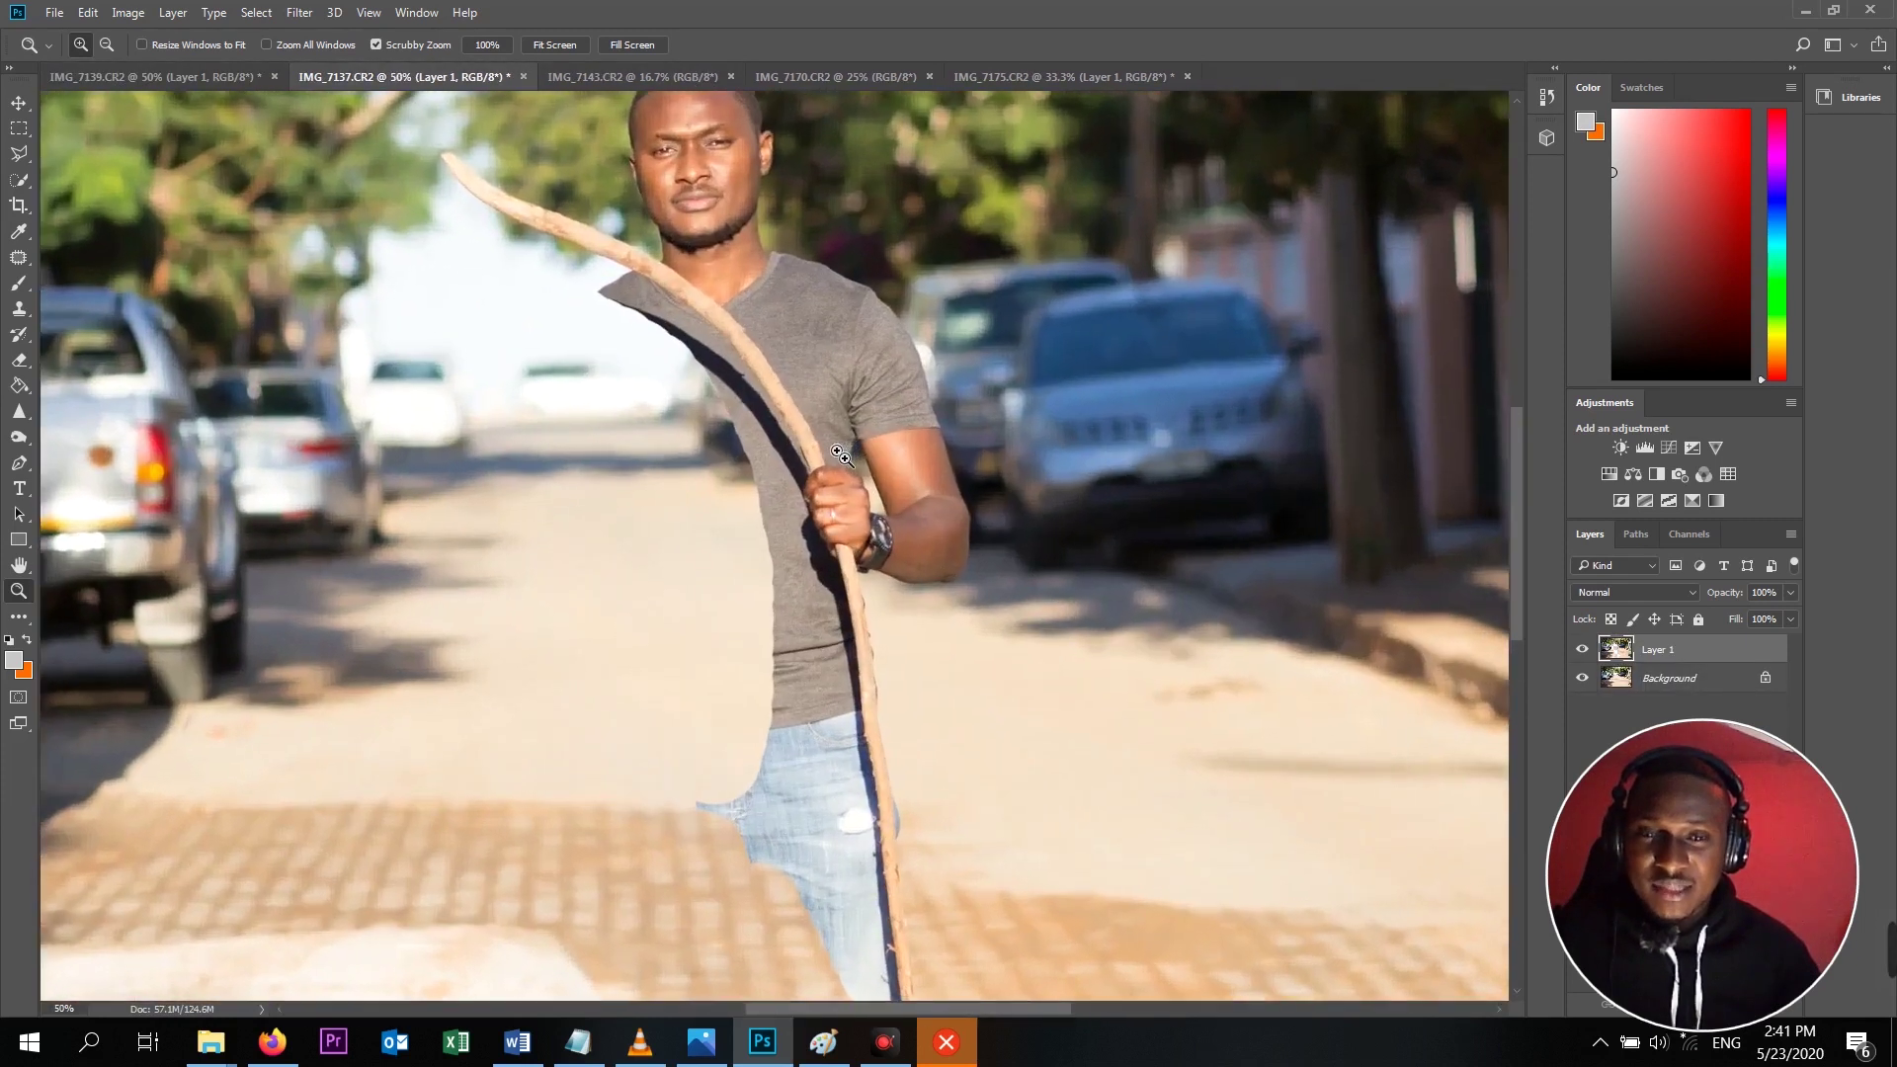
click(848, 447)
scroll(889, 514, down, 3)
scroll(692, 346, up, 5)
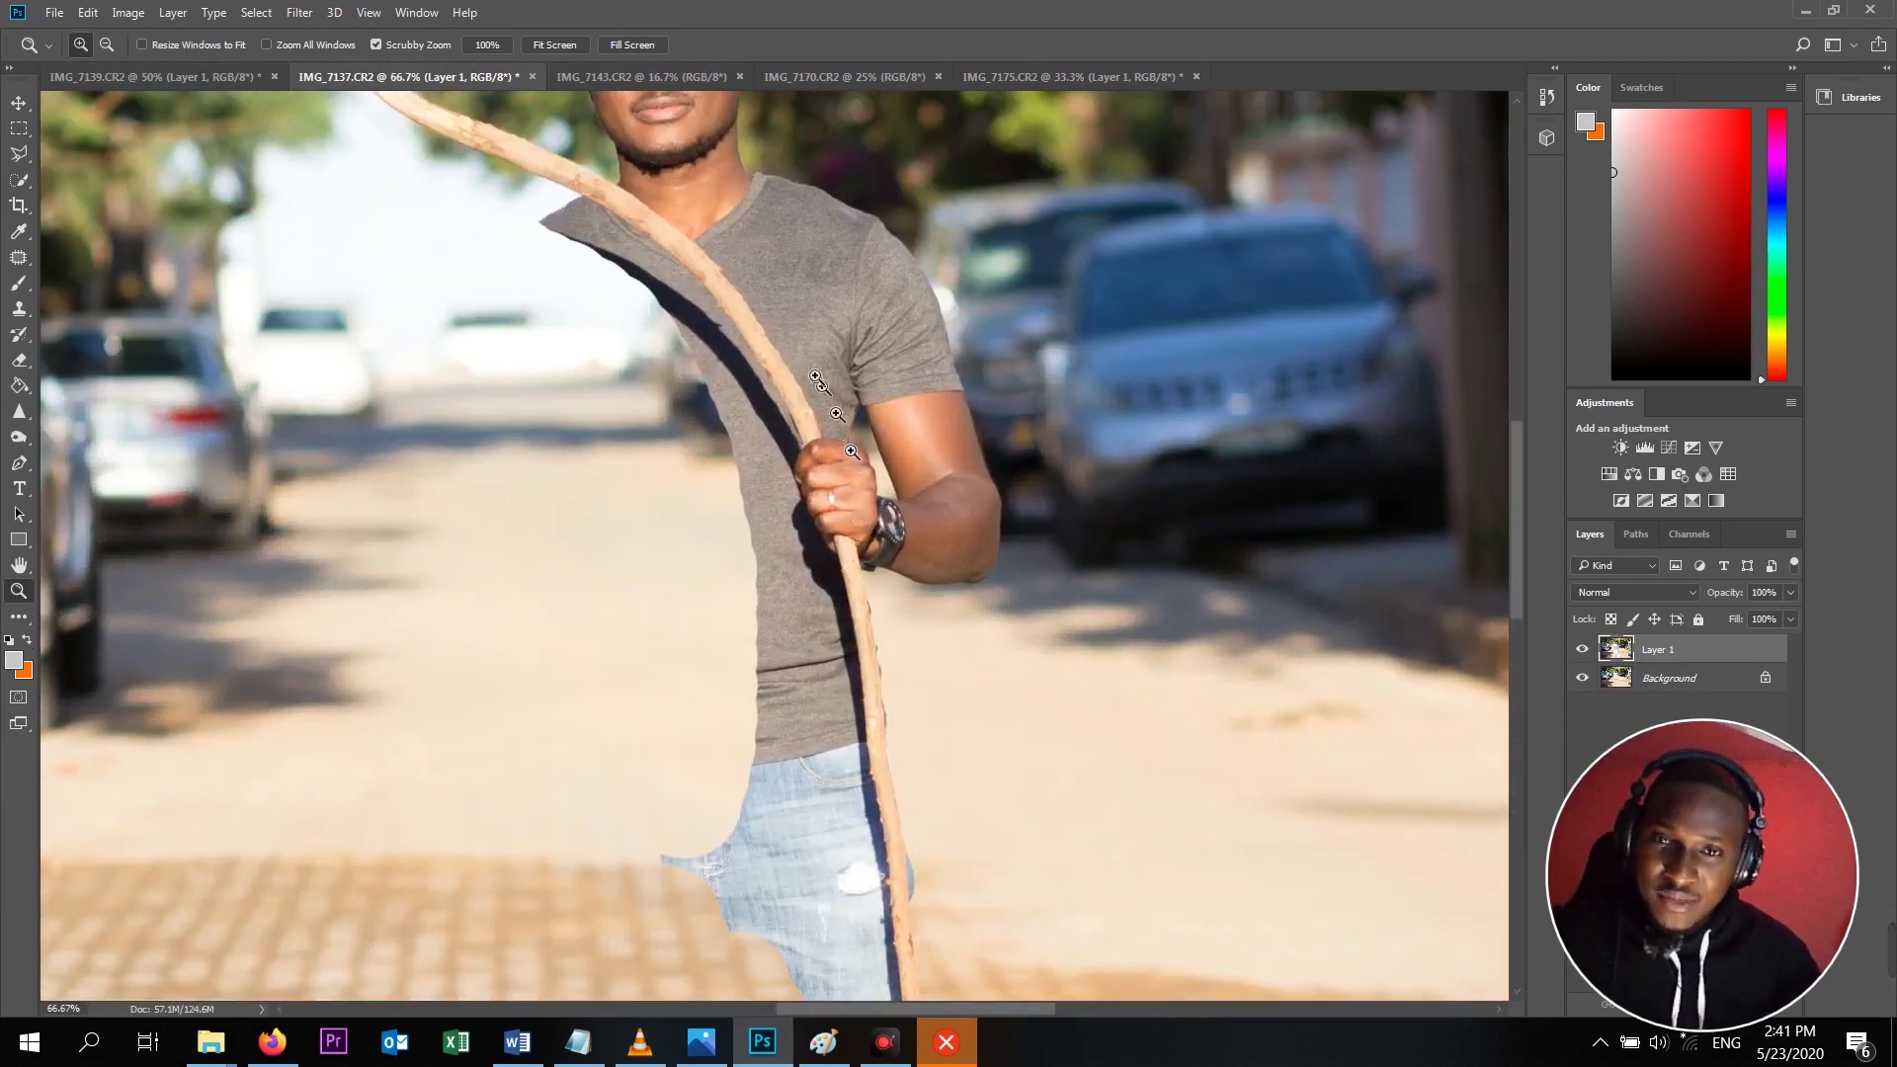
scroll(527, 161, up, 2)
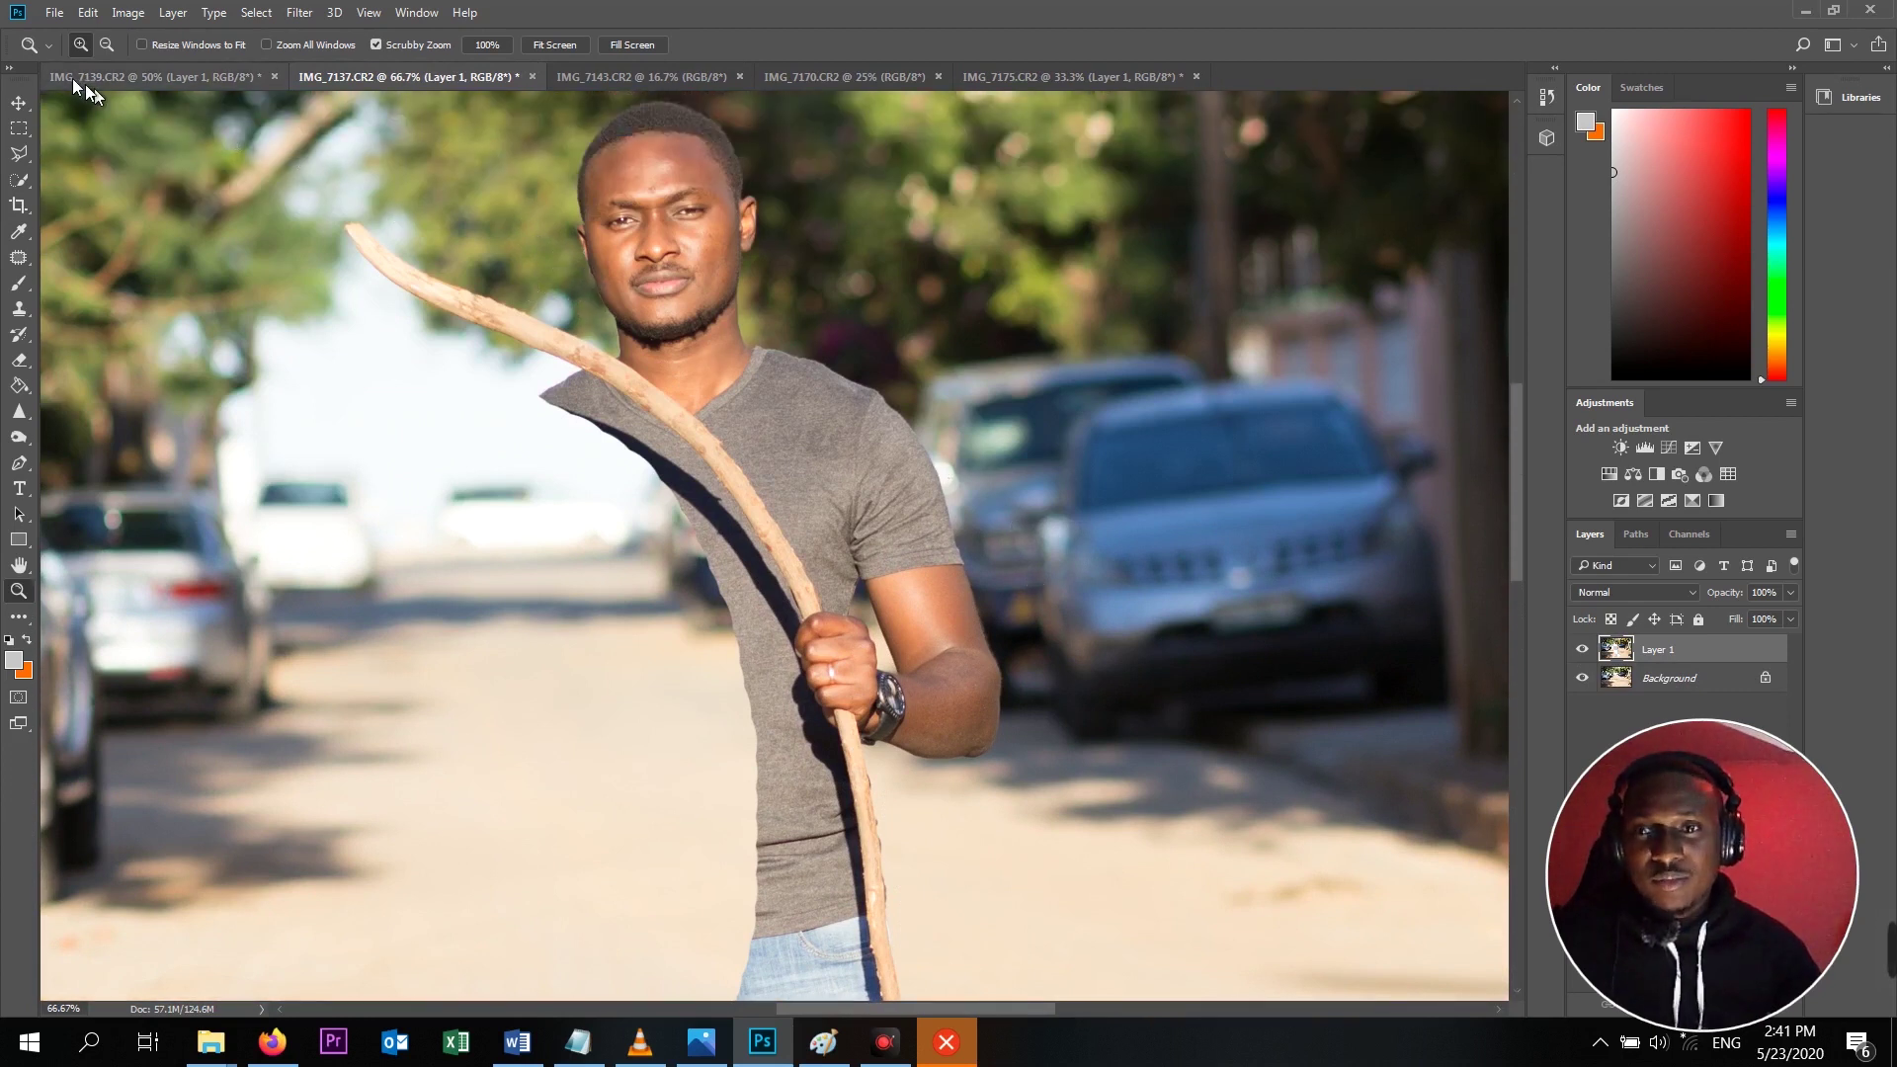